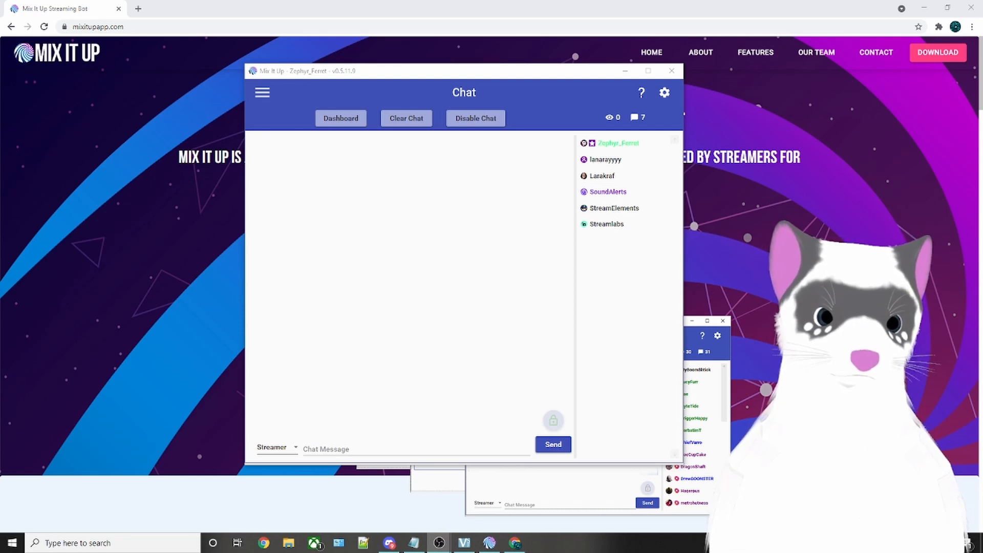
- Open the Channel Points page and test the "Pet me!" reward's command
drag(351, 75, 333, 74)
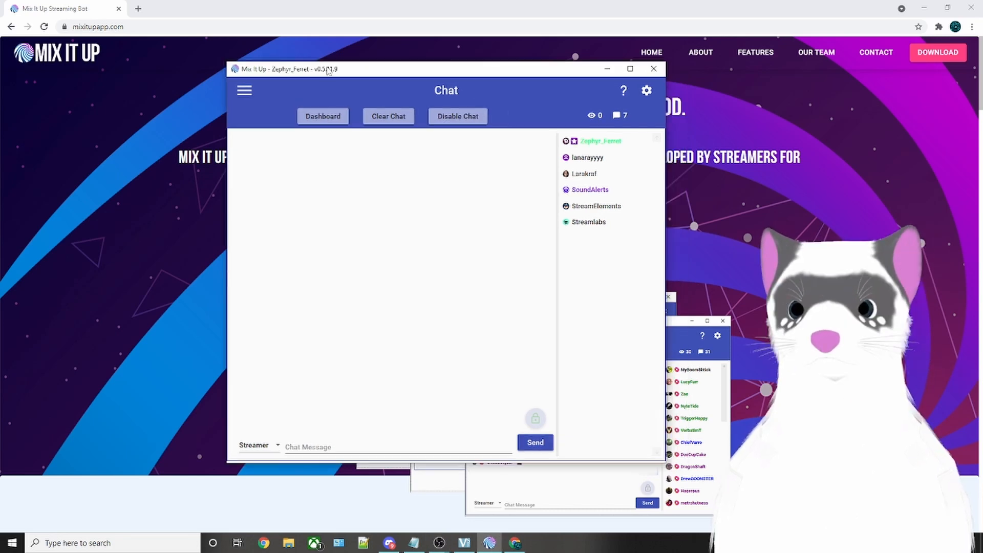
click(243, 93)
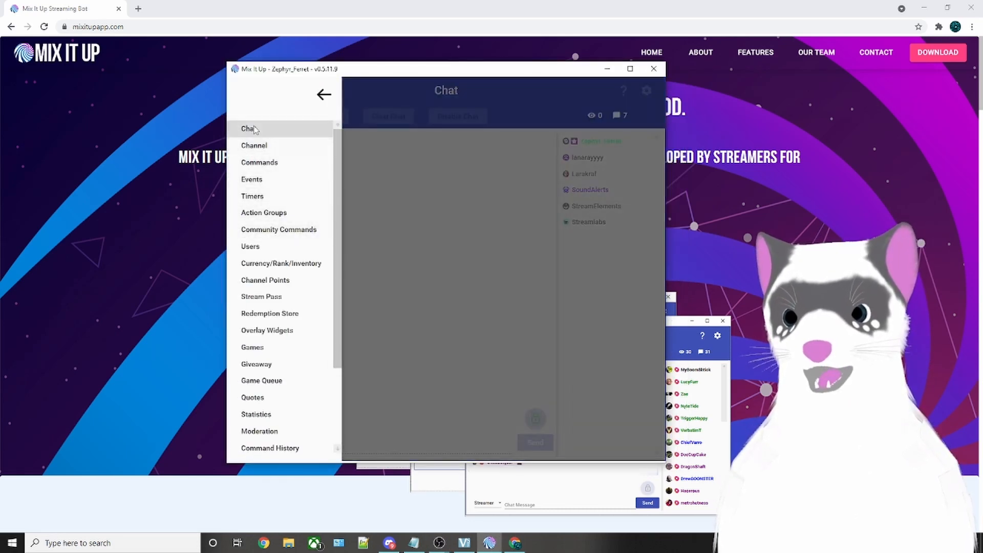
drag(336, 209, 303, 254)
click(265, 192)
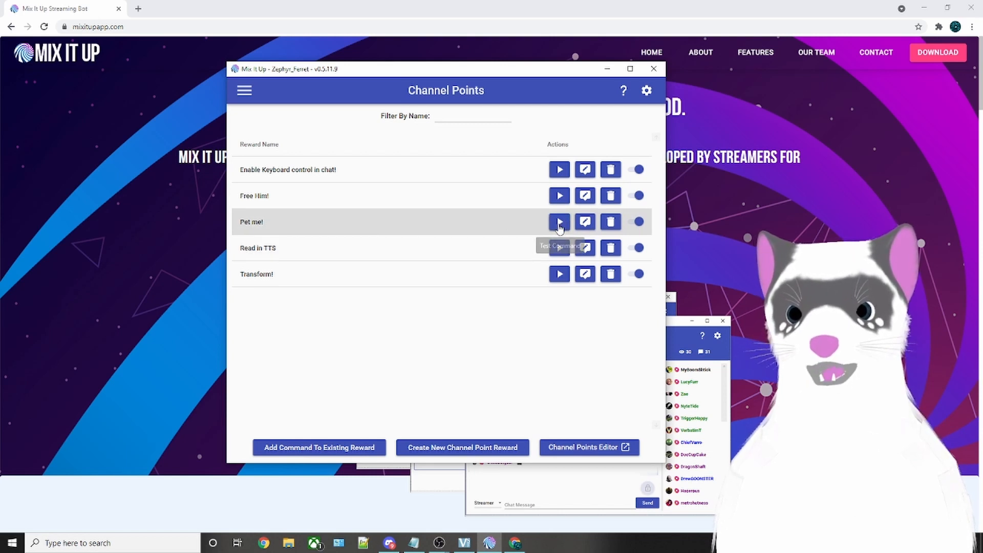
click(559, 225)
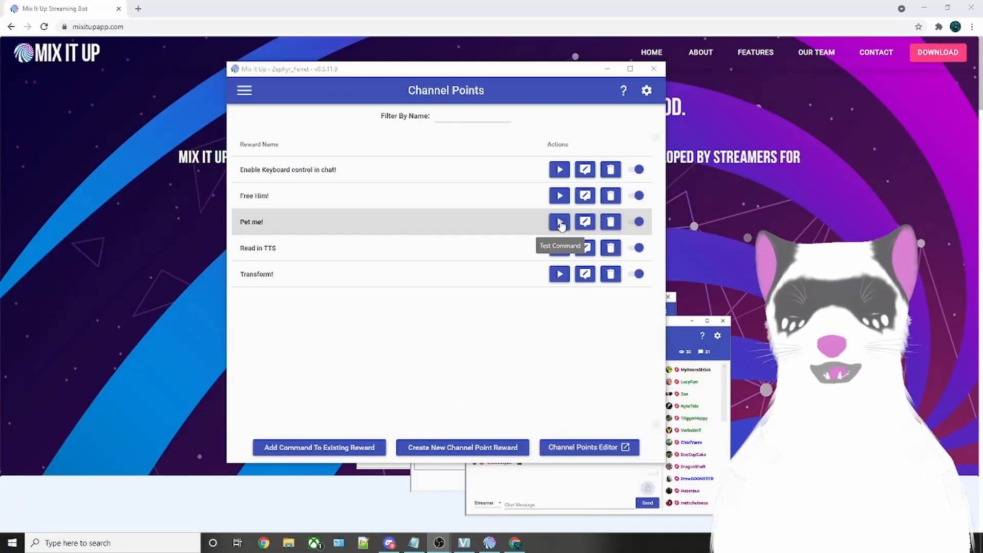
click(560, 224)
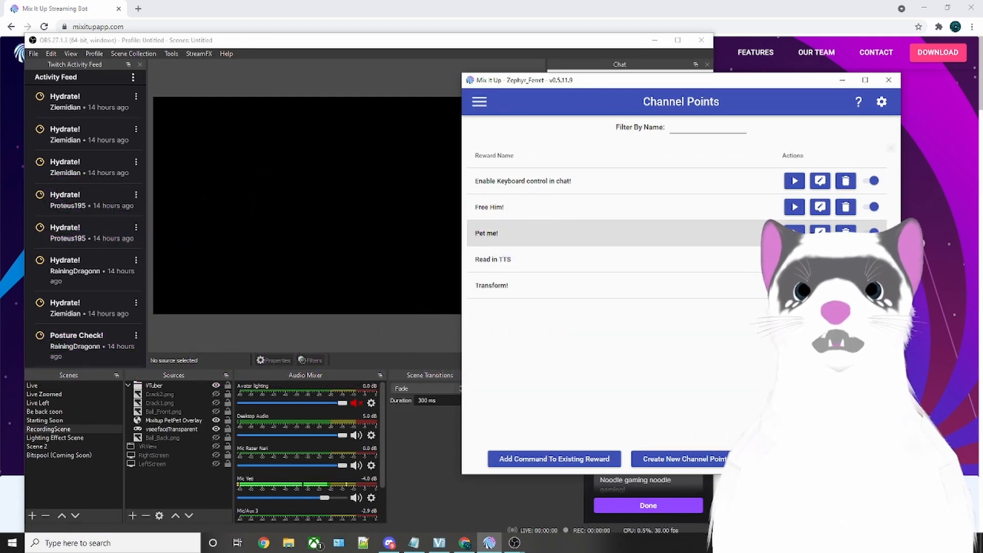
- Open the Overlays settings and copy the petpet overlay endpoint URL
click(882, 104)
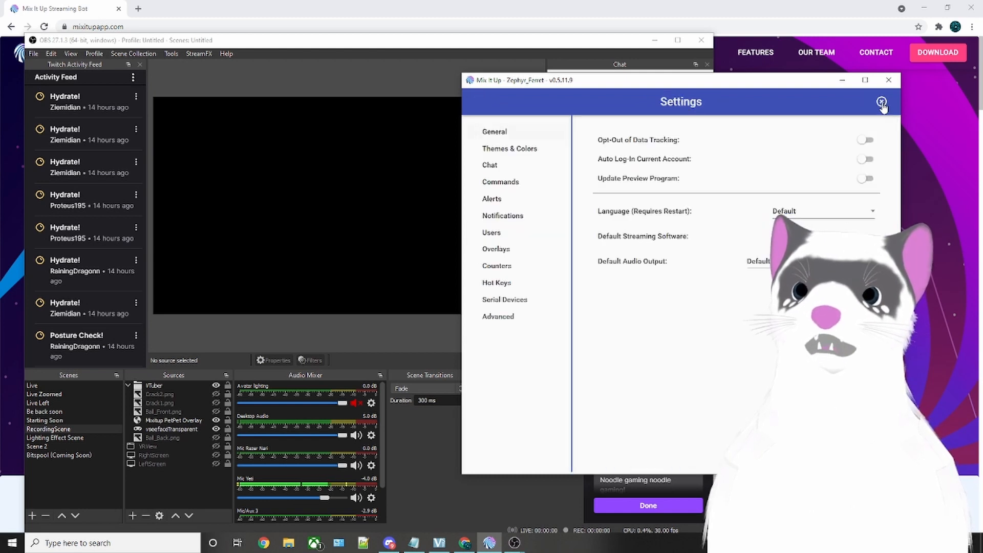
click(496, 254)
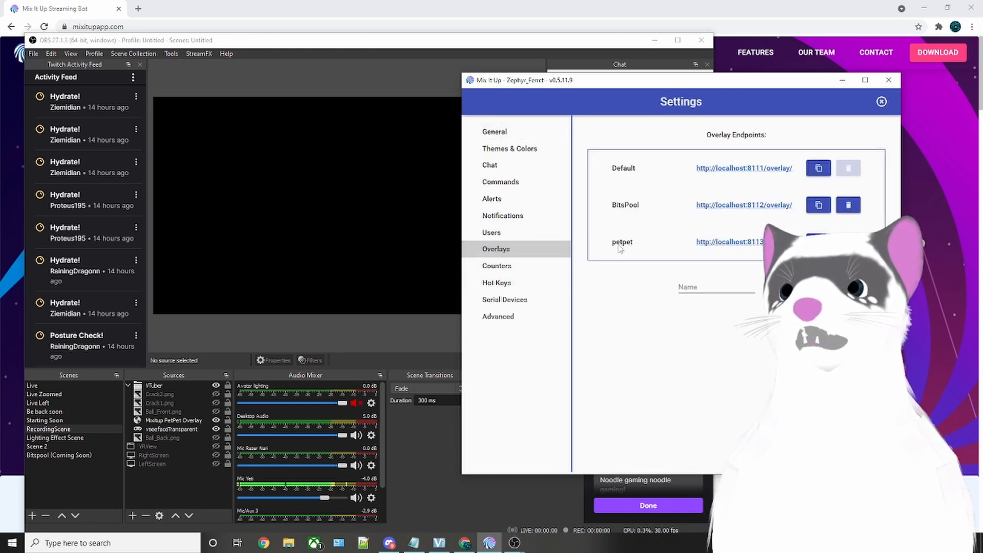
click(697, 289)
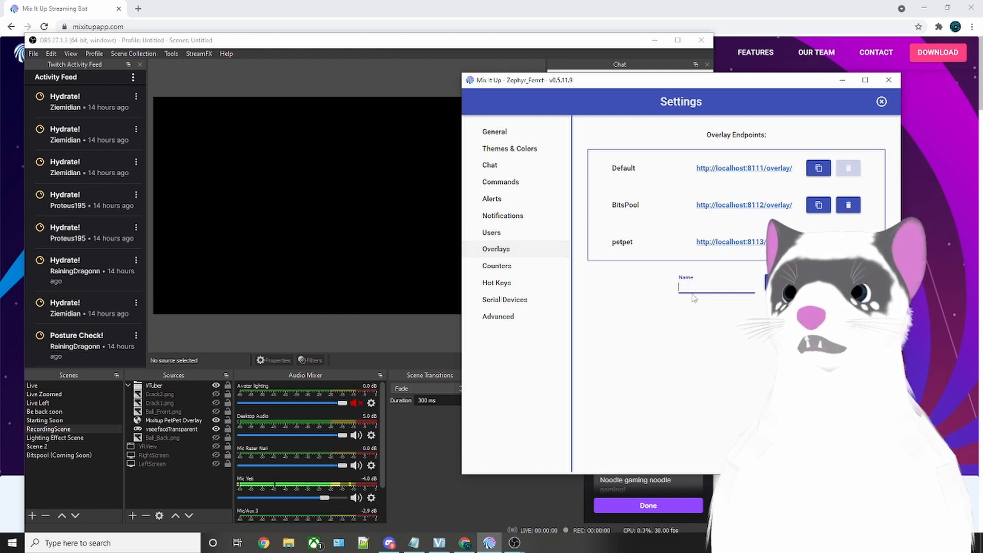
click(746, 252)
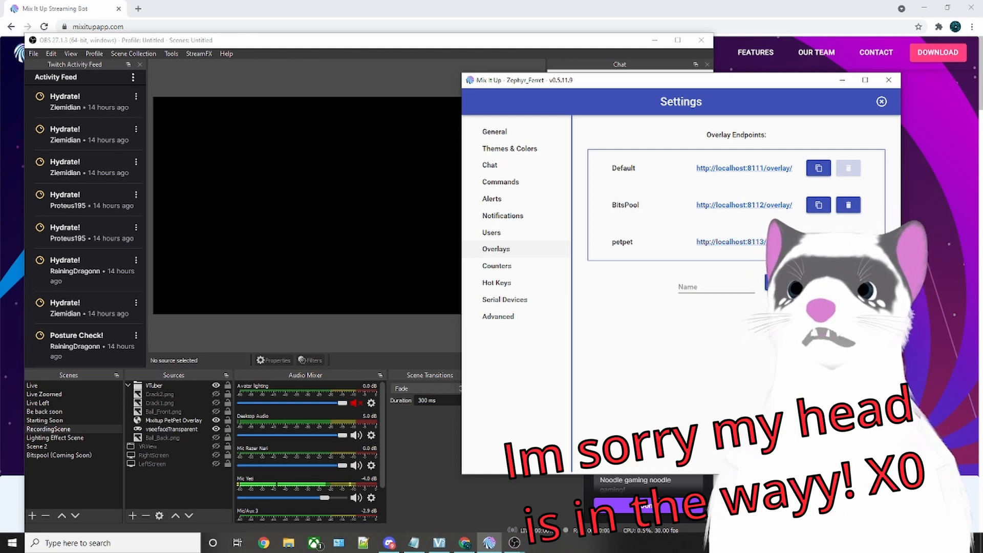
- Add a new Browser source named "whatever" to the current OBS scene
click(393, 123)
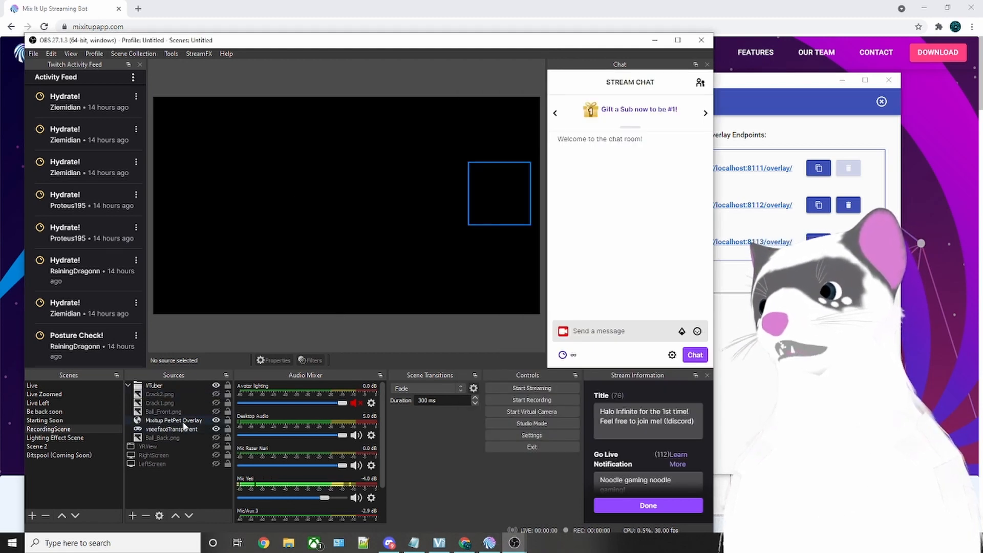
right_click(164, 483)
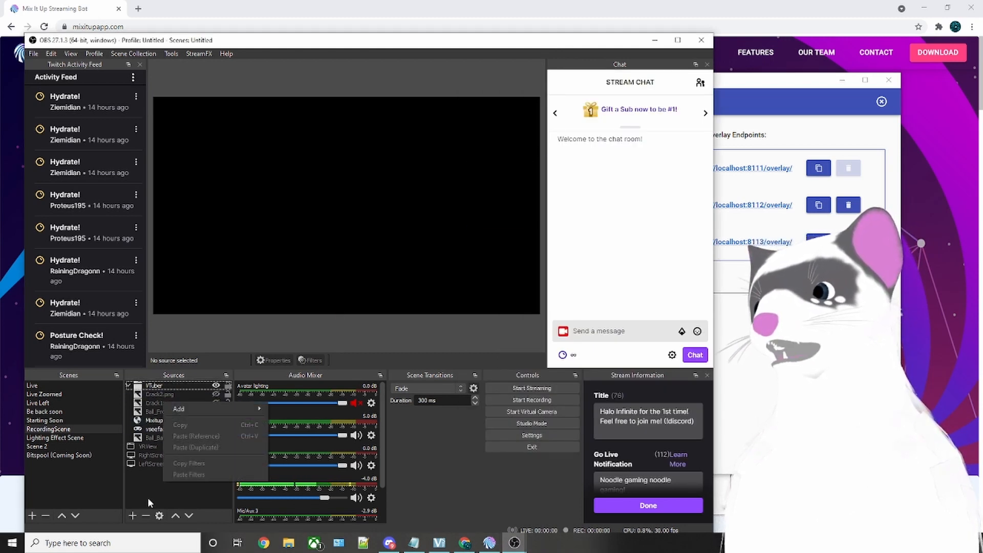
click(139, 499)
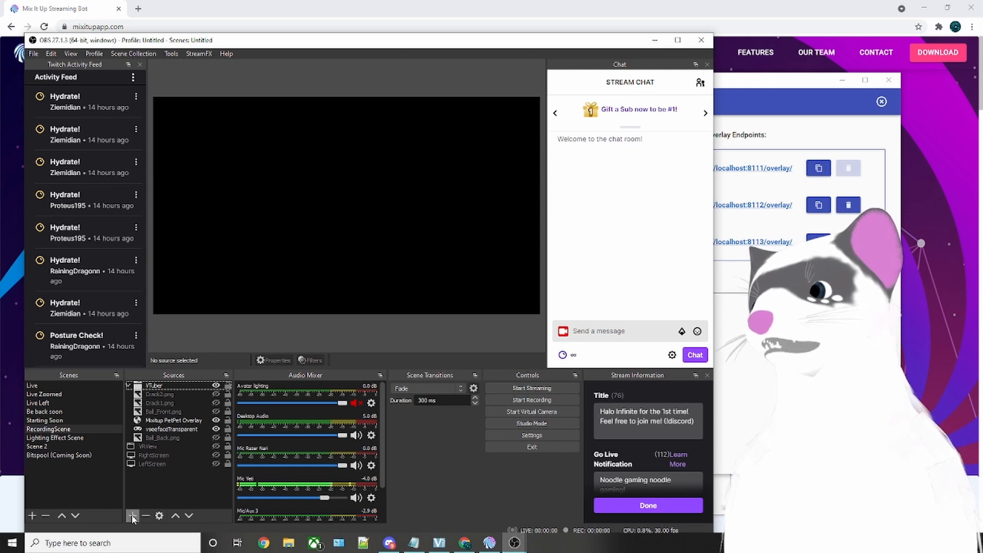
click(132, 516)
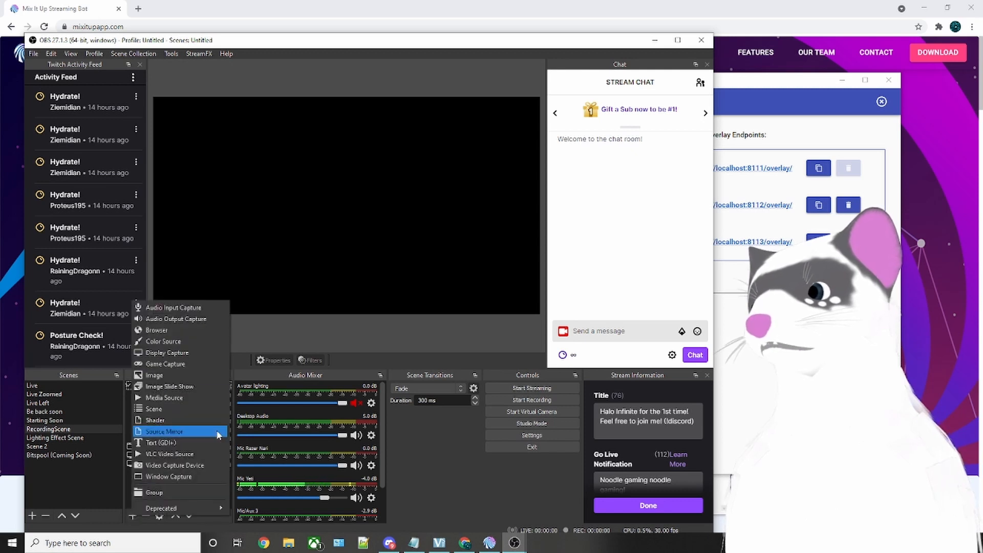
click(156, 331)
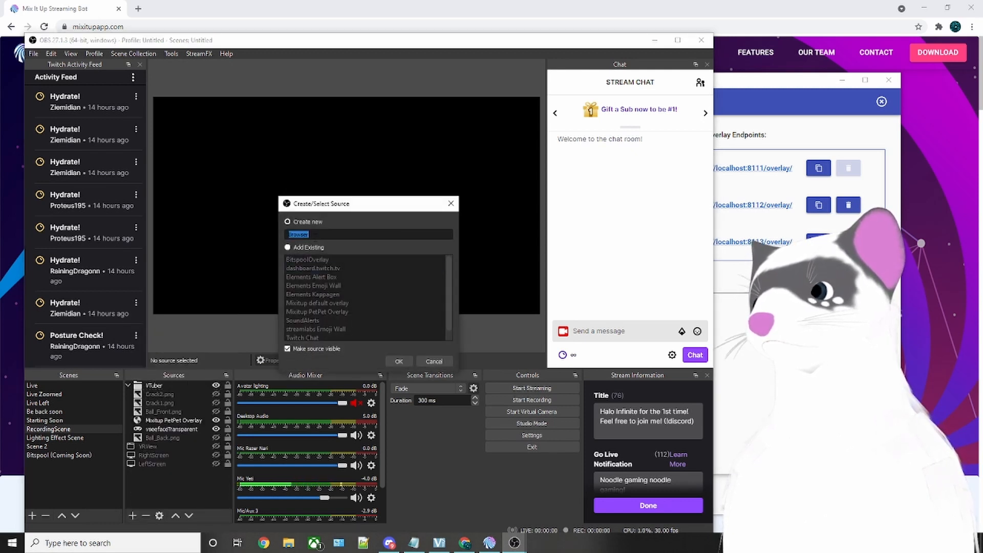
text(whatever)
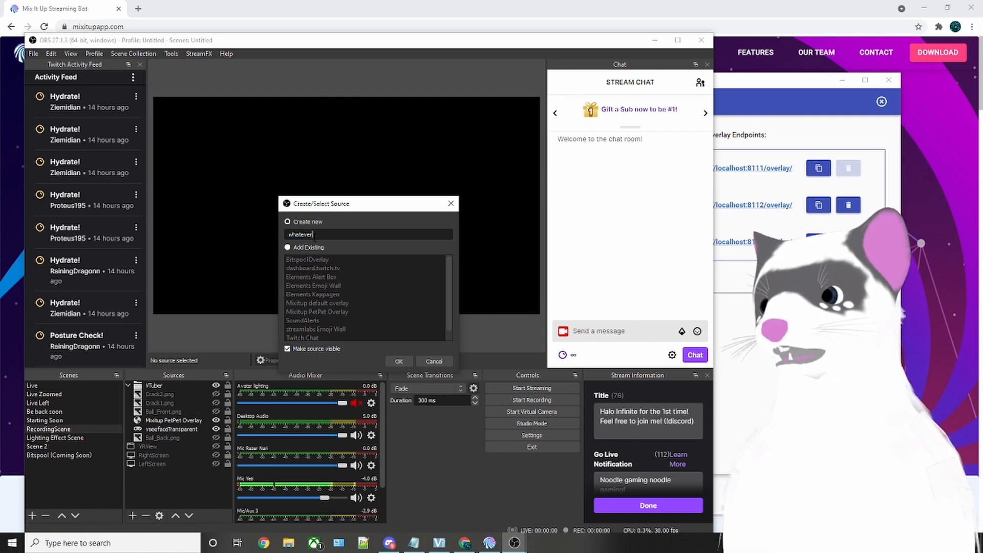
key(Return)
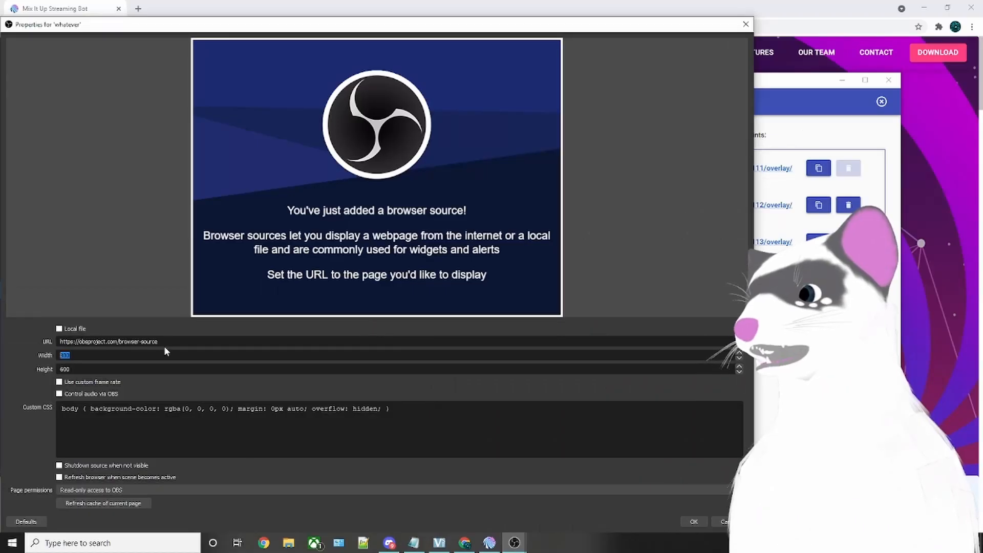
- Replace the browser source's URL with the copied petpet overlay URL and confirm
click(163, 342)
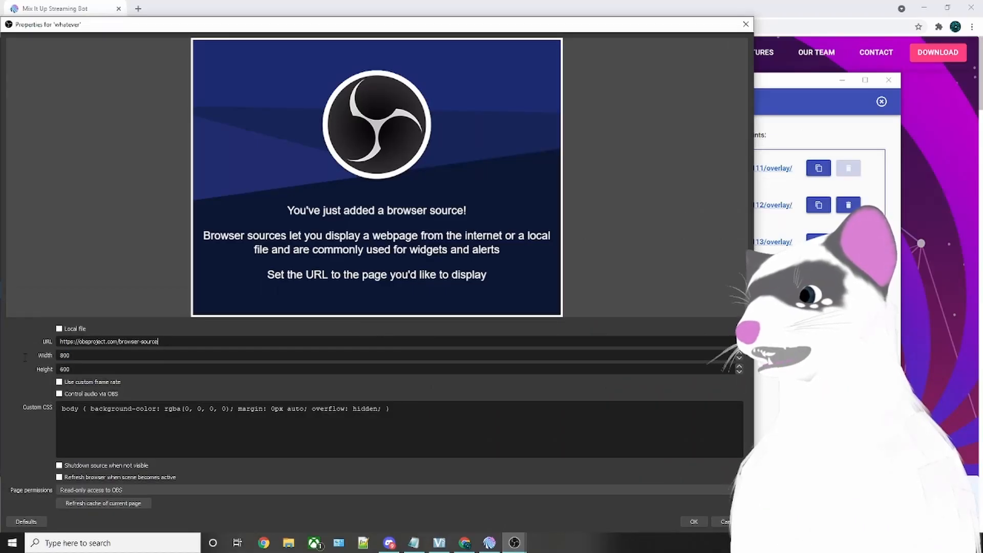
drag(162, 342, 25, 345)
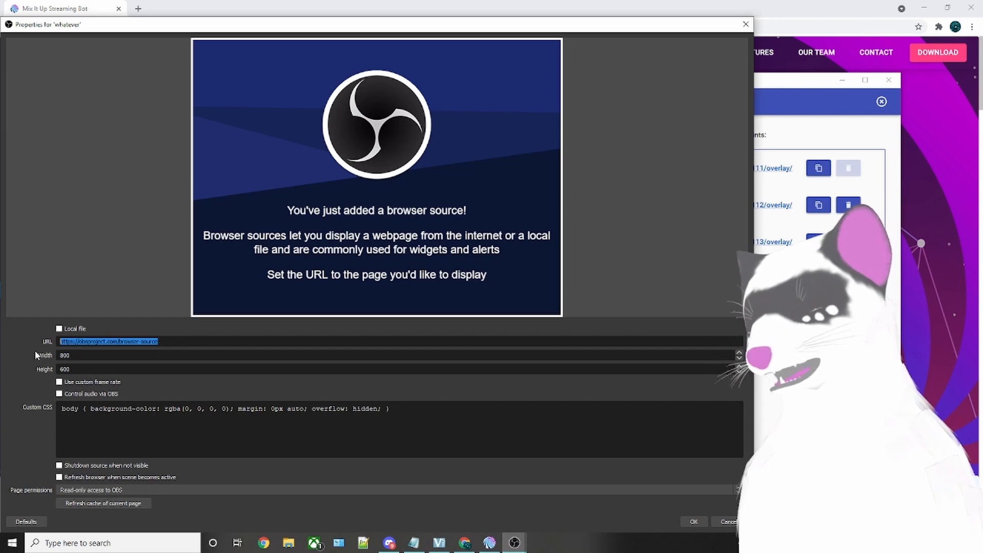
text(http://localhost:8113/overlay/)
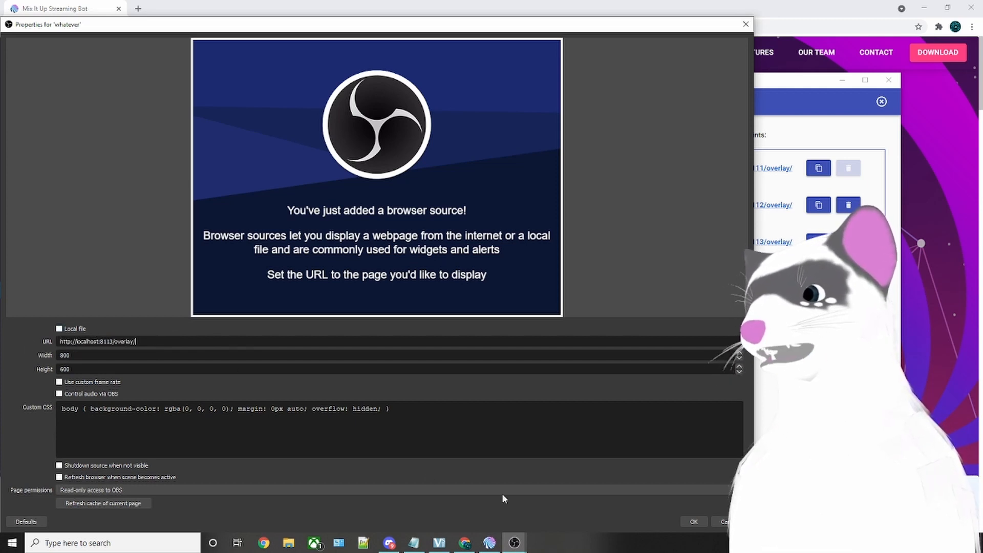
click(692, 521)
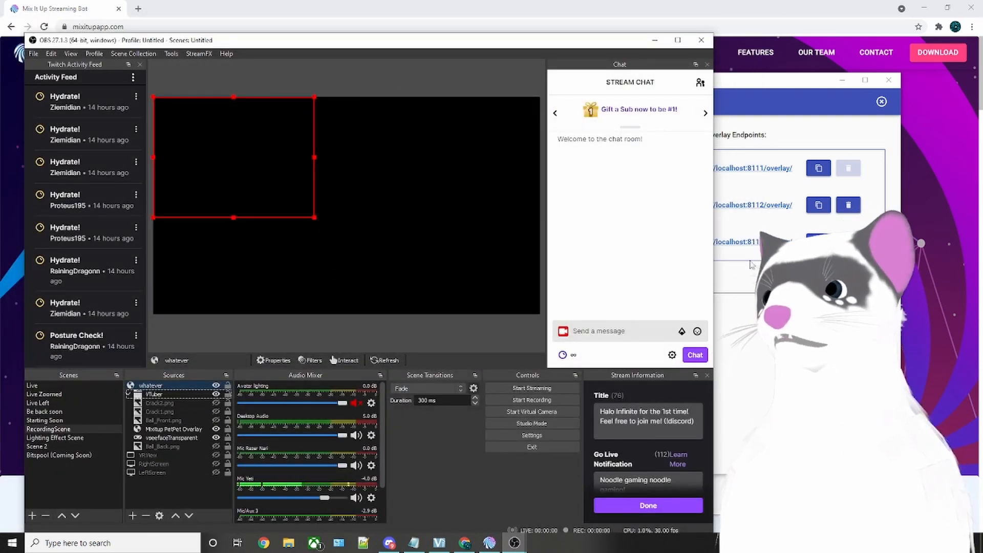
- Close the settings and test the "Pet me!" reward command to check the overlay in OBS
click(759, 85)
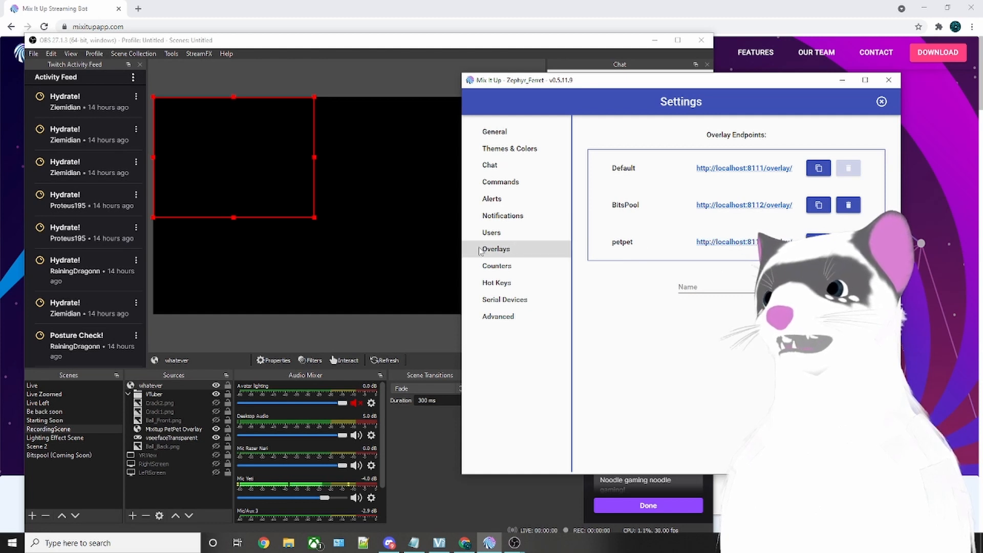
click(881, 102)
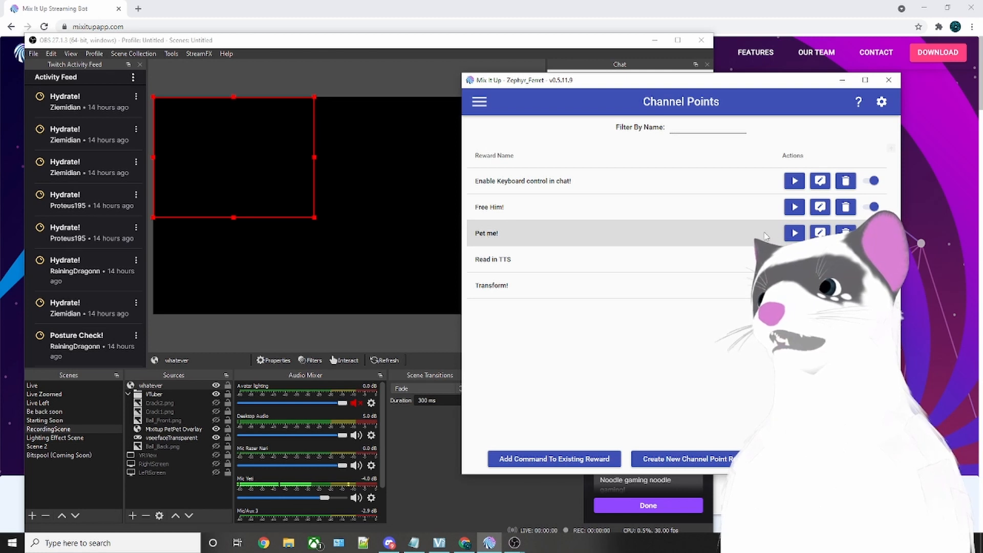
click(794, 233)
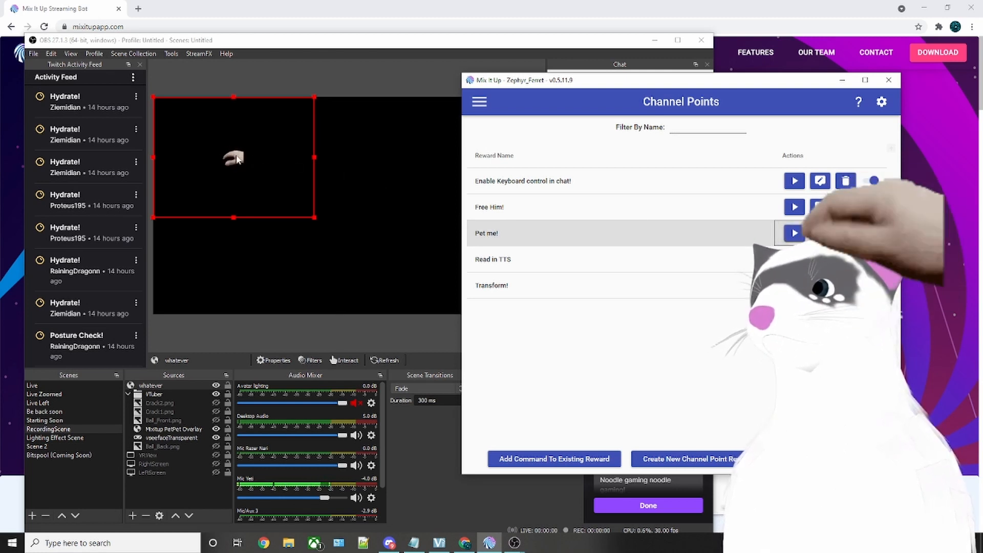
- Start adding a command to the existing "Pet me!" channel point reward
click(480, 102)
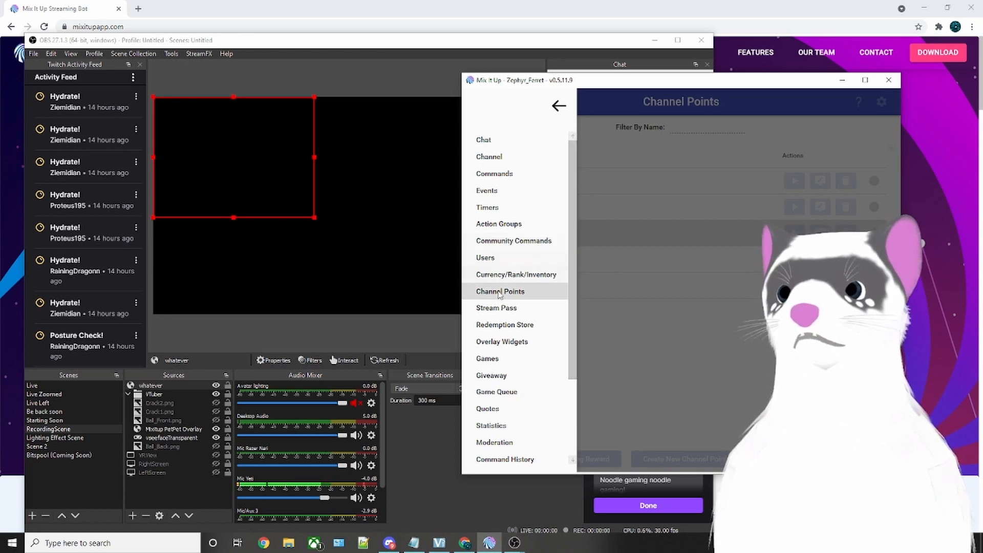
click(581, 327)
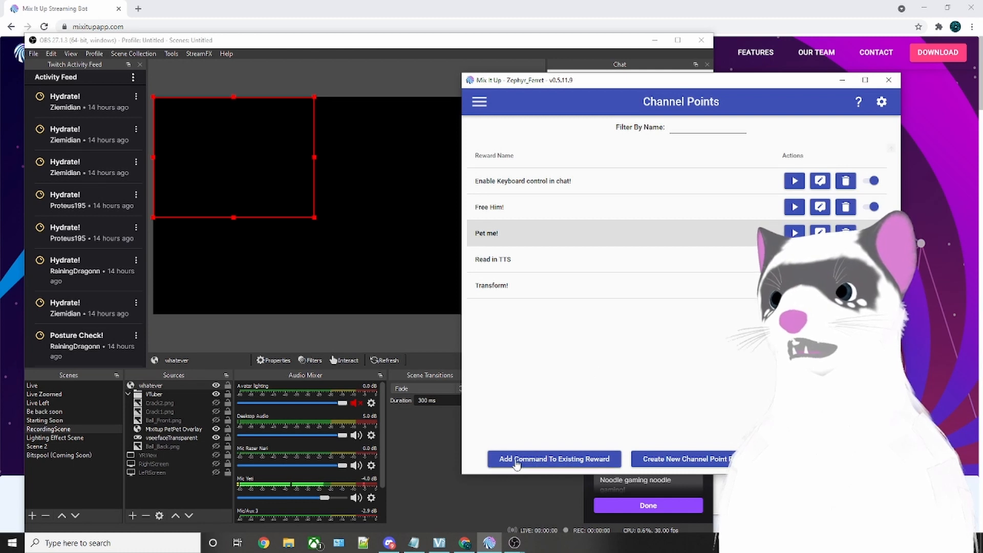
click(580, 463)
click(365, 147)
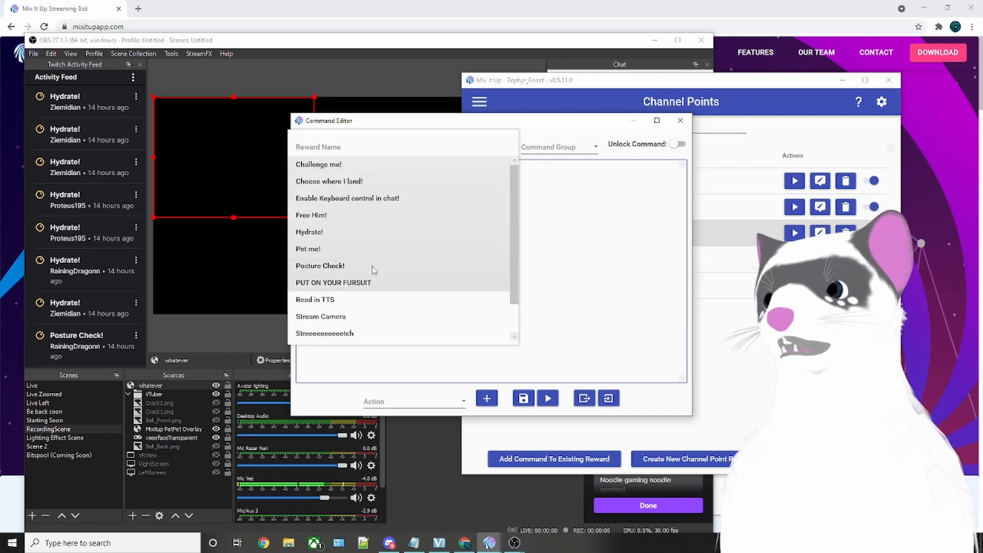
scroll(374, 271, down, 1)
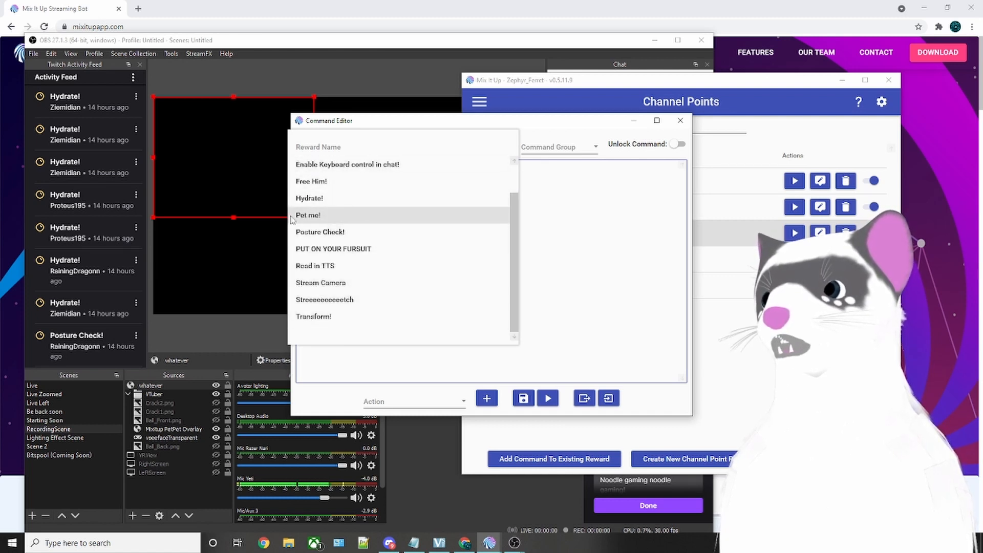
click(323, 221)
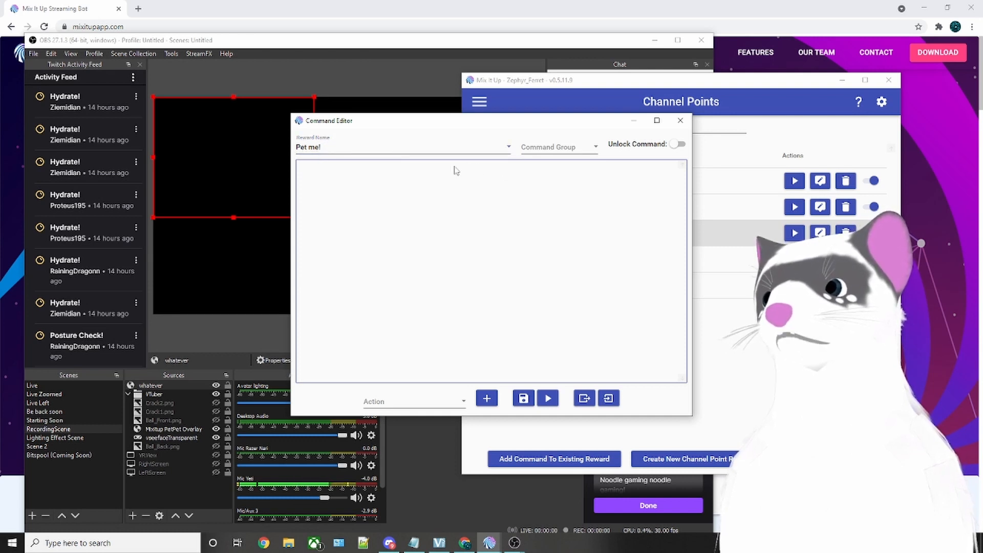
- Add an Overlay (Images & Videos) action to the command and set its type to Image
click(466, 405)
scroll(484, 266, down, 1)
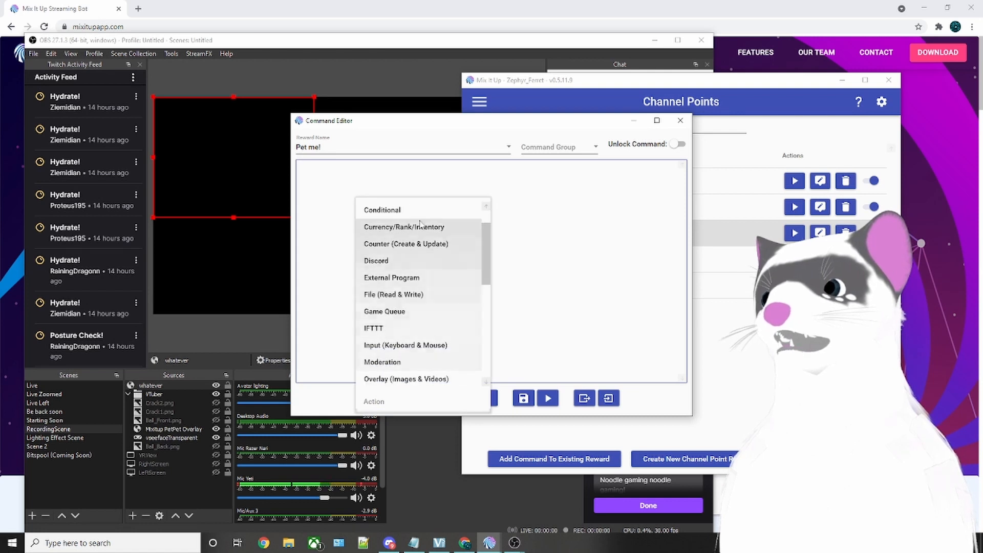
scroll(410, 277, up, 1)
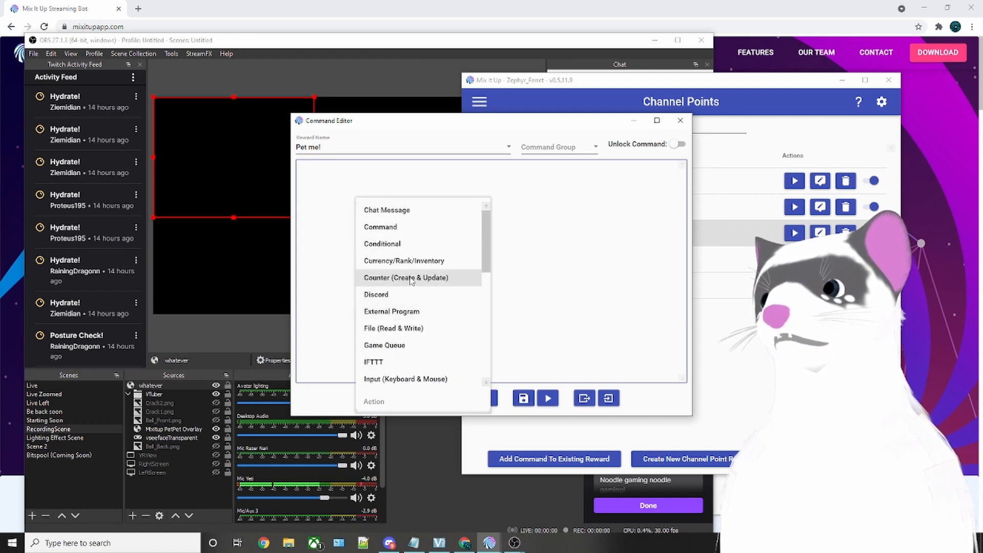
scroll(410, 333, down, 2)
scroll(409, 352, down, 2)
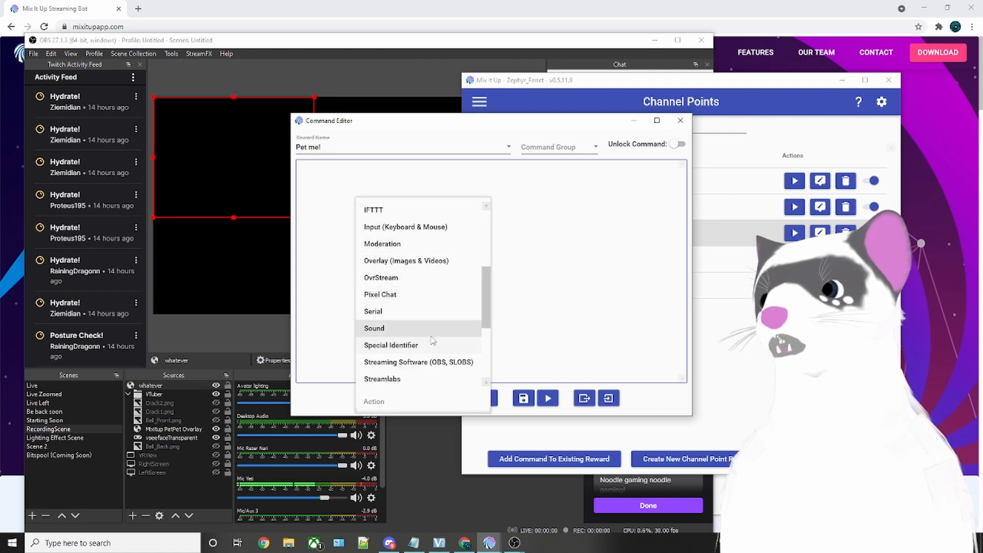
click(397, 262)
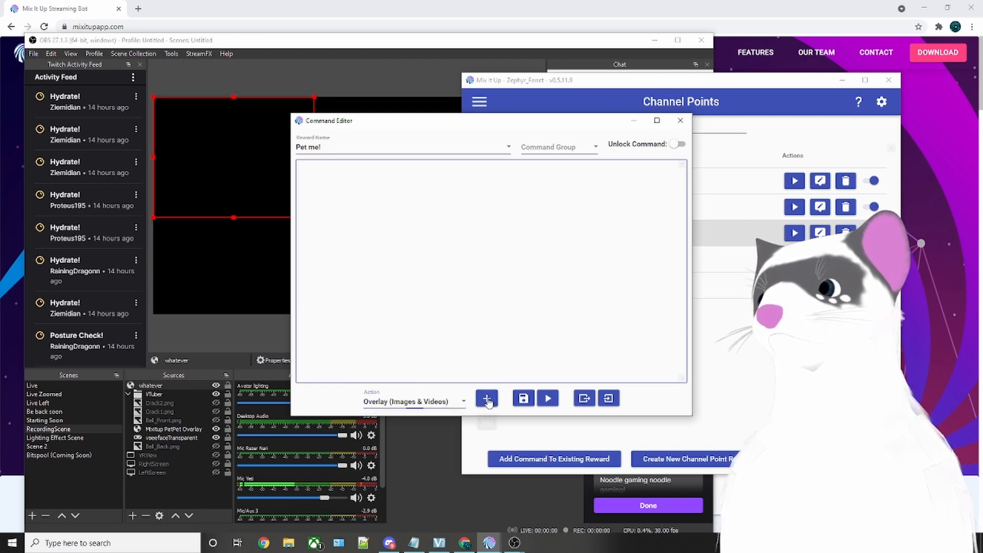
click(486, 398)
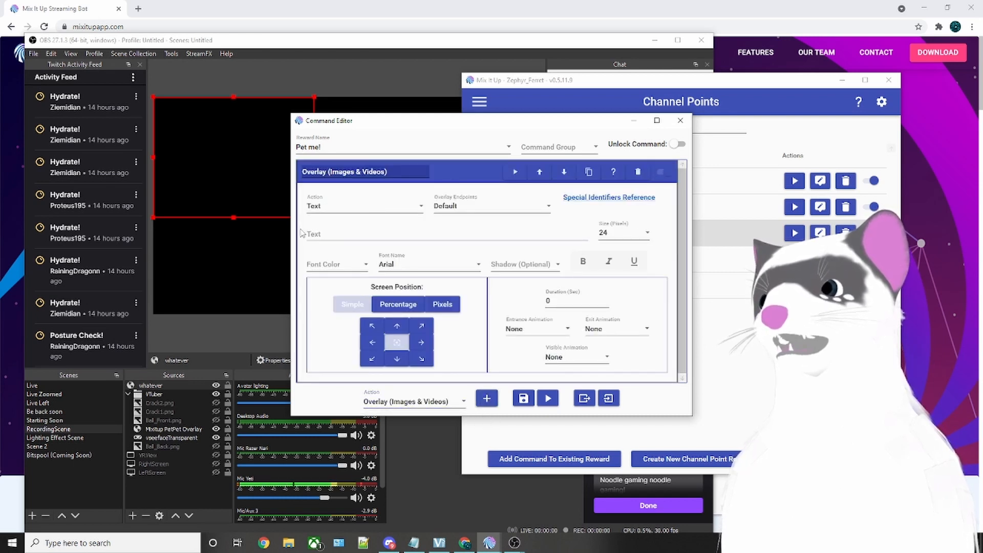
click(356, 211)
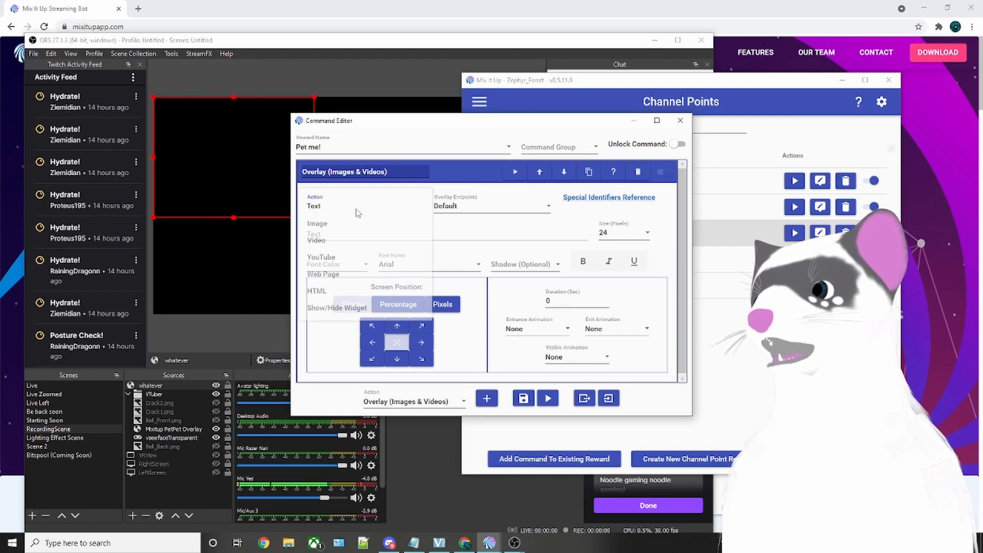
click(328, 224)
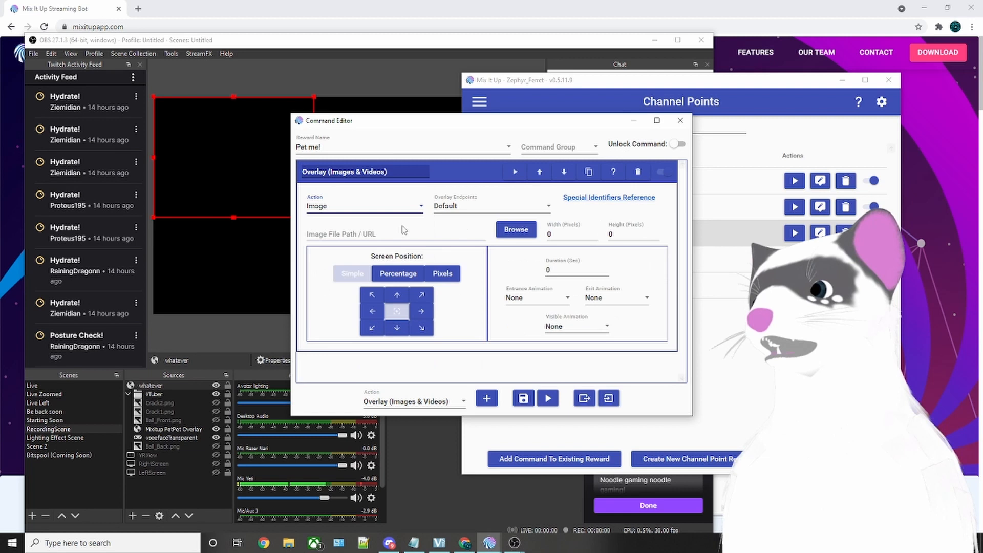
- Set the overlay endpoint of the image action to petpet, checking the endpoint list in settings
click(474, 211)
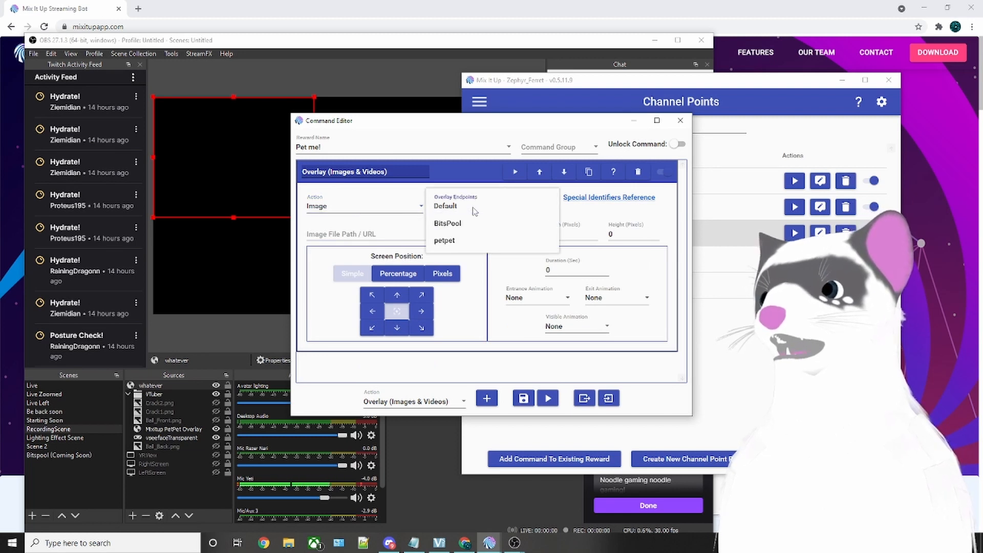
click(467, 211)
click(468, 211)
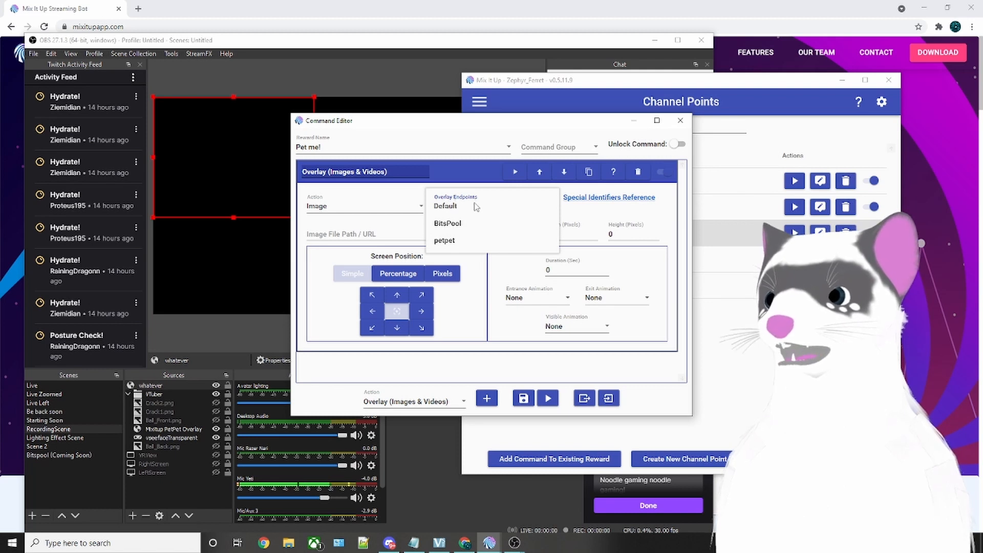
click(445, 241)
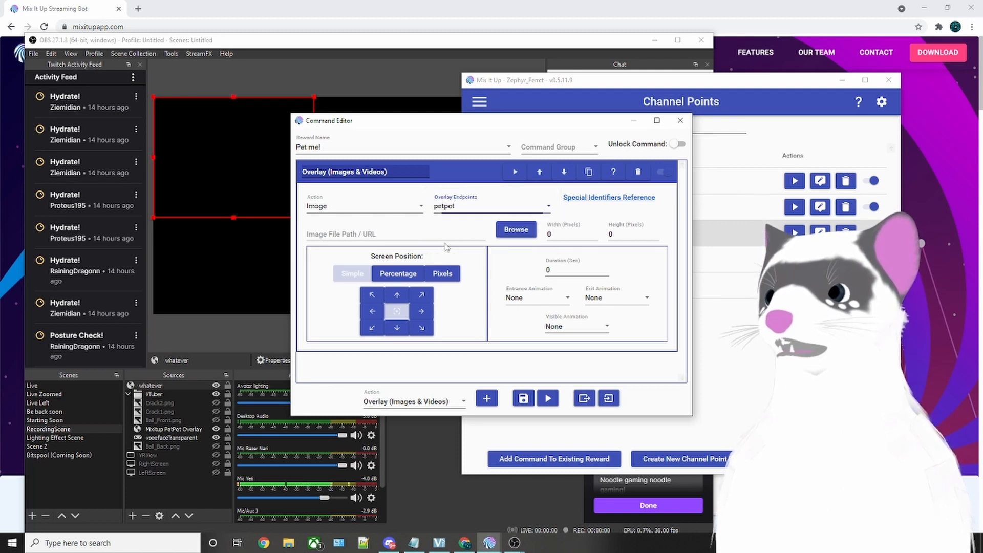
click(883, 102)
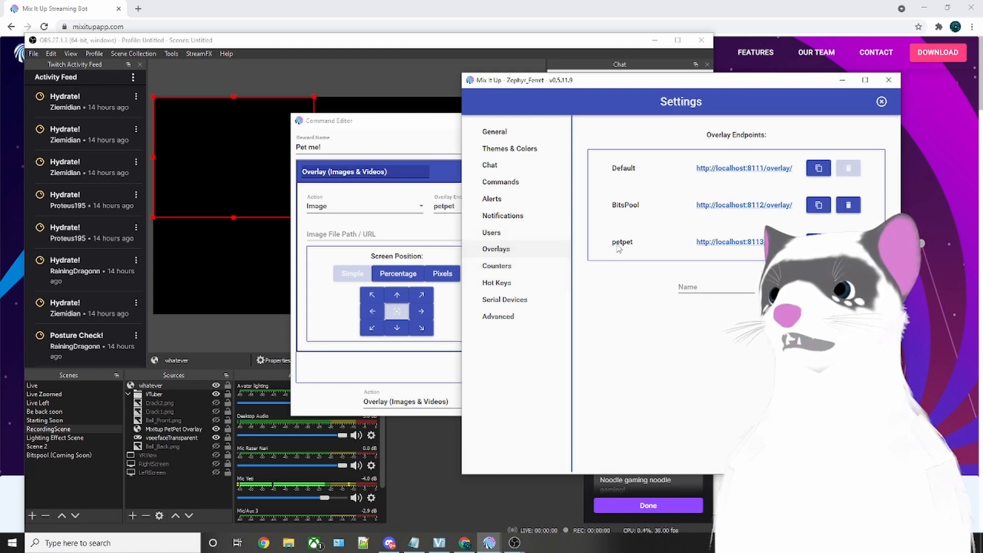
click(439, 194)
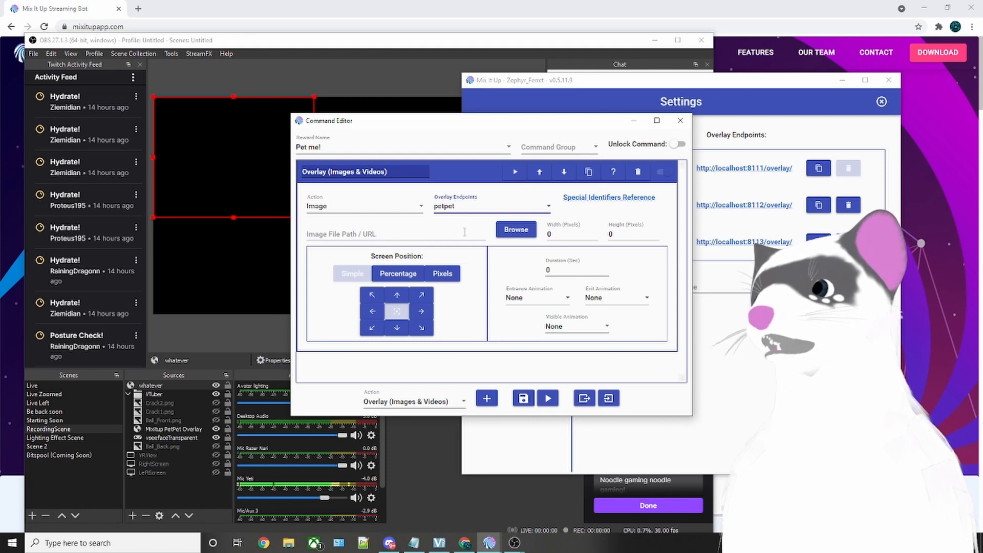
- Browse to the Stream Package folder and choose petpet-transparent.gif as the image file
click(512, 231)
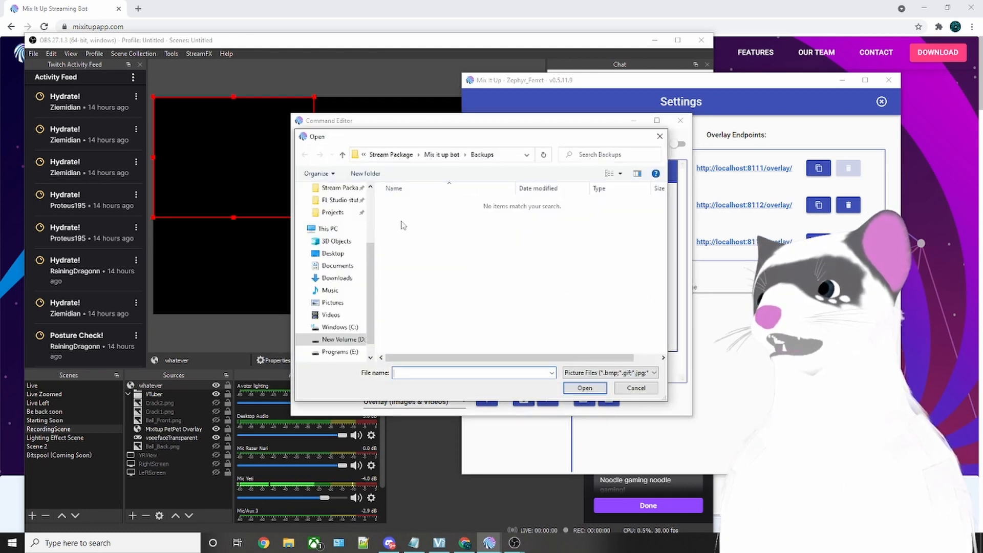
scroll(333, 256, up, 2)
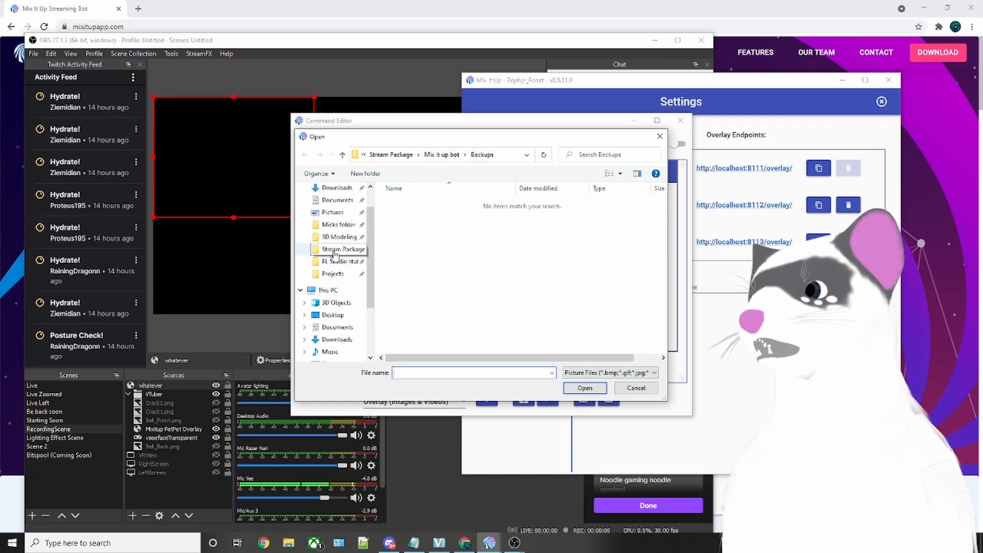
click(338, 249)
scroll(486, 264, down, 3)
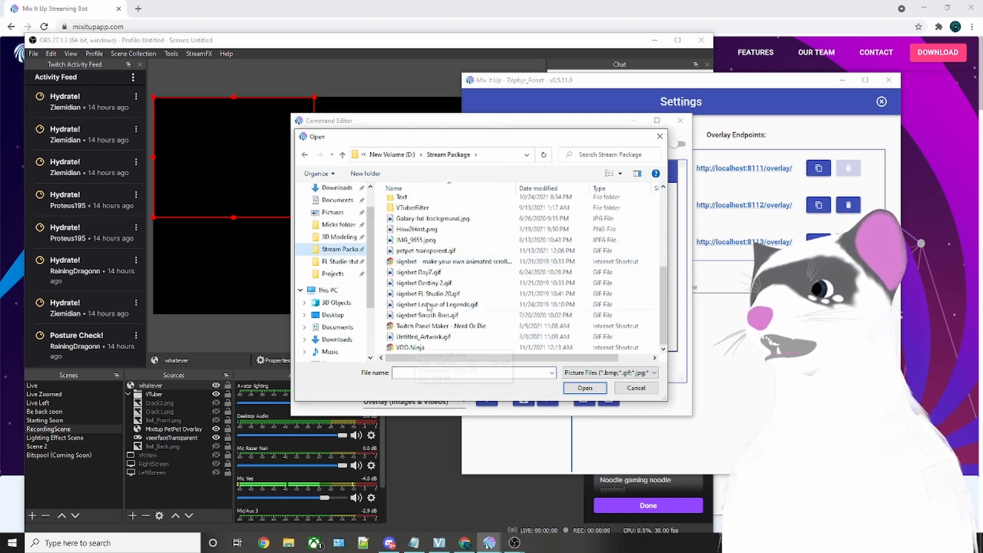
double_click(413, 251)
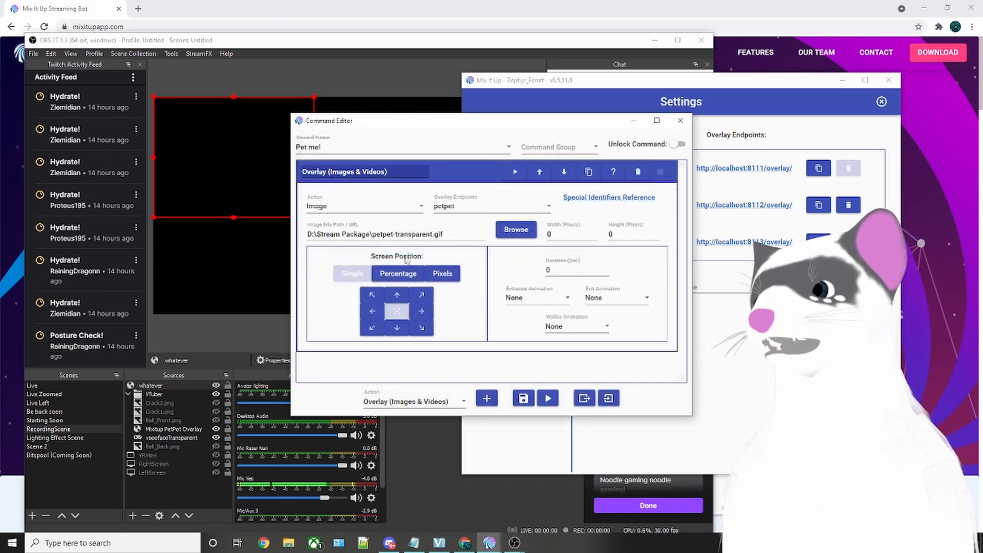
- Look up the pixel dimensions of petpet-transparent.gif in its file properties in File Explorer
click(563, 234)
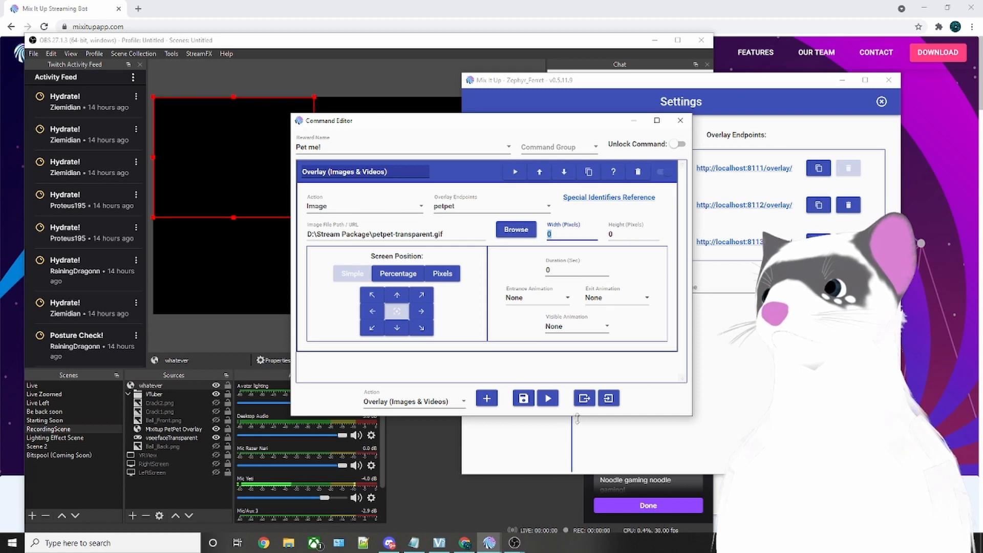
click(286, 545)
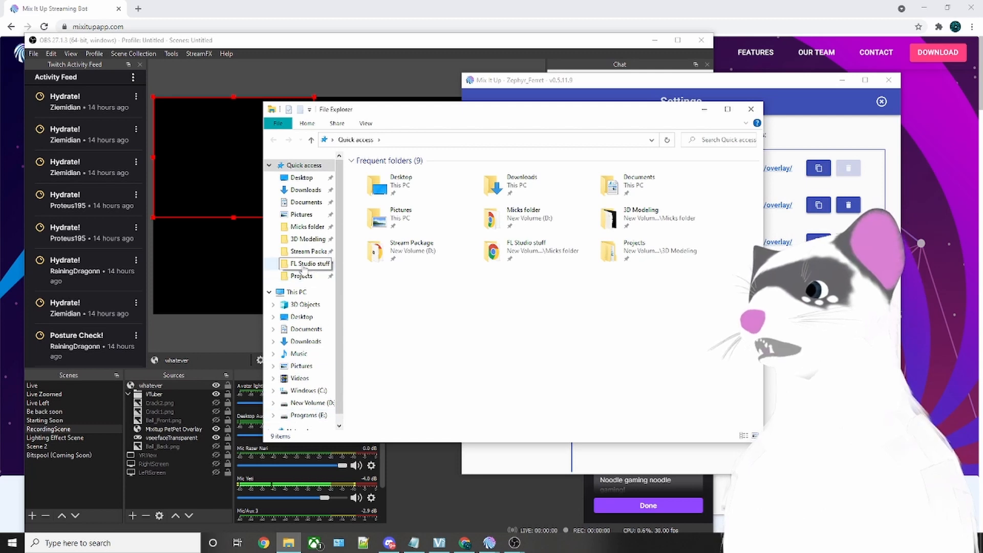
click(303, 255)
scroll(427, 304, down, 4)
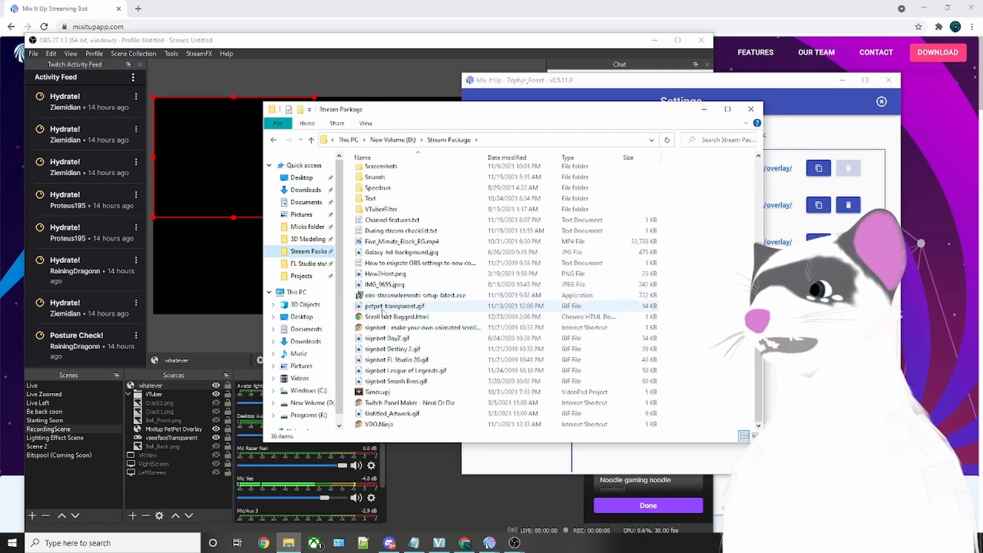
right_click(383, 308)
click(414, 302)
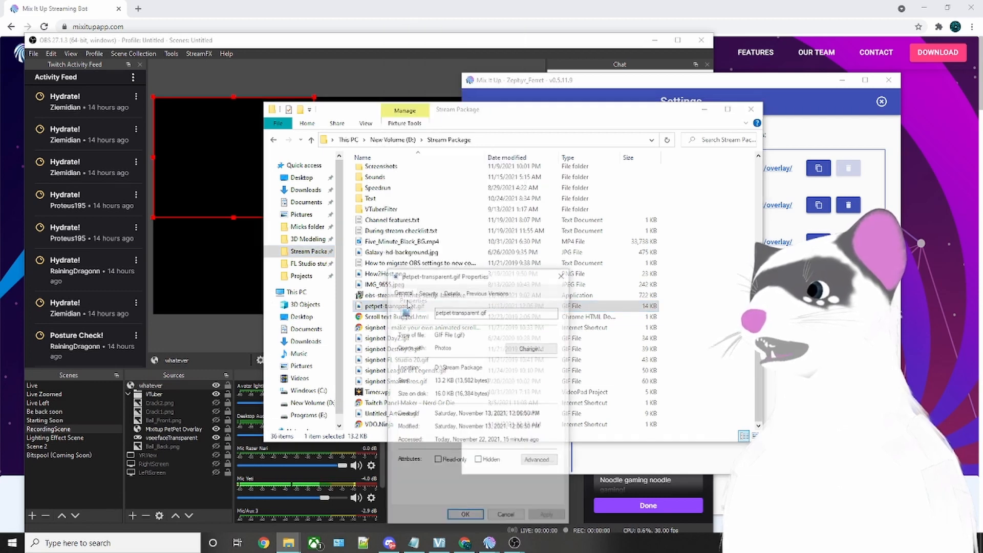
click(452, 292)
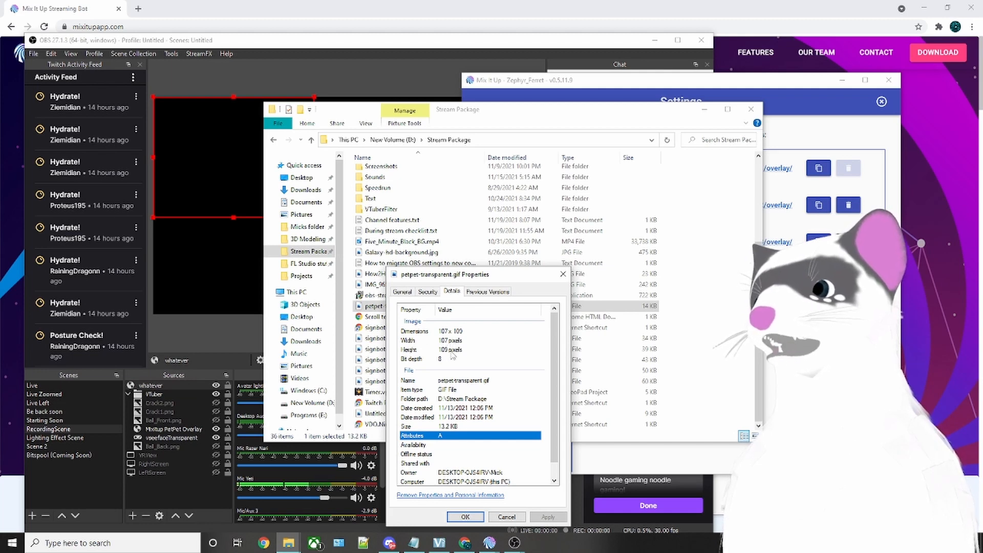
click(562, 274)
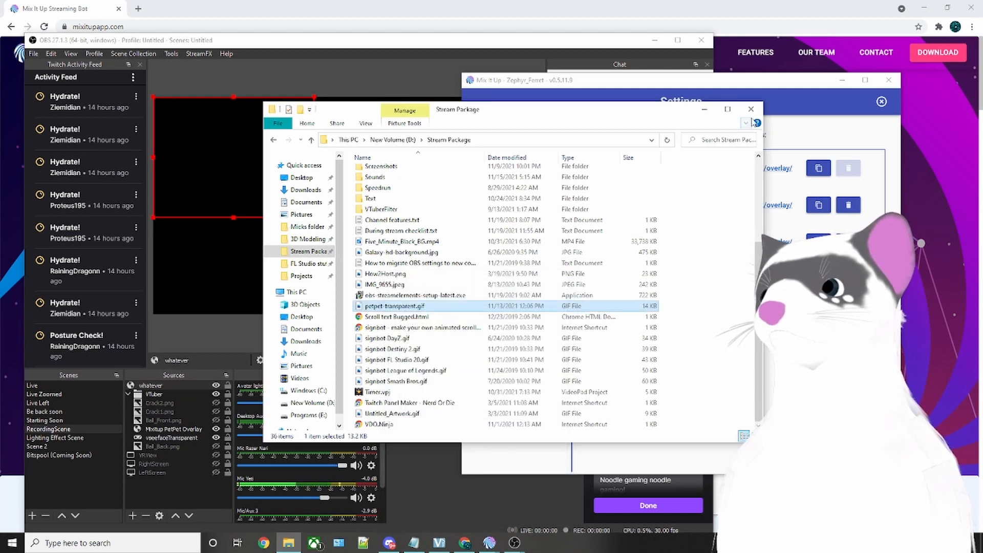
click(750, 109)
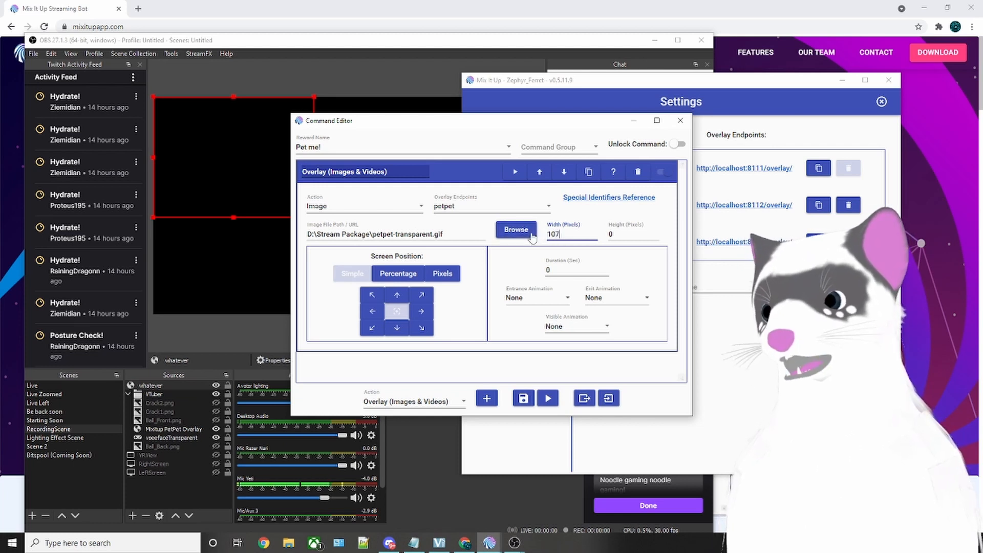
- Set the image size to 107 by 109 pixels and the duration to 5 seconds
key(Tab)
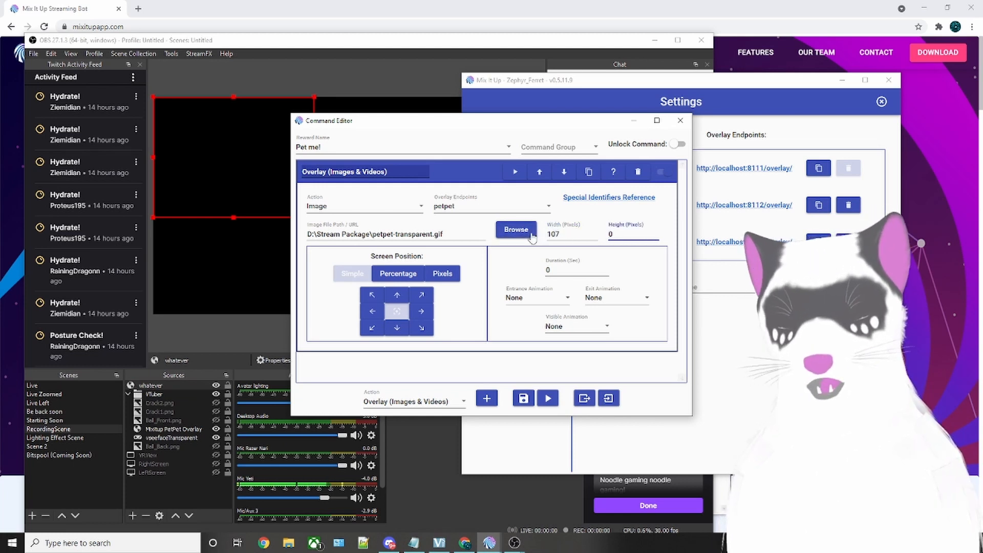
text(109)
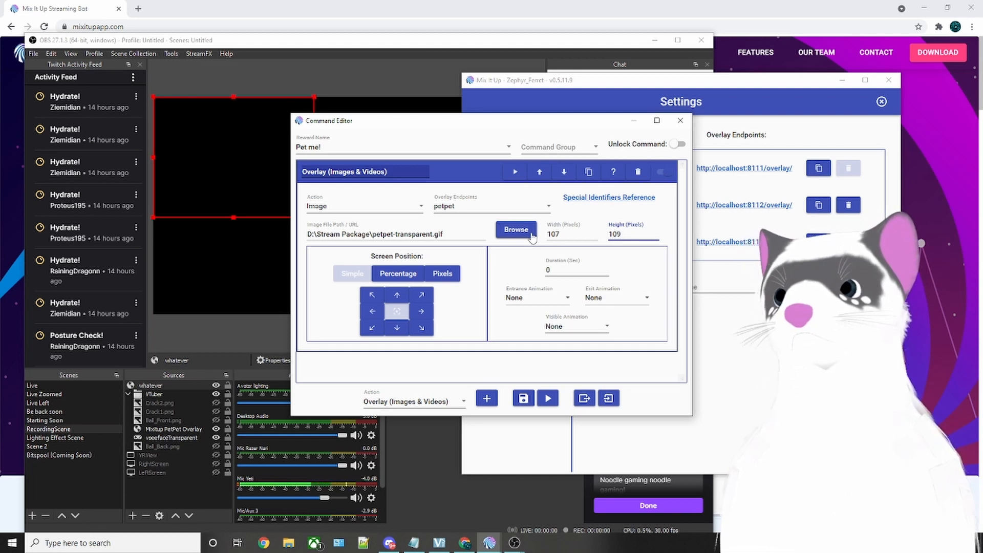
click(561, 267)
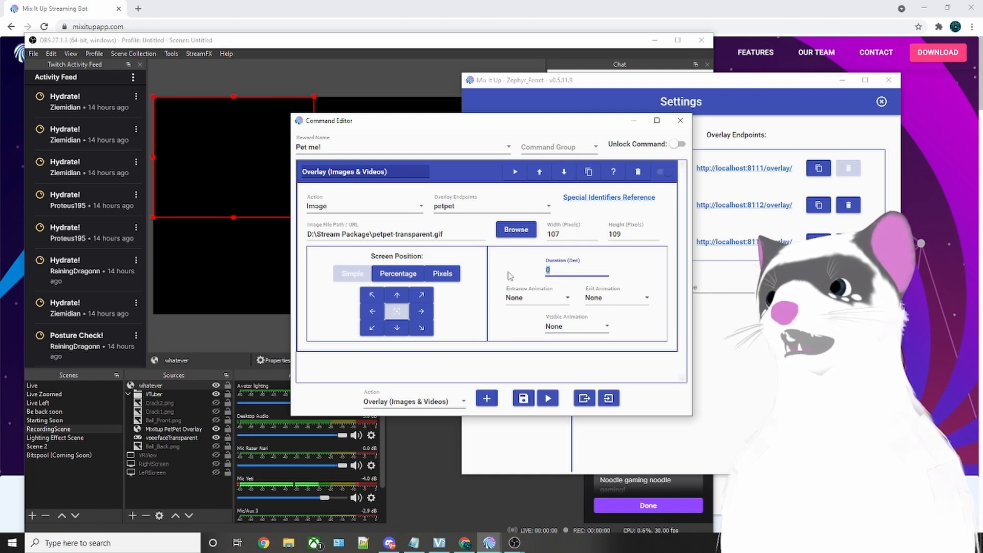
drag(560, 126, 581, 130)
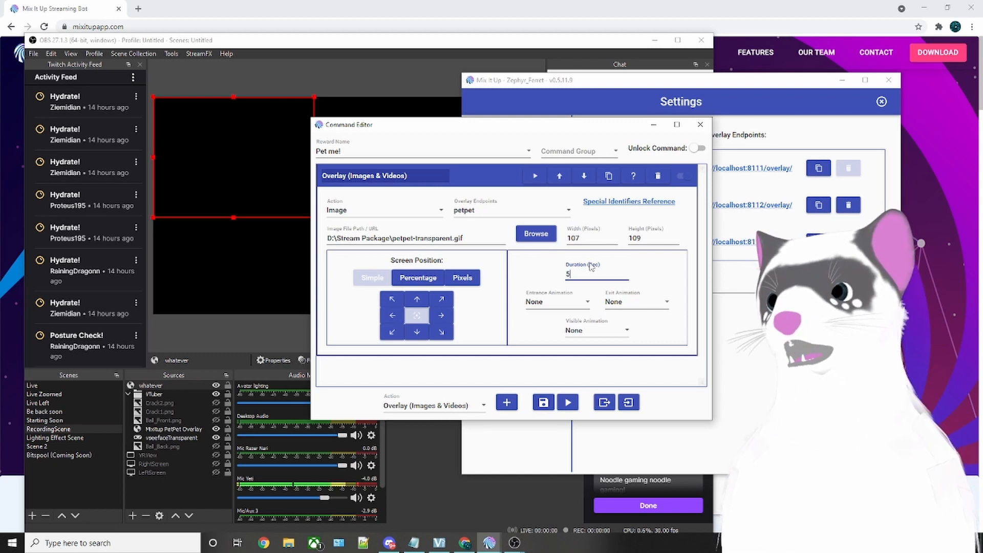
- Set the entrance animation to Fade In Up and the exit animation to Fade Out
click(558, 304)
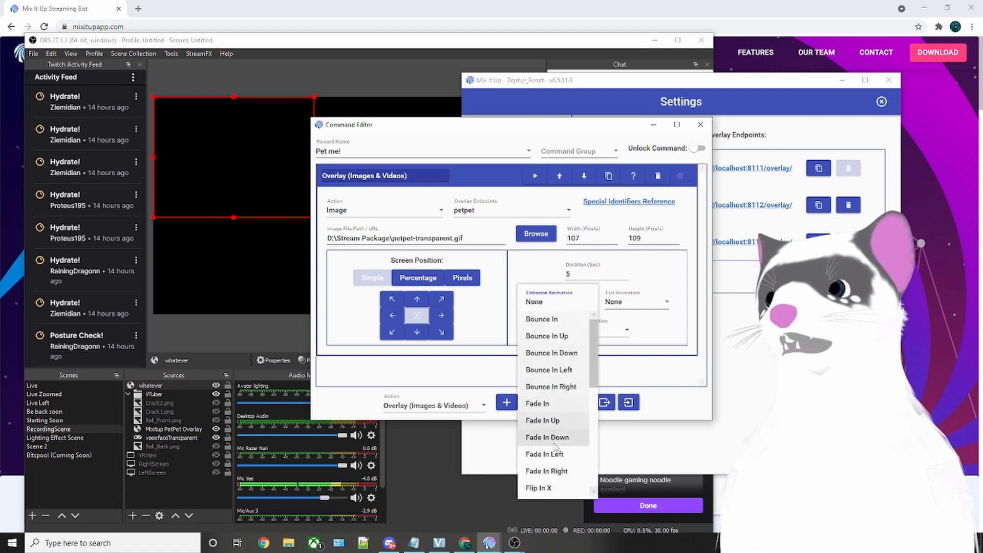
click(549, 425)
click(634, 302)
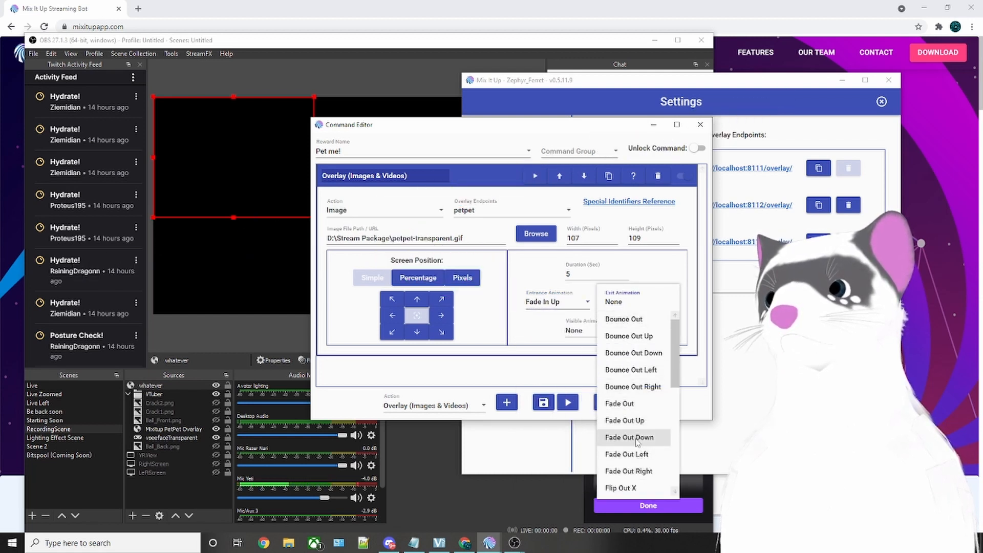
click(634, 404)
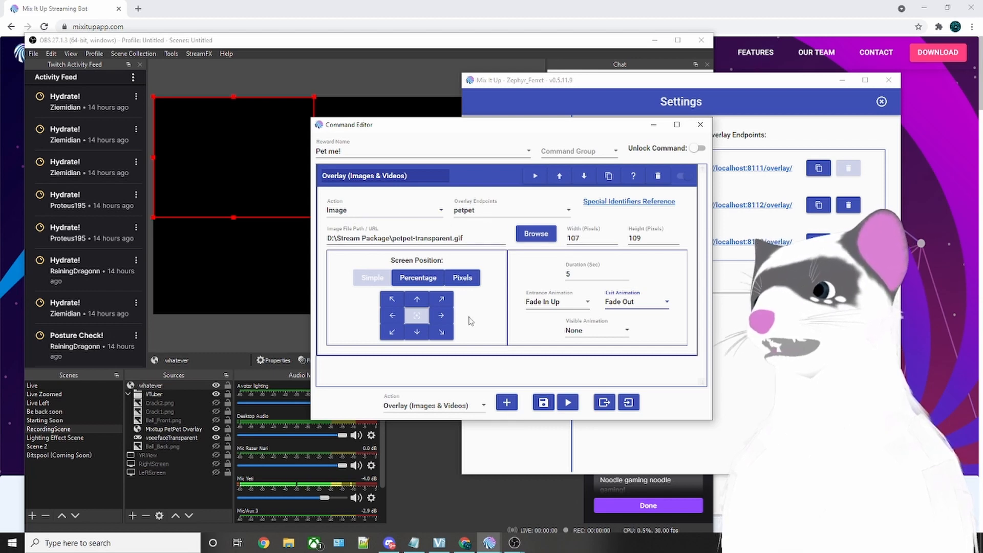
- Close the command editor and settings, and test the "Pet me!" reward
click(700, 124)
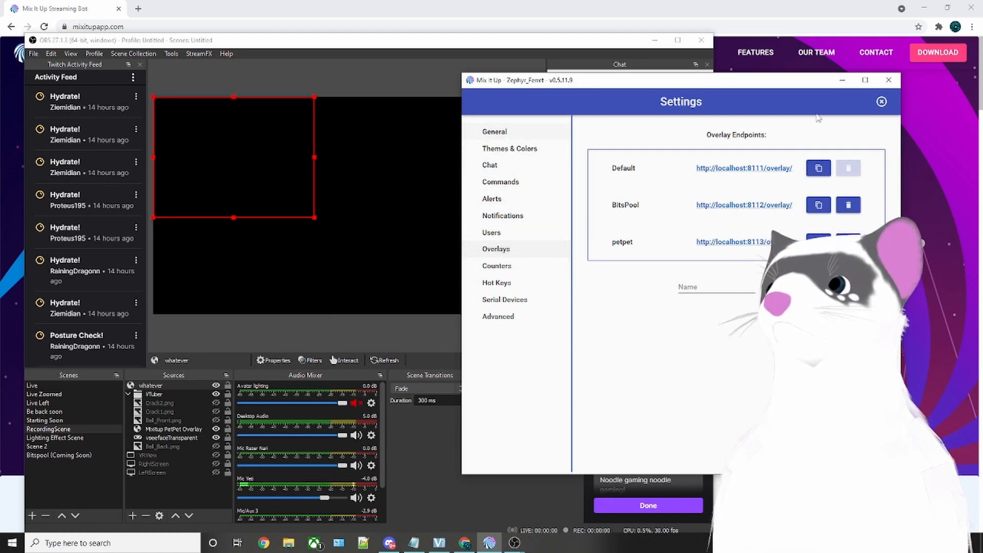
click(882, 103)
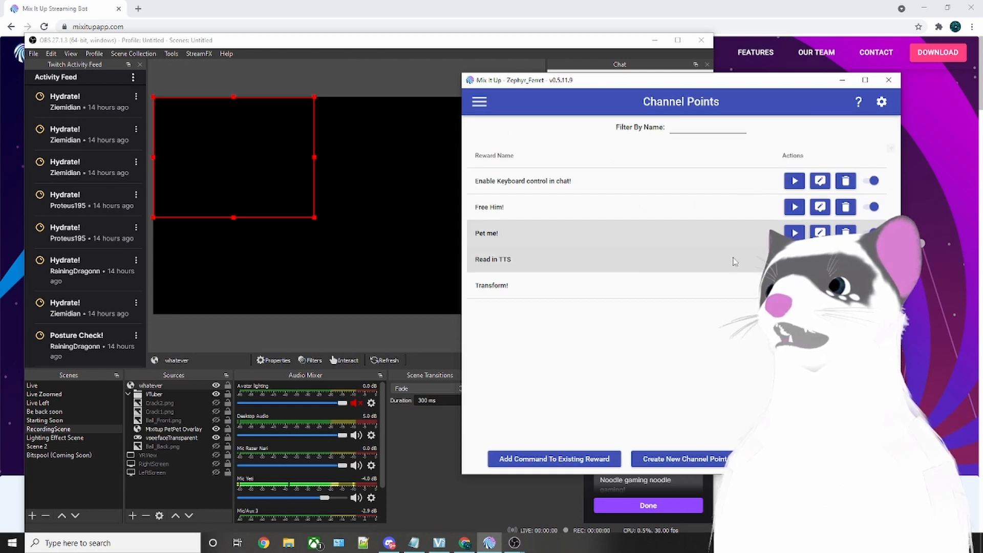
click(795, 233)
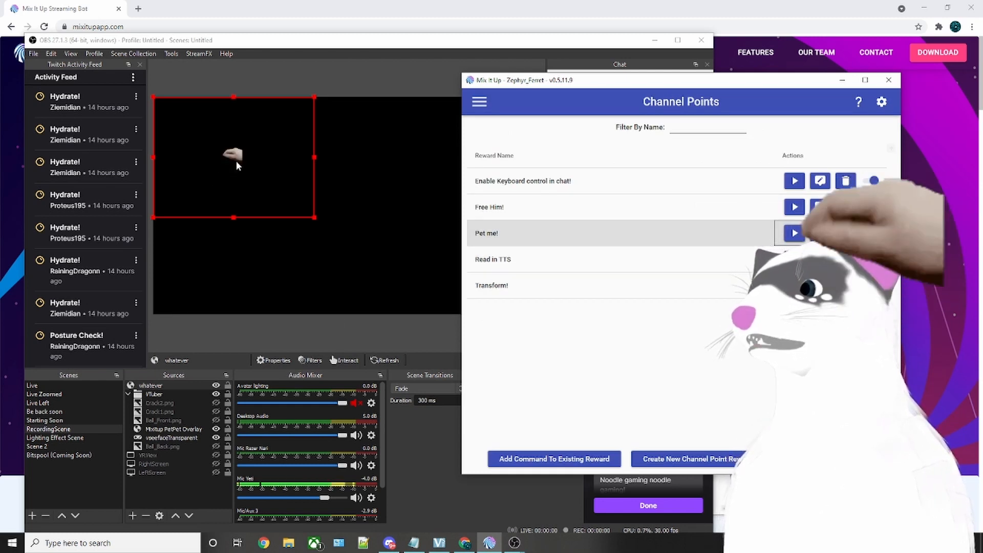
- Crop the petpet browser source in the OBS preview and test the reward again
click(343, 49)
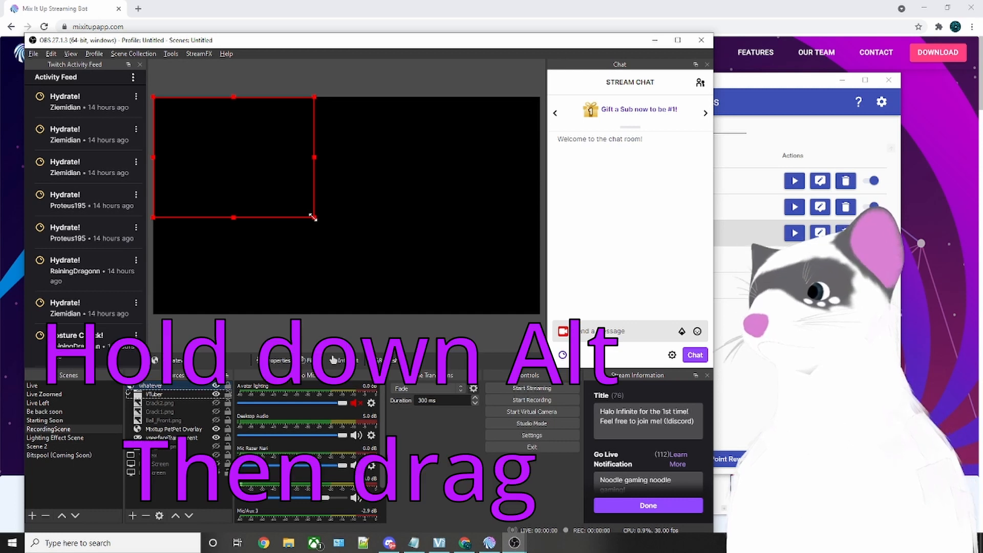
drag(313, 217, 266, 192)
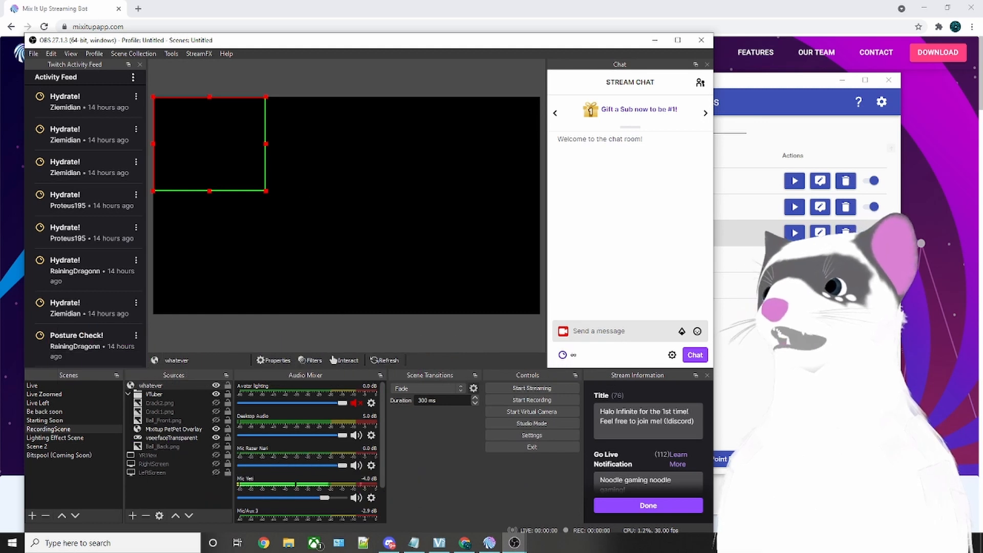
click(731, 264)
click(794, 233)
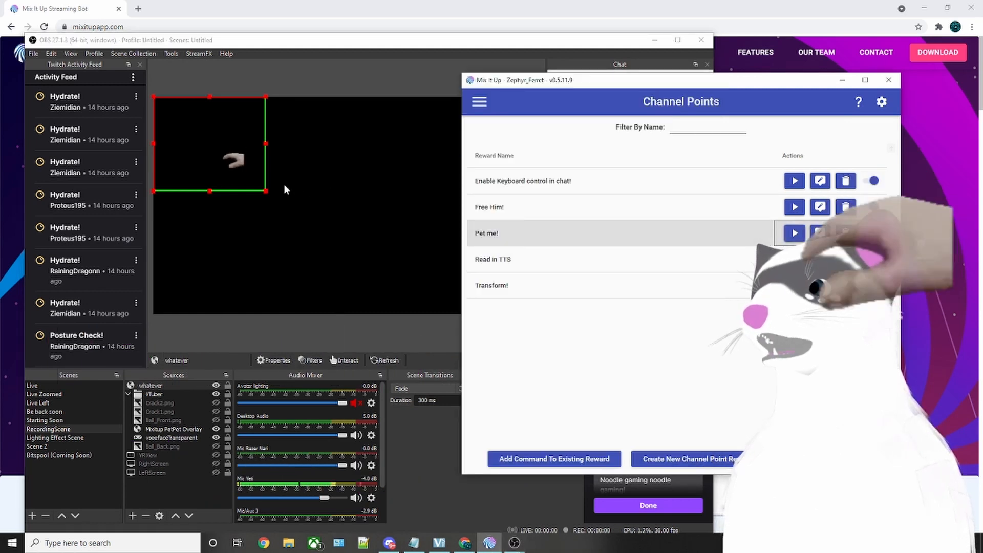
- Shrink, move and then enlarge the petpet browser source in the preview, testing the reward in between
drag(265, 191, 251, 177)
drag(153, 96, 216, 139)
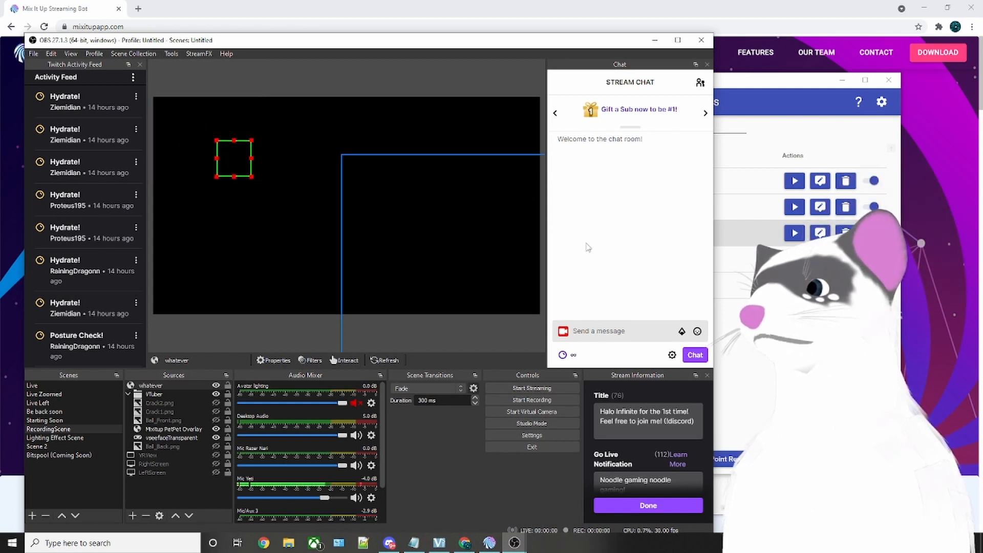
click(796, 234)
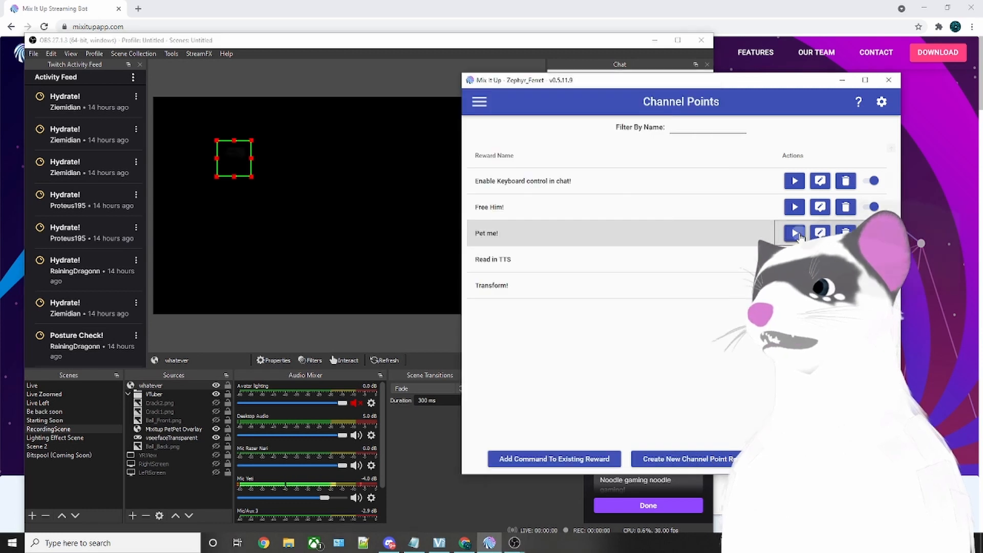
drag(251, 176, 329, 258)
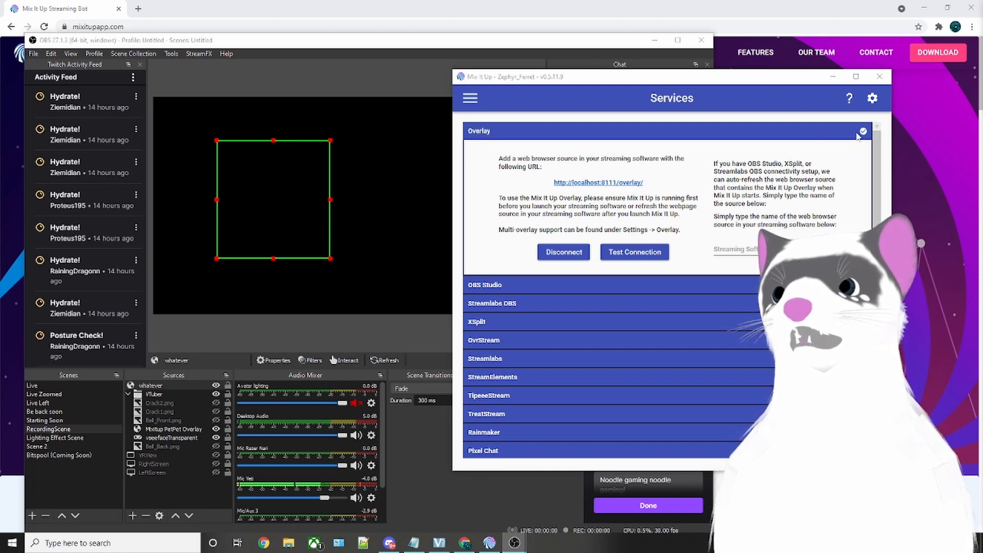
- Open the Services page and collapse the Overlay service section
click(469, 98)
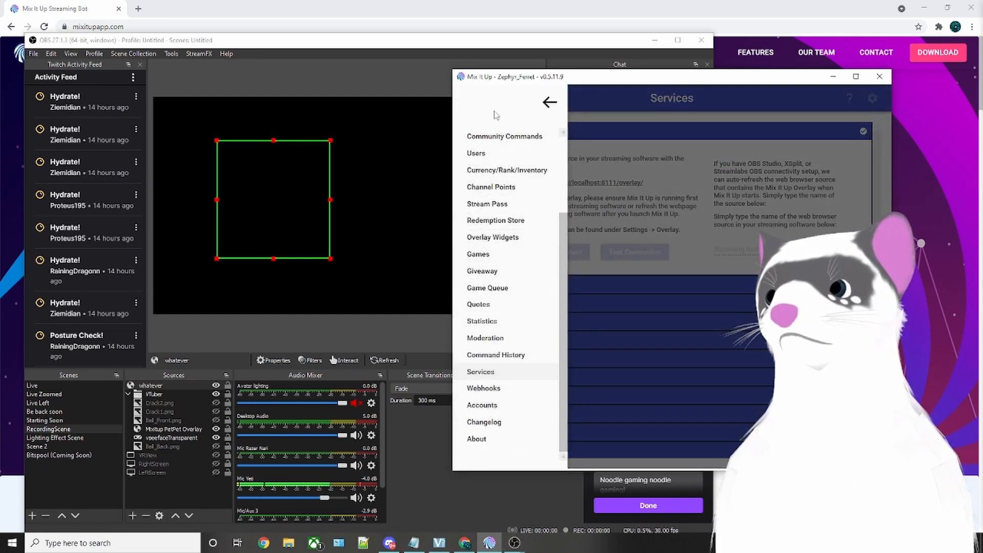
click(479, 373)
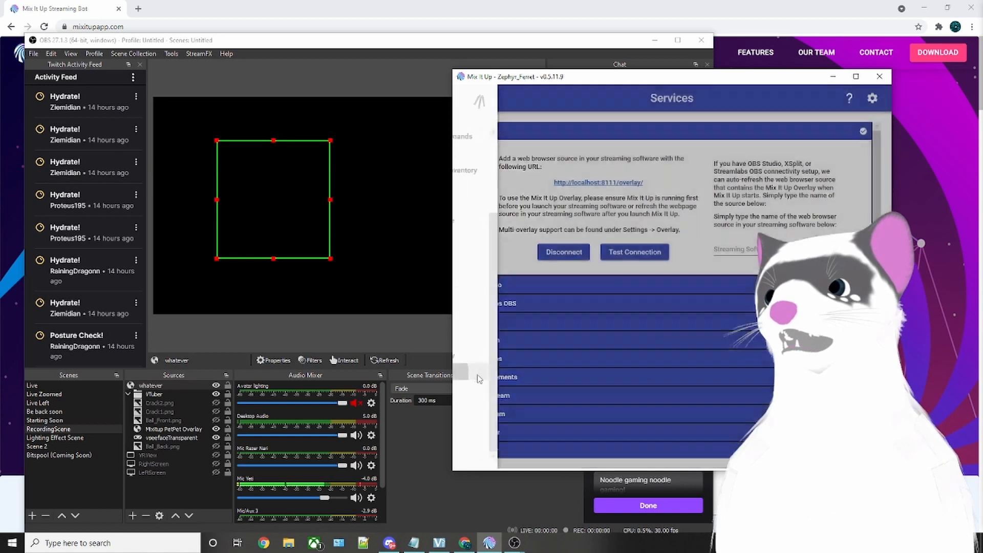
click(510, 134)
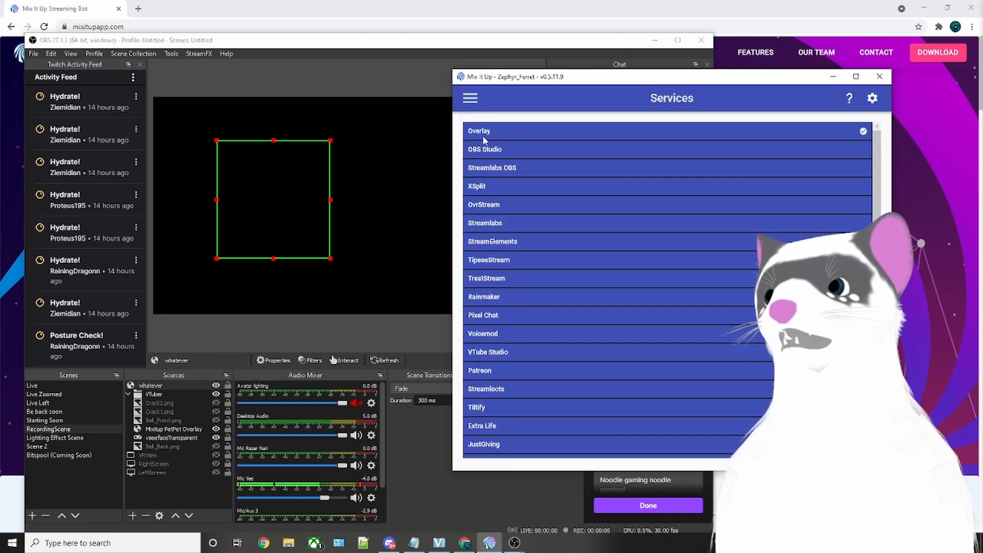
- Expand the Overlay service section to show the overlay URL
click(567, 134)
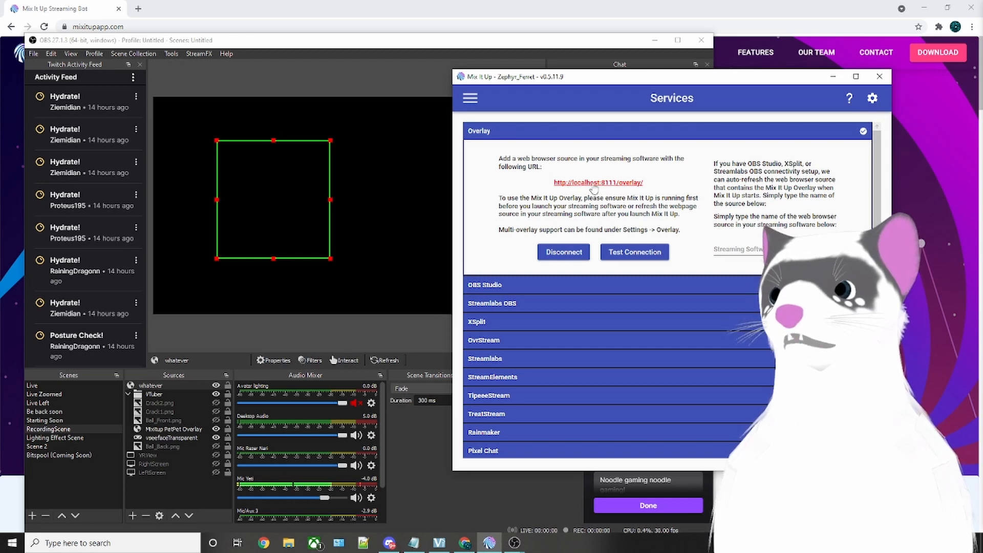
drag(637, 79, 687, 119)
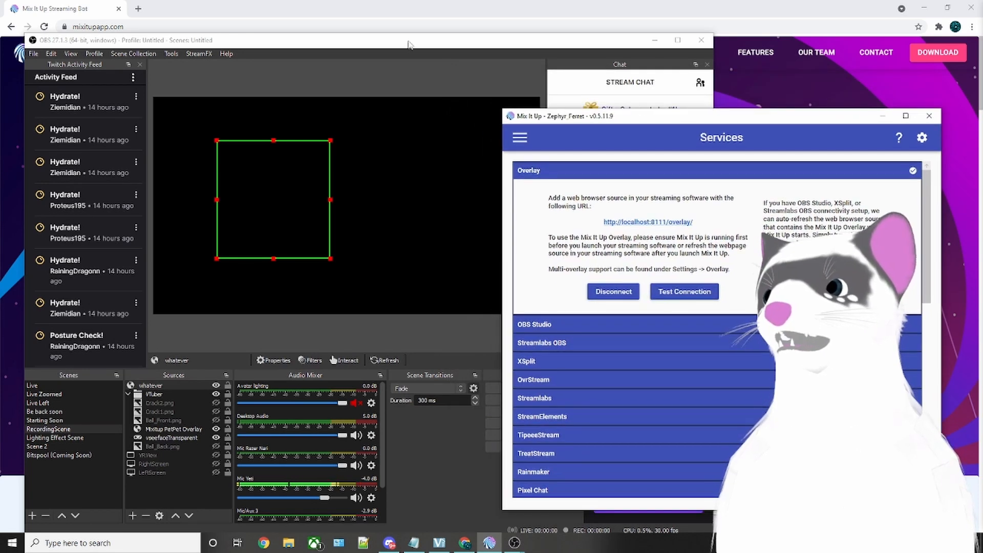
click(394, 45)
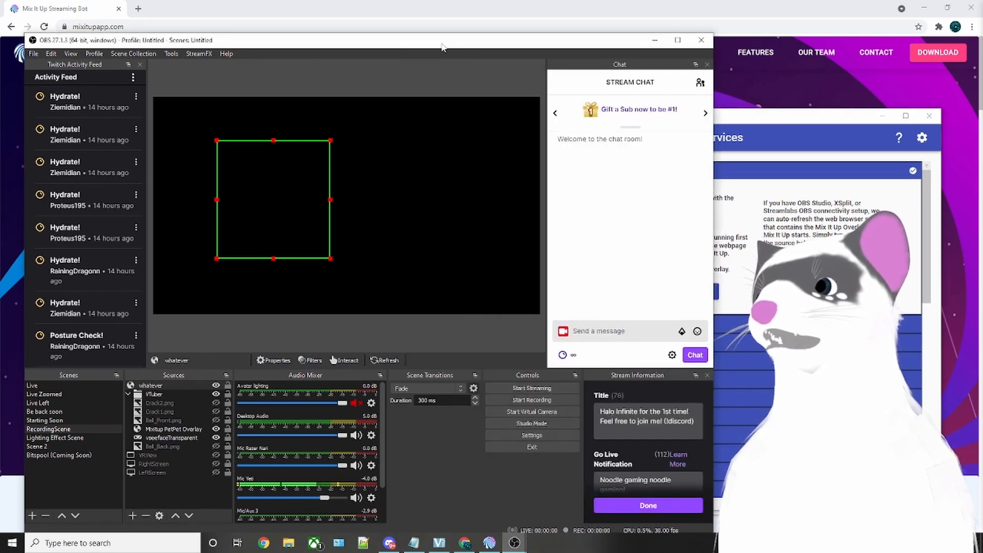
right_click(161, 484)
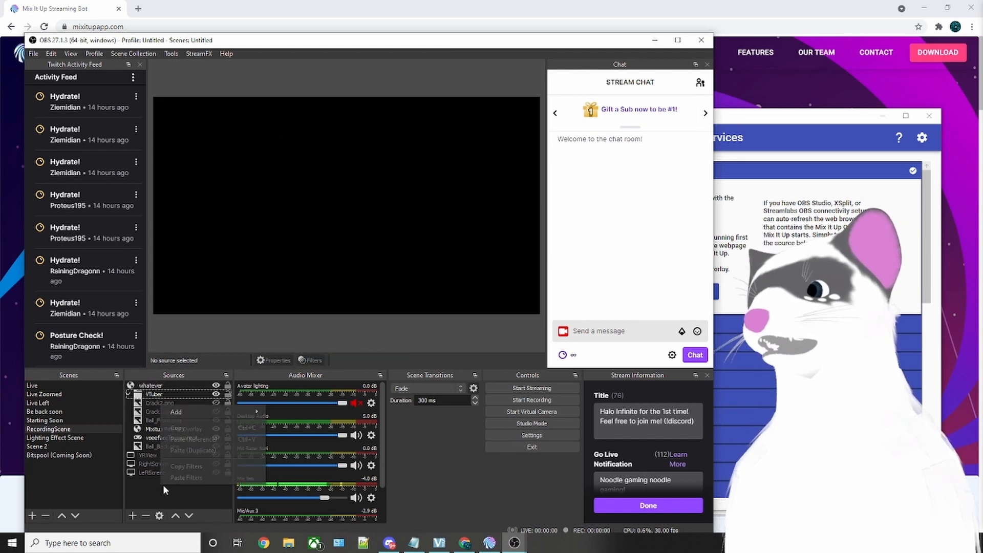
click(134, 515)
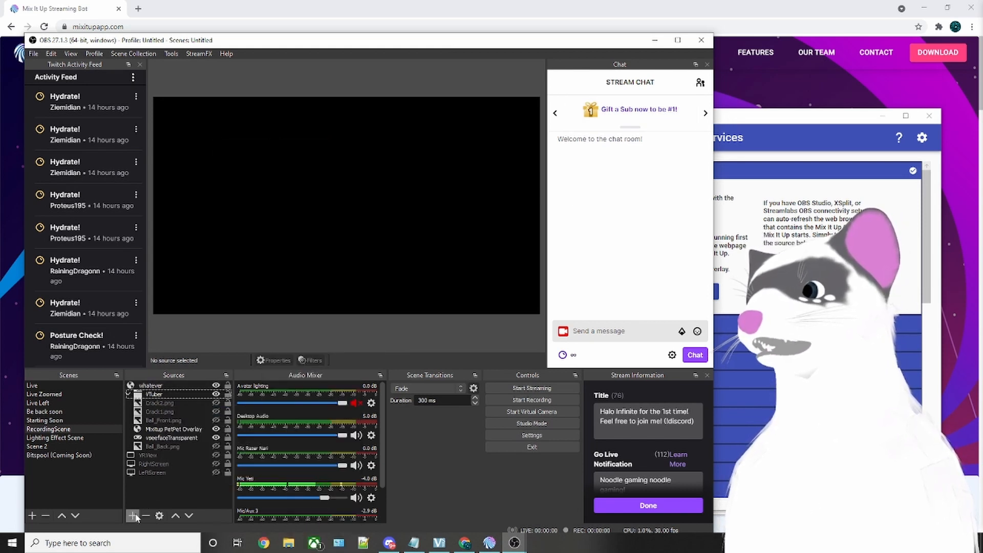
click(134, 516)
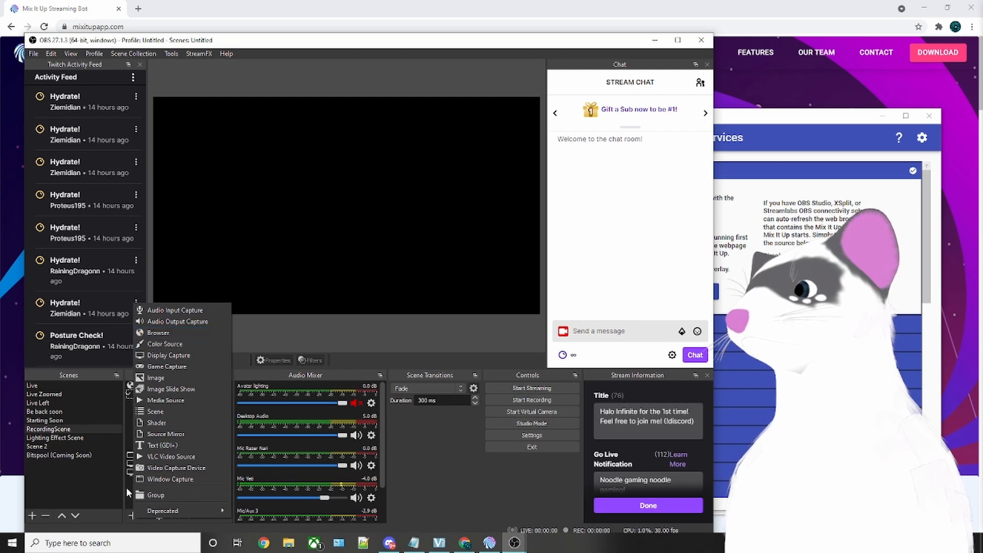
click(703, 315)
click(781, 129)
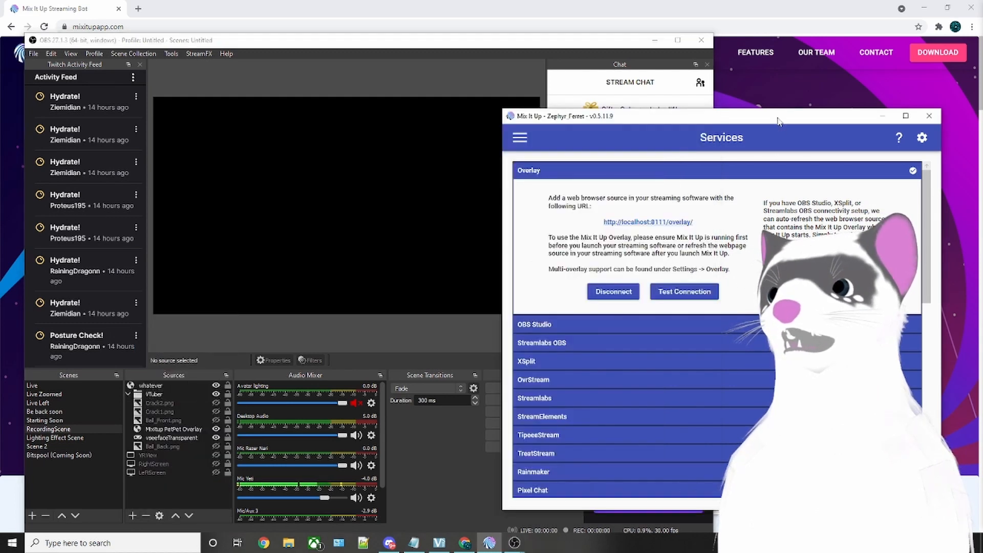
click(643, 222)
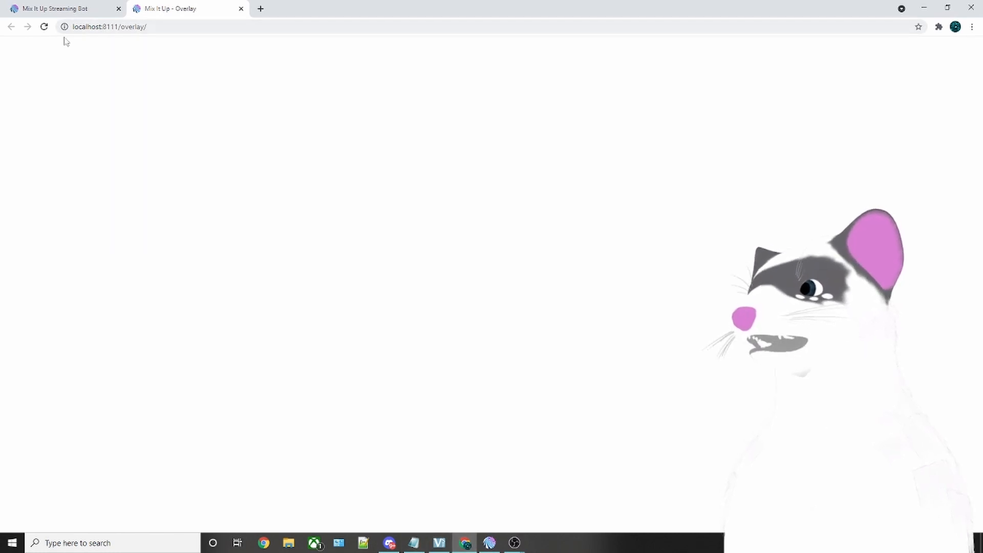
click(241, 9)
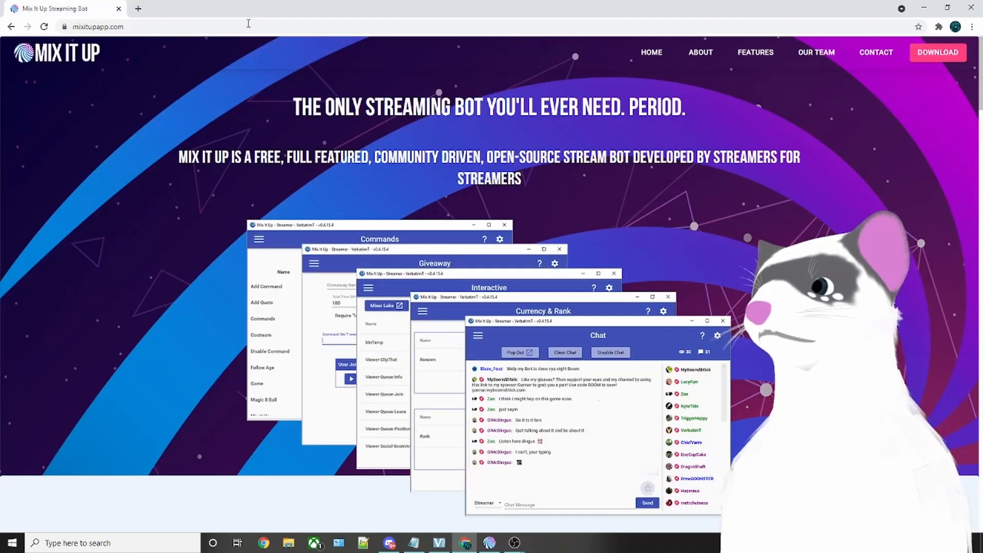
- Collapse the Overlay service section and expand the OBS Studio service settings
click(548, 512)
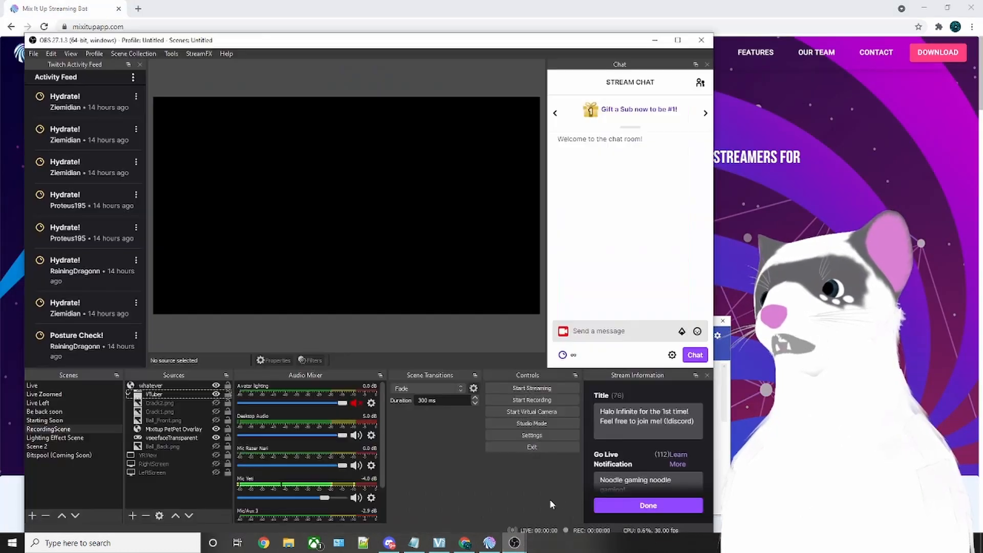
click(488, 542)
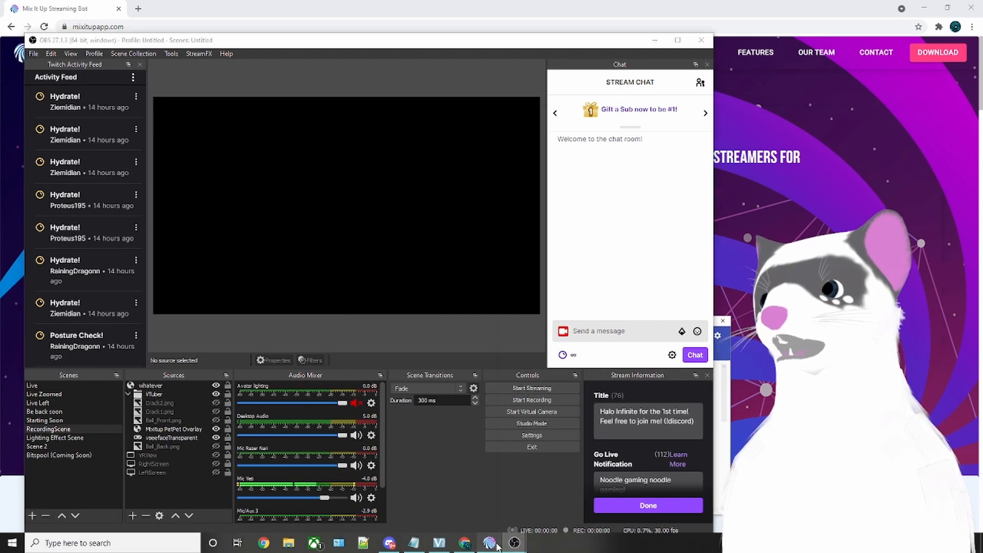
drag(666, 120, 692, 105)
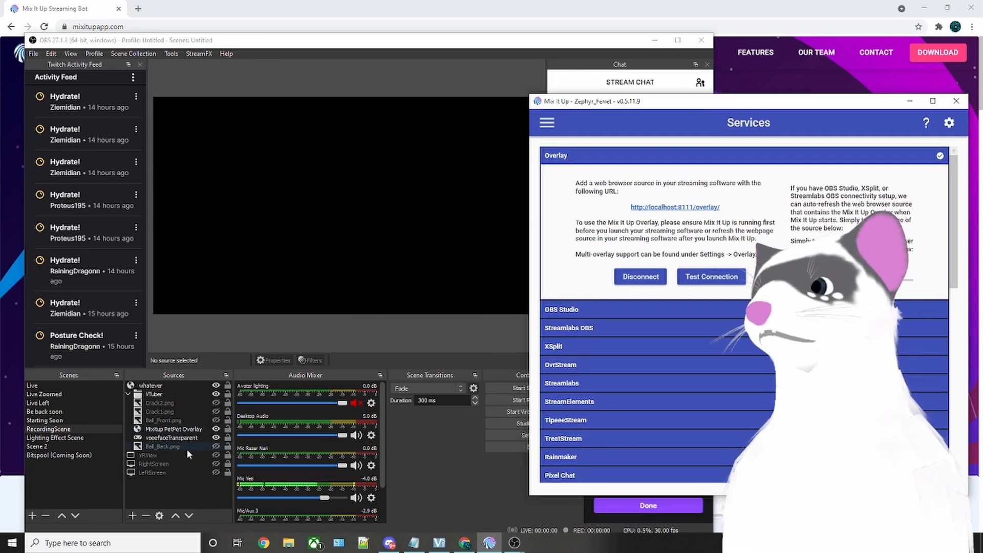
click(170, 481)
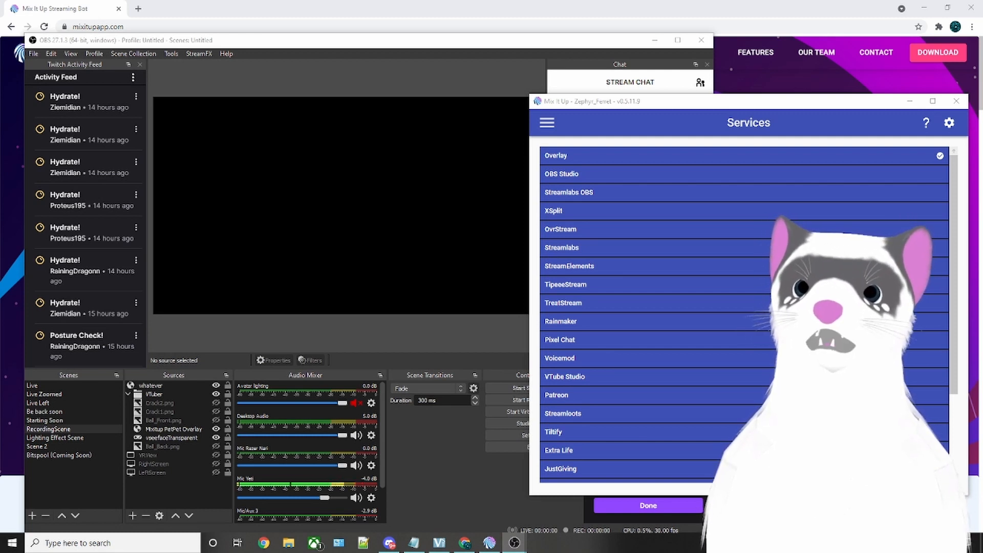
click(548, 124)
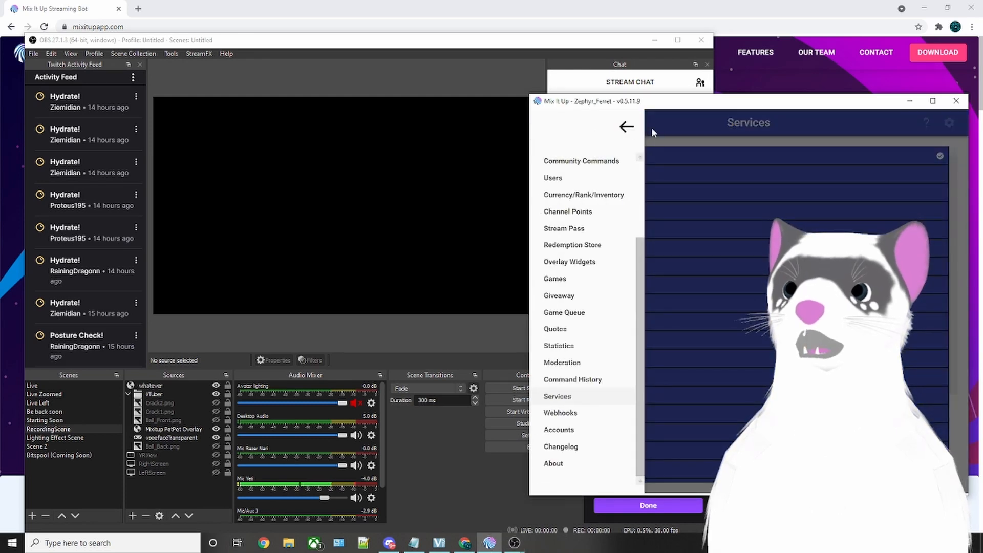
click(558, 402)
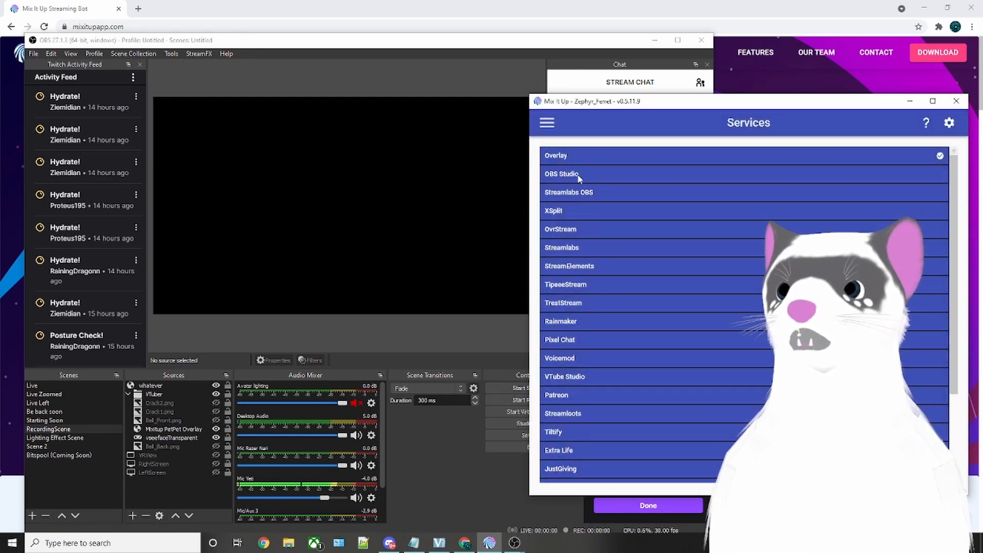
click(619, 175)
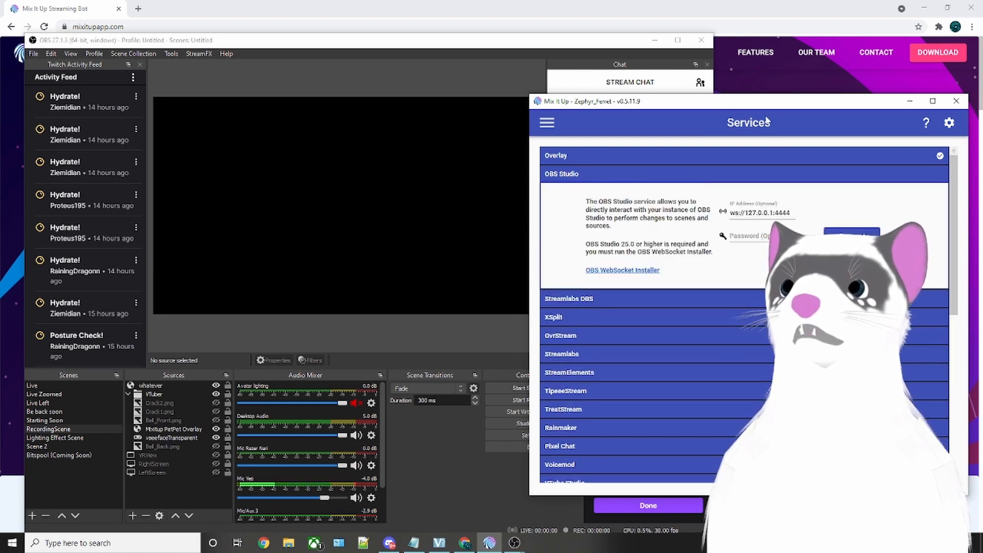
- Open the OBS WebSocket Installer folder to view the installer file, then close the folder window
click(629, 272)
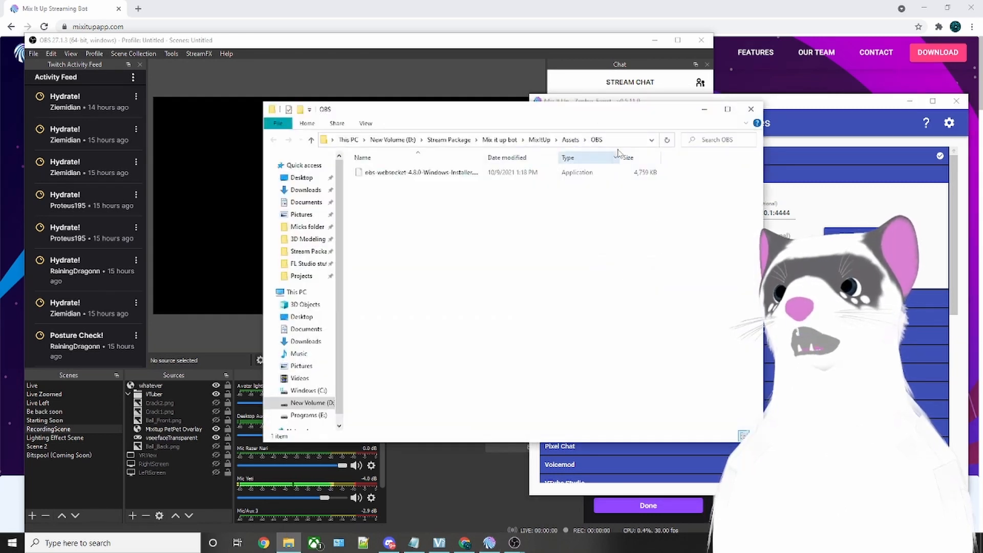
drag(595, 112, 517, 113)
click(305, 174)
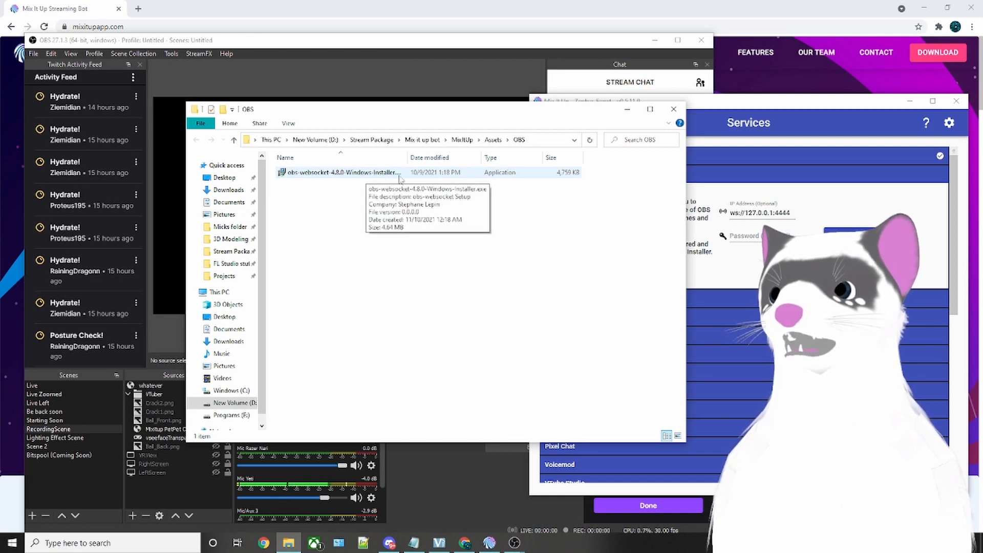
drag(601, 110, 538, 108)
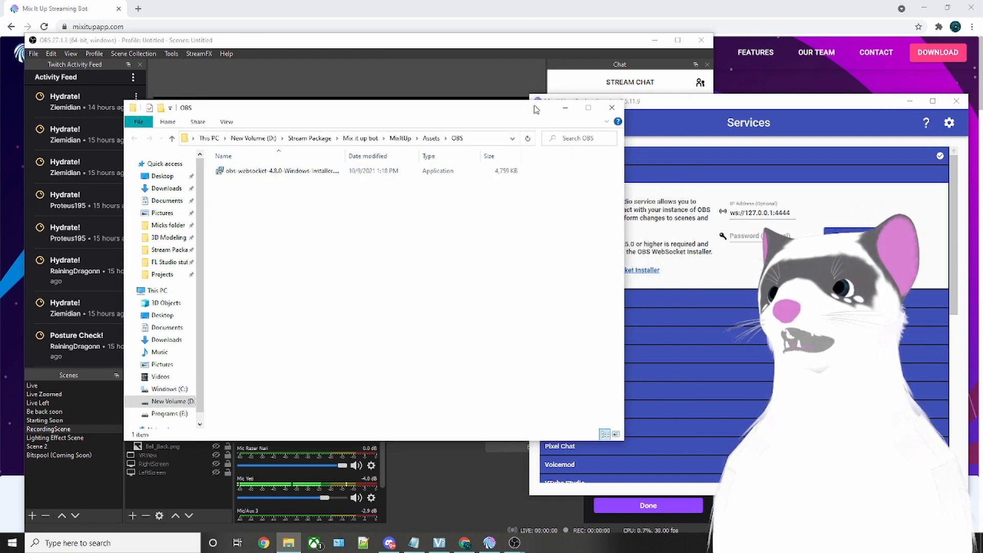
click(611, 109)
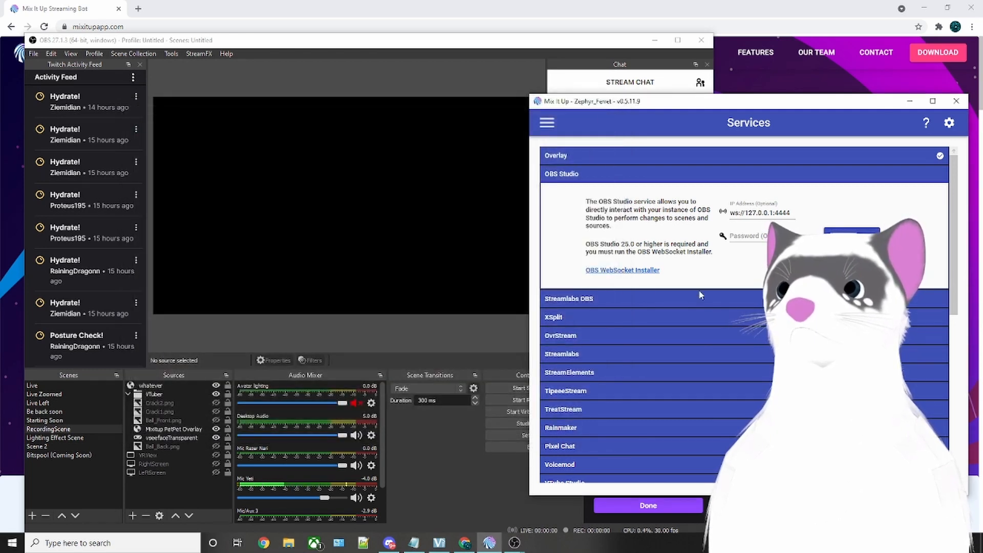
drag(737, 110, 588, 101)
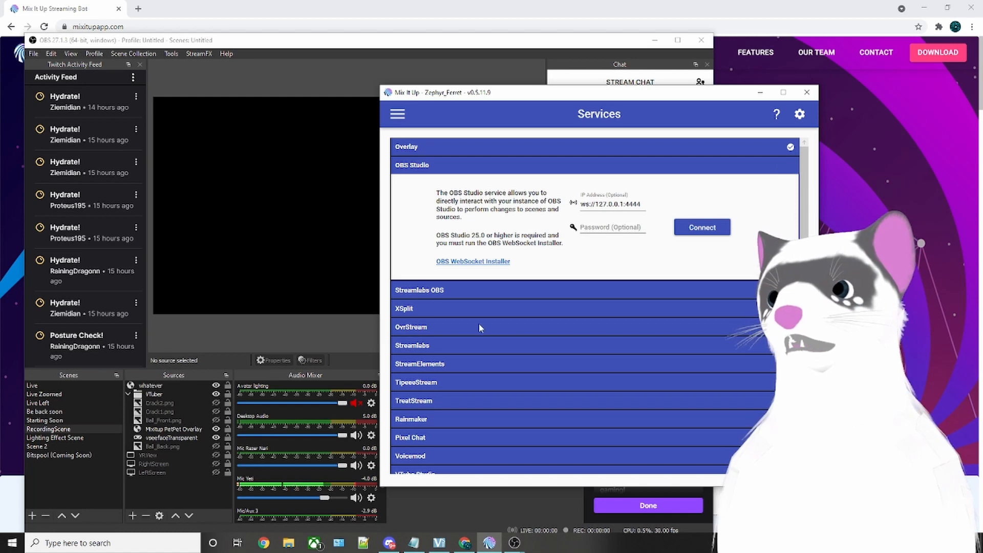
drag(581, 95, 656, 109)
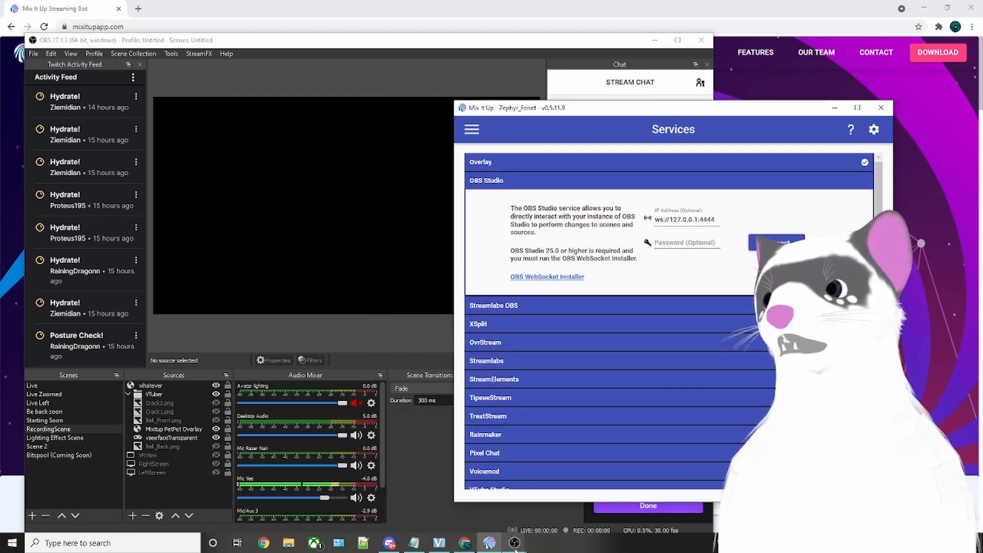
mouse_move(514, 543)
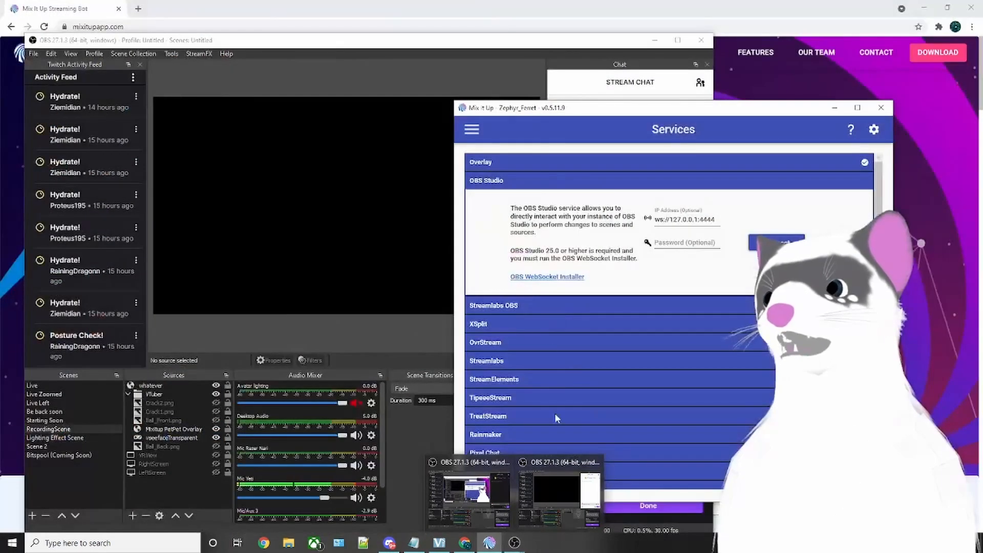
mouse_move(579, 510)
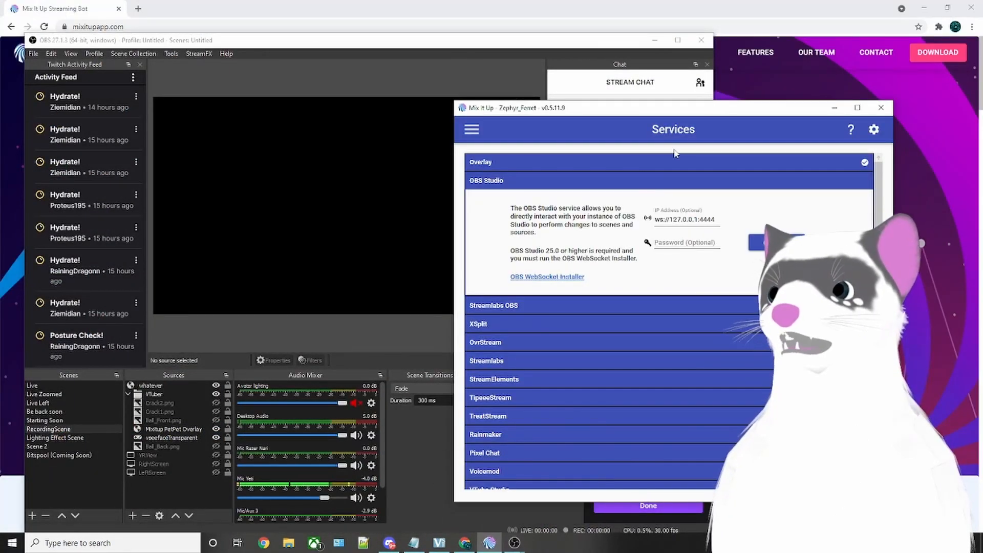
drag(673, 112, 612, 100)
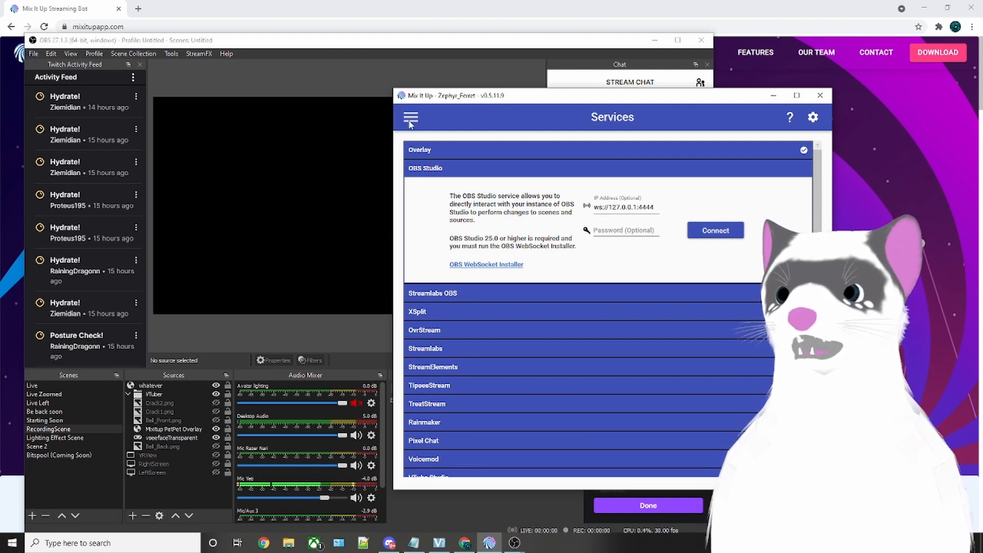
- Open the Mix It Up navigation menu and scroll to the top of its list
click(411, 119)
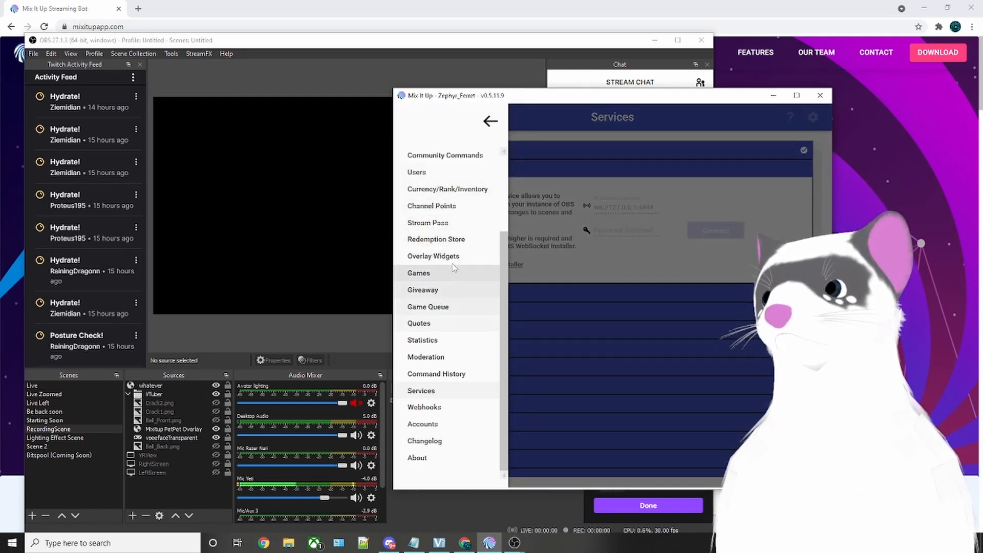
scroll(453, 267, up, 3)
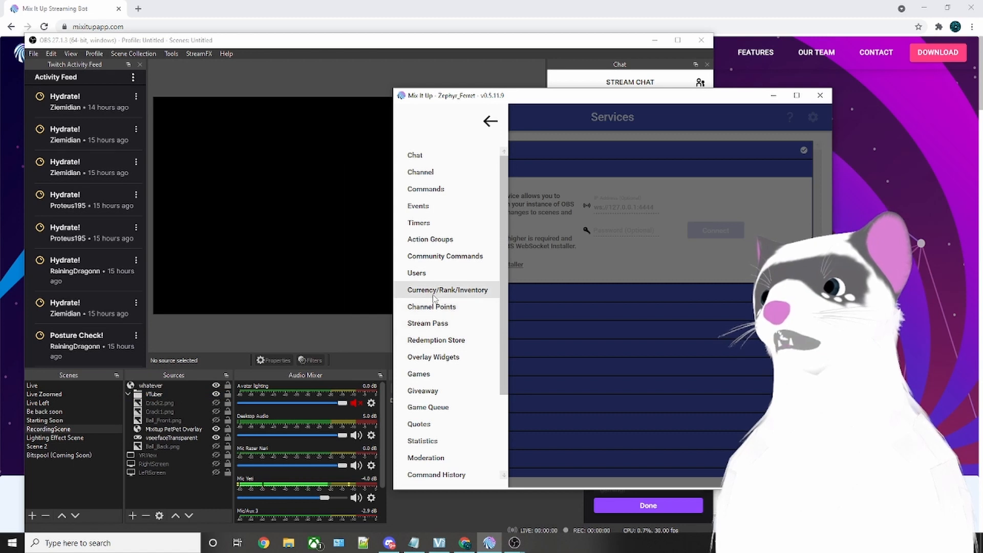
click(454, 50)
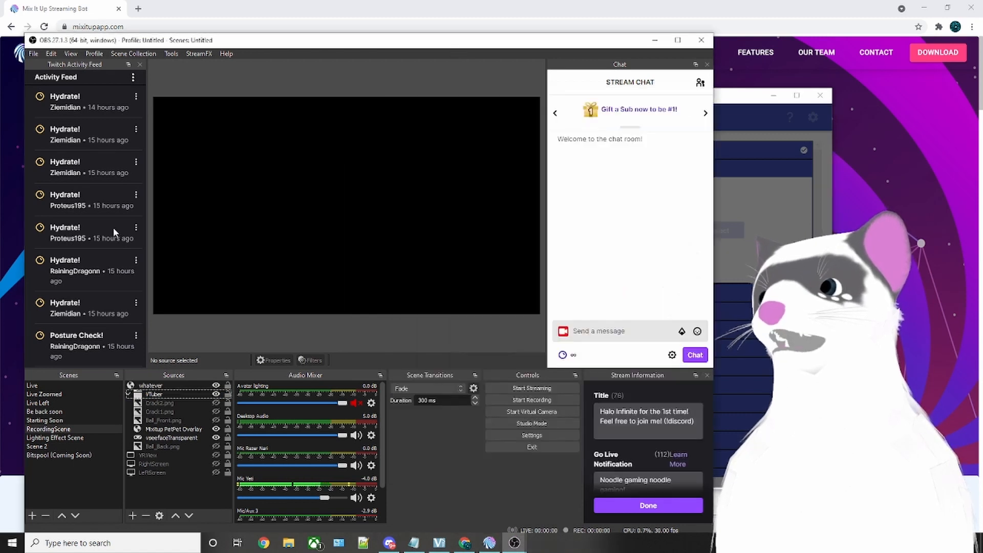
- Toggle the visibility of the Ball_Front.png and Ball_Back.png sources on and off in OBS
click(215, 421)
click(215, 420)
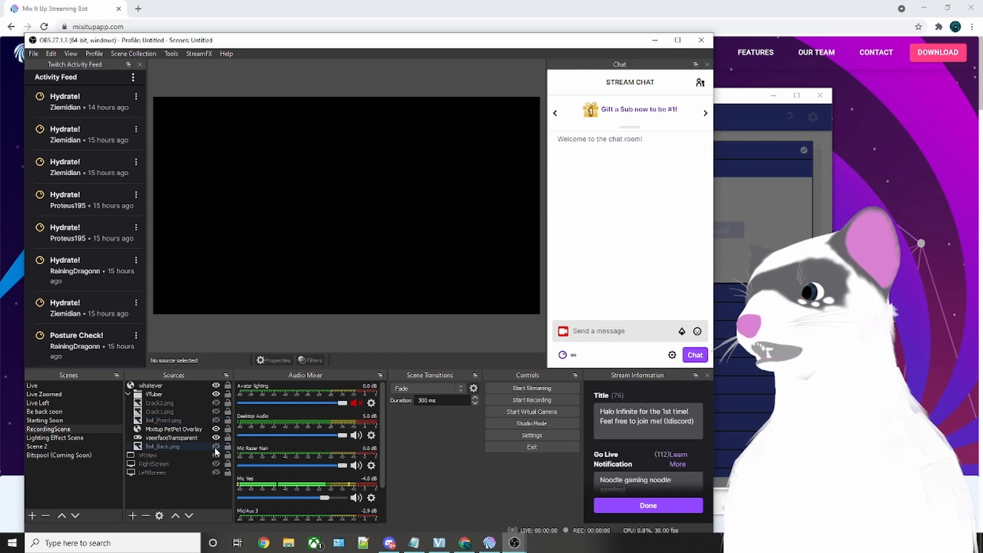
click(216, 447)
click(216, 447)
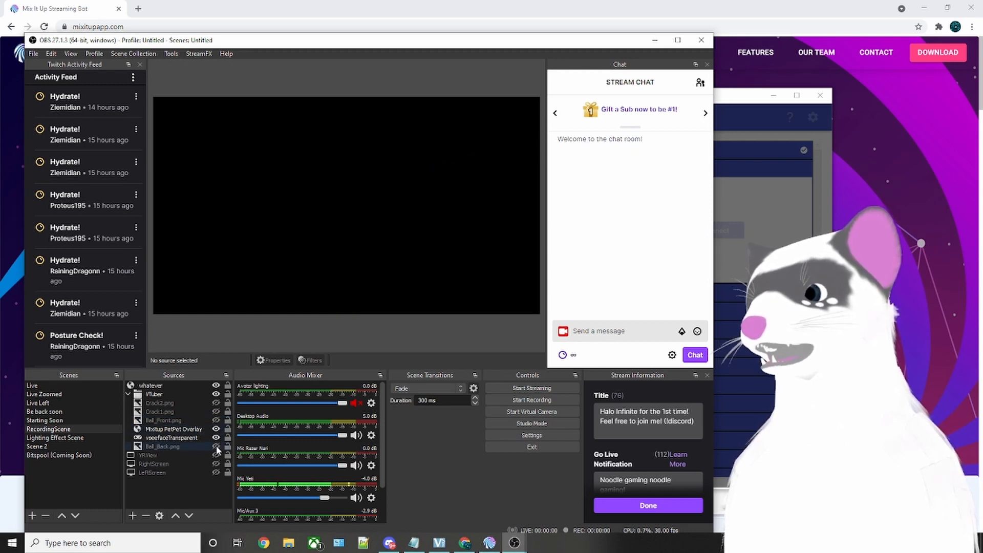
click(215, 447)
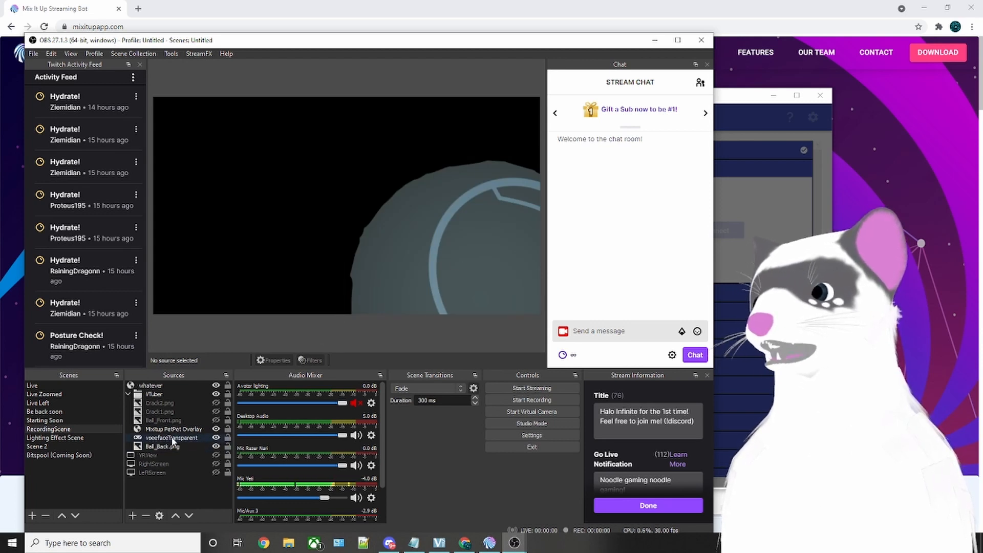
click(215, 420)
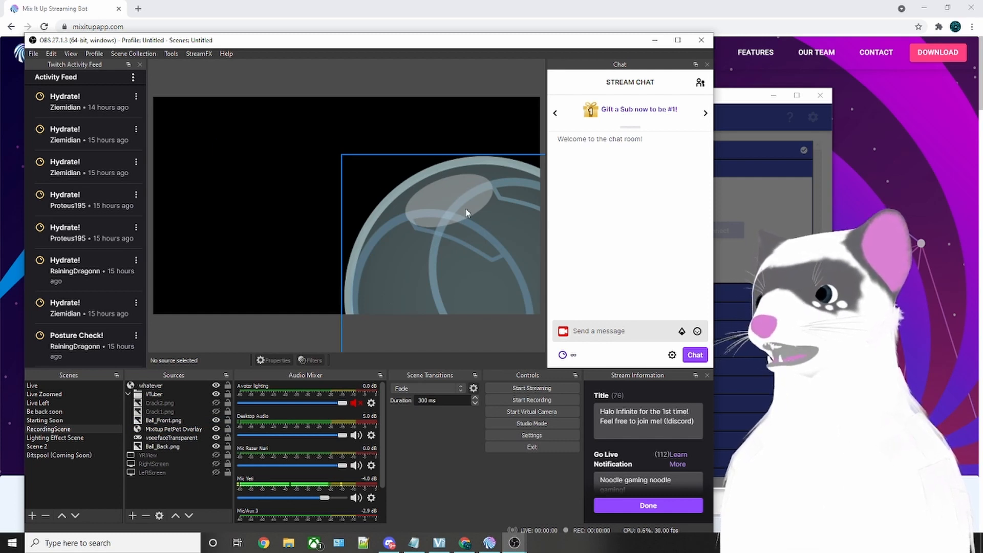
click(216, 420)
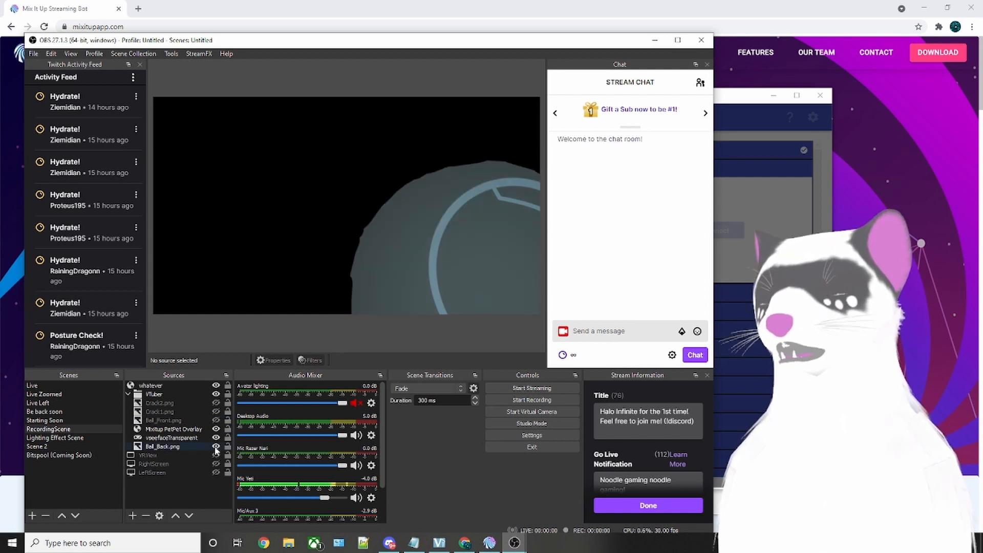
click(215, 446)
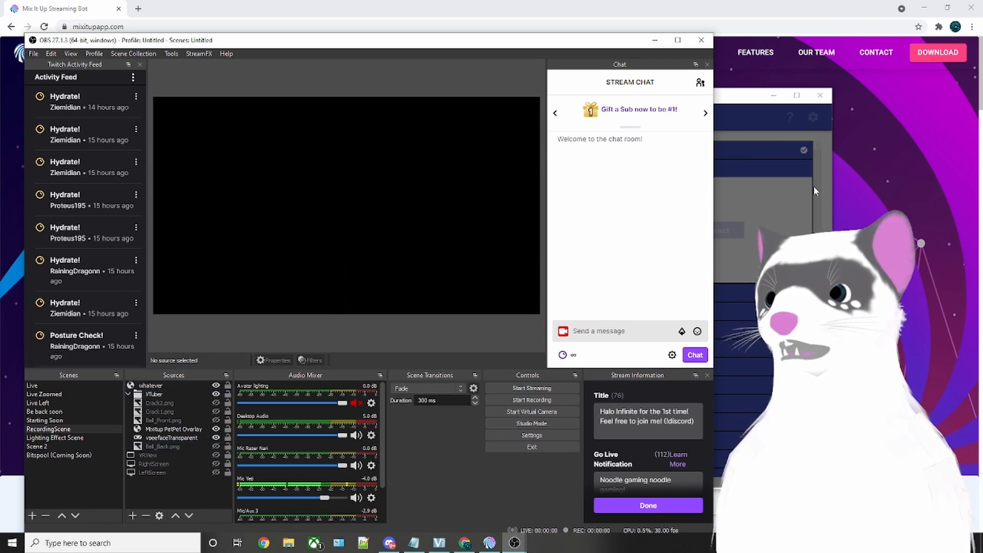
click(734, 98)
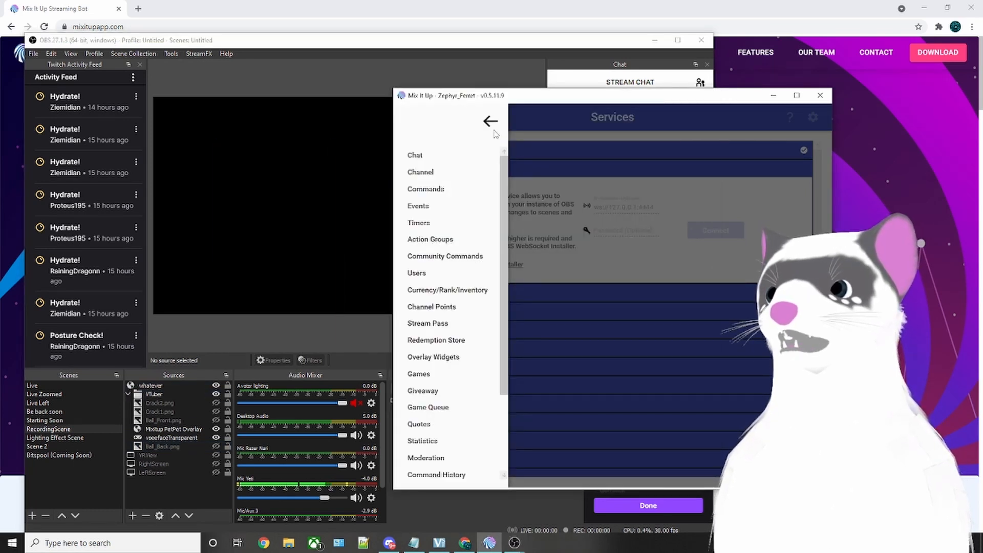
- Open the Action Groups page in Mix It Up
click(585, 226)
click(410, 117)
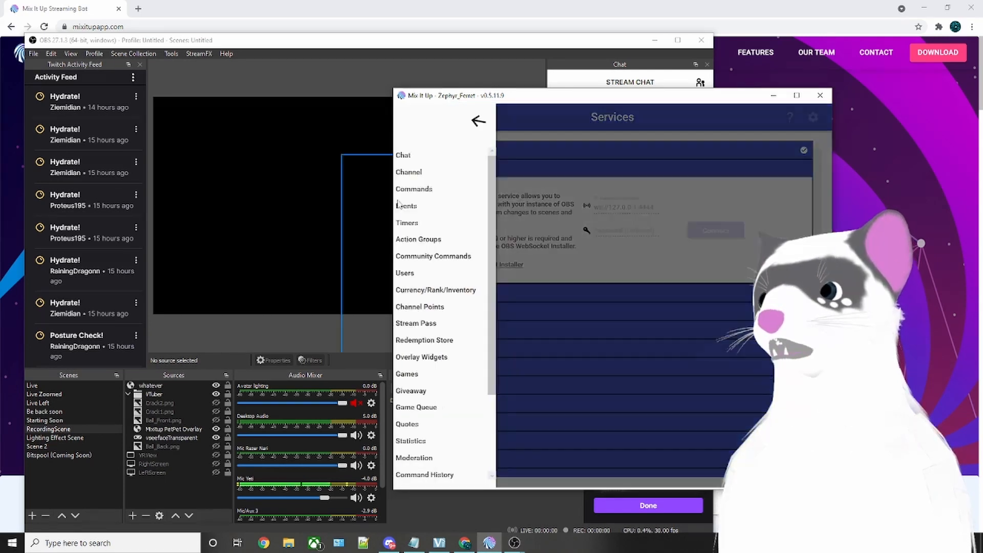
click(435, 241)
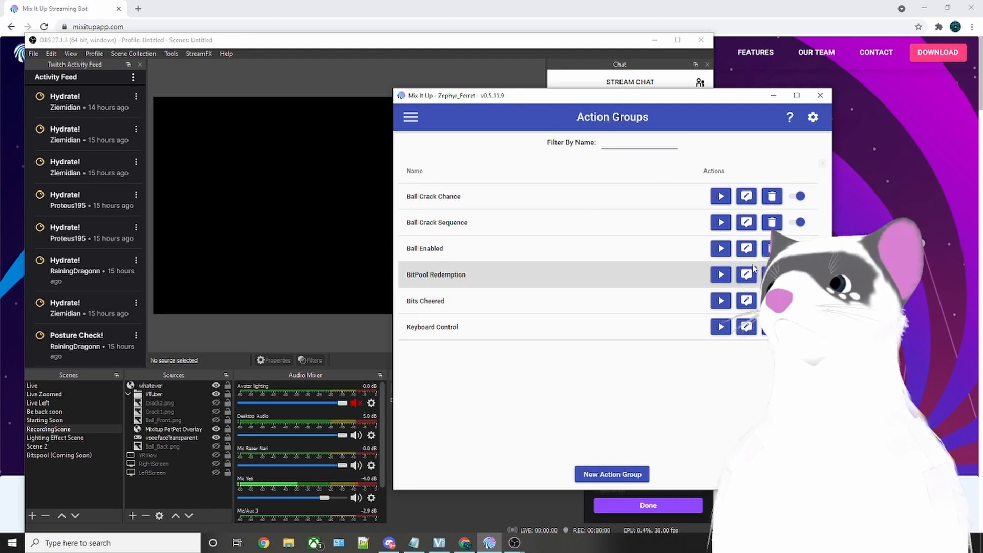
- Test-run the Ball Enabled, Ball Crack Chance and Ball Crack Sequence action groups
click(721, 249)
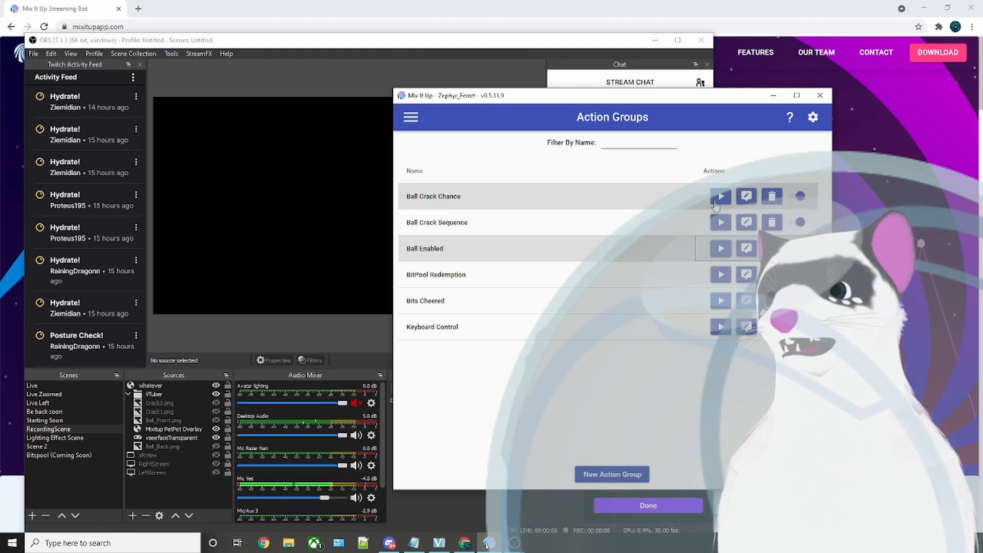
click(721, 199)
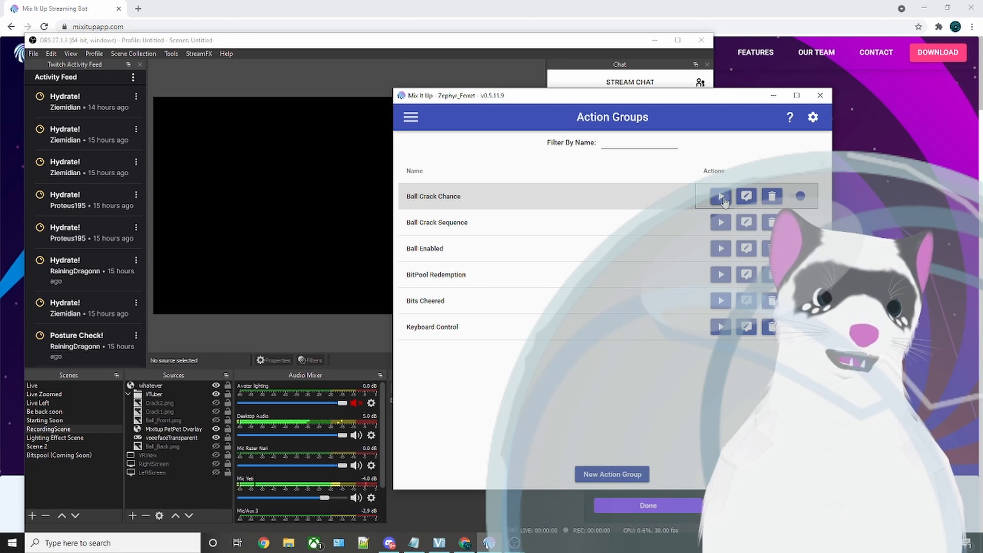
click(725, 202)
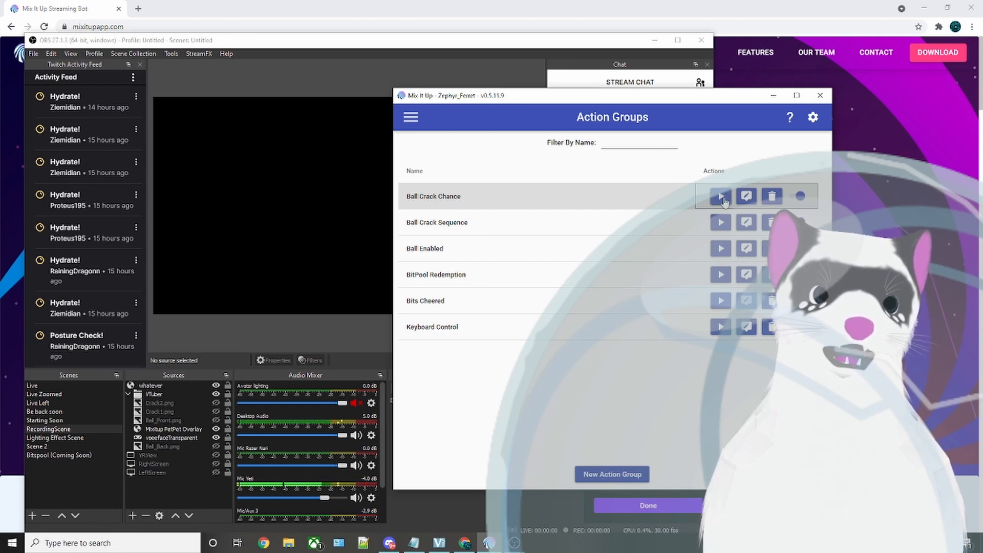
click(724, 203)
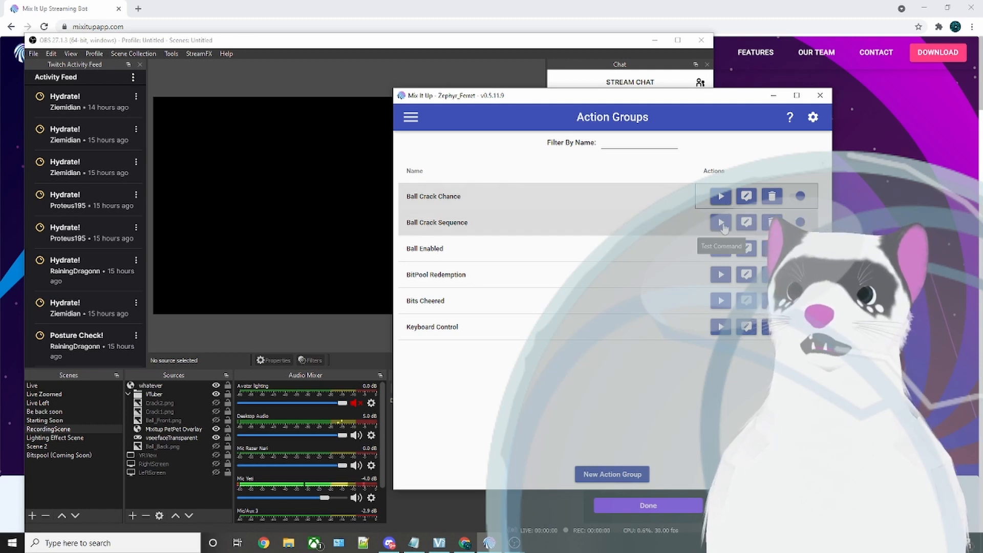
click(721, 222)
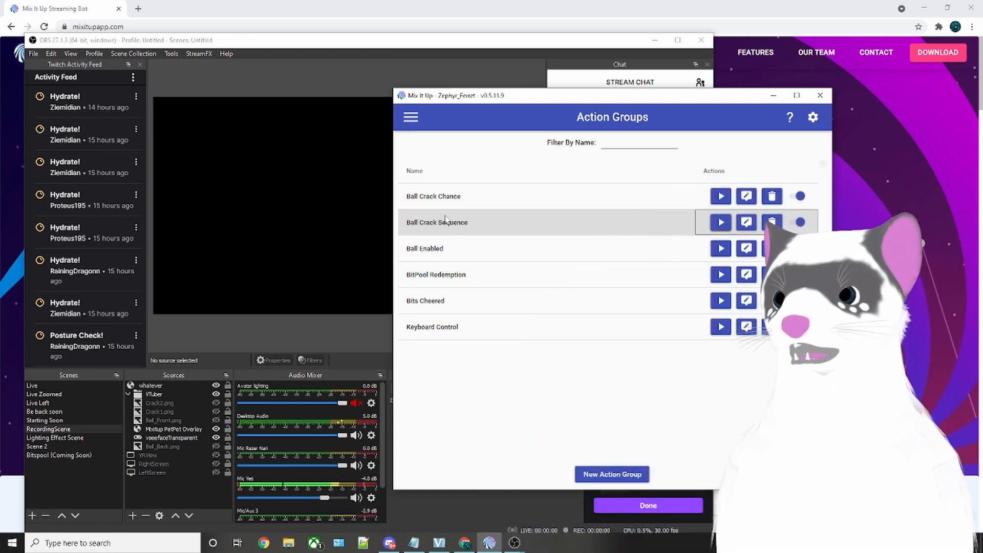
- Create a new action group named "Testing sequence"
drag(659, 102, 706, 89)
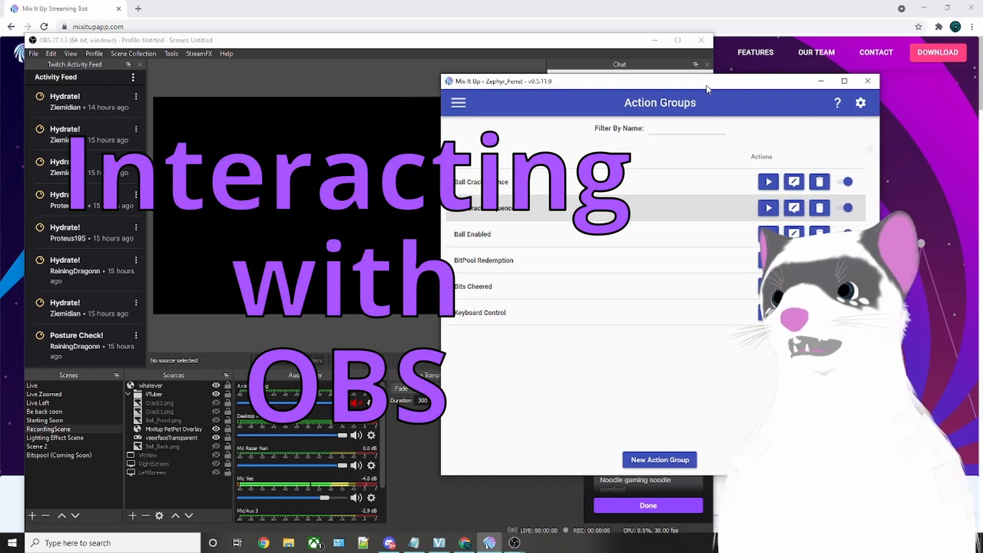
click(460, 106)
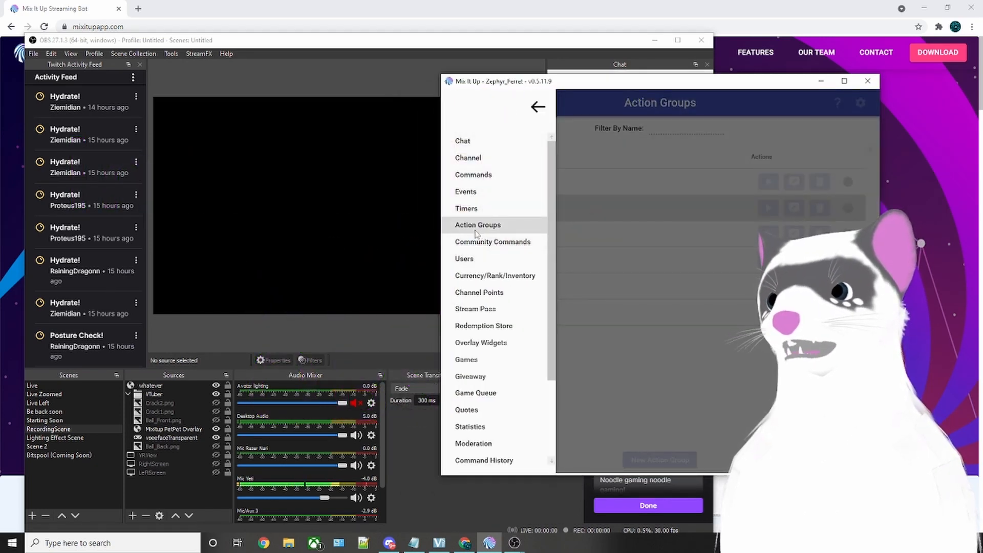
click(484, 227)
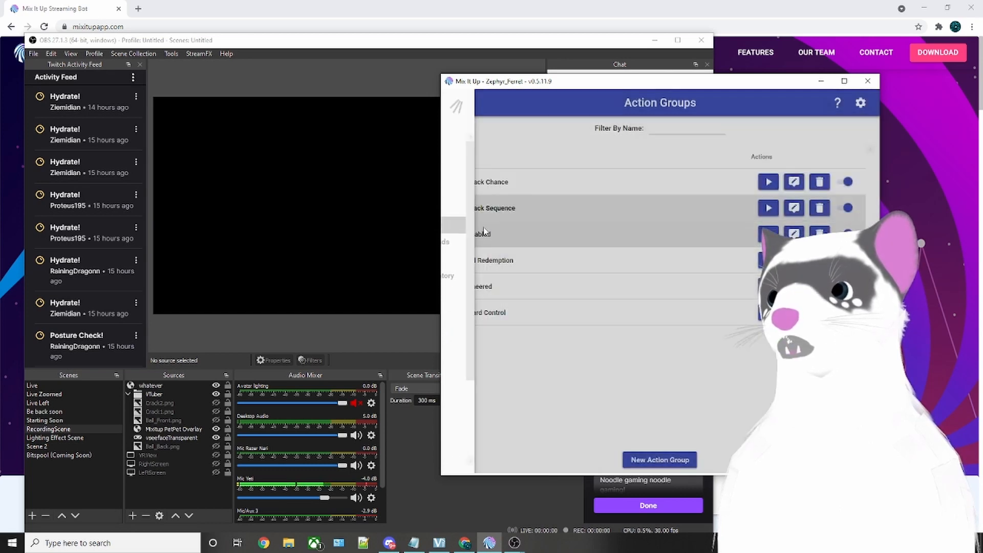
click(668, 461)
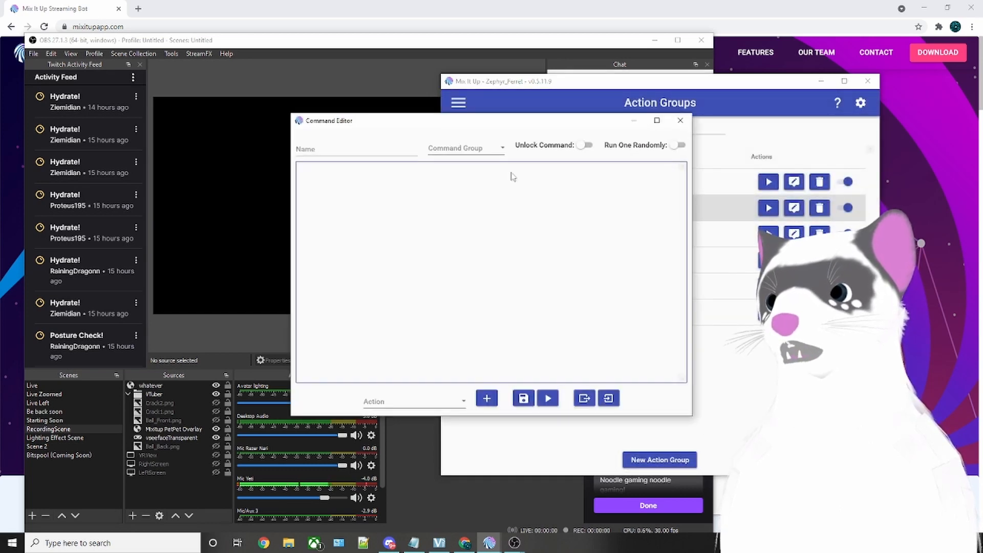
click(382, 150)
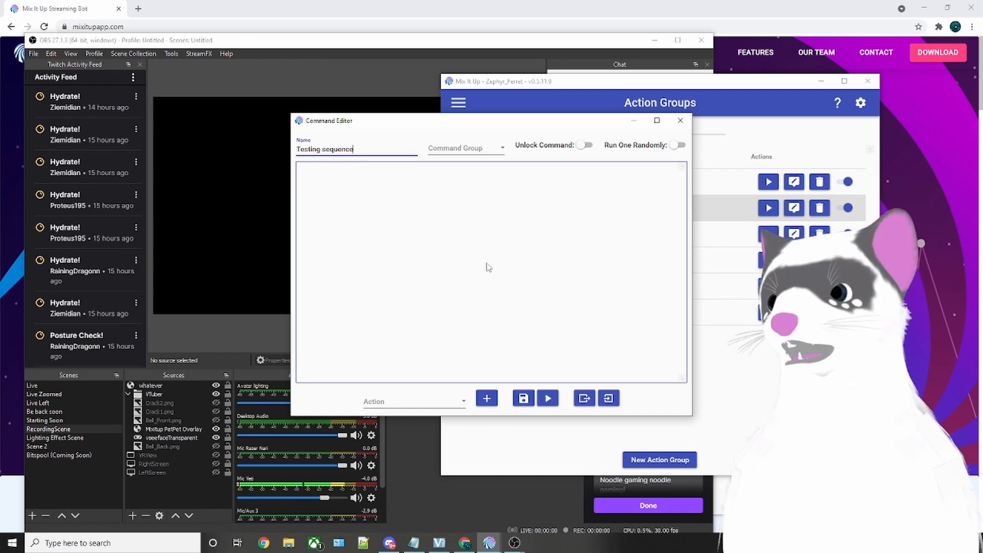
key(Tab)
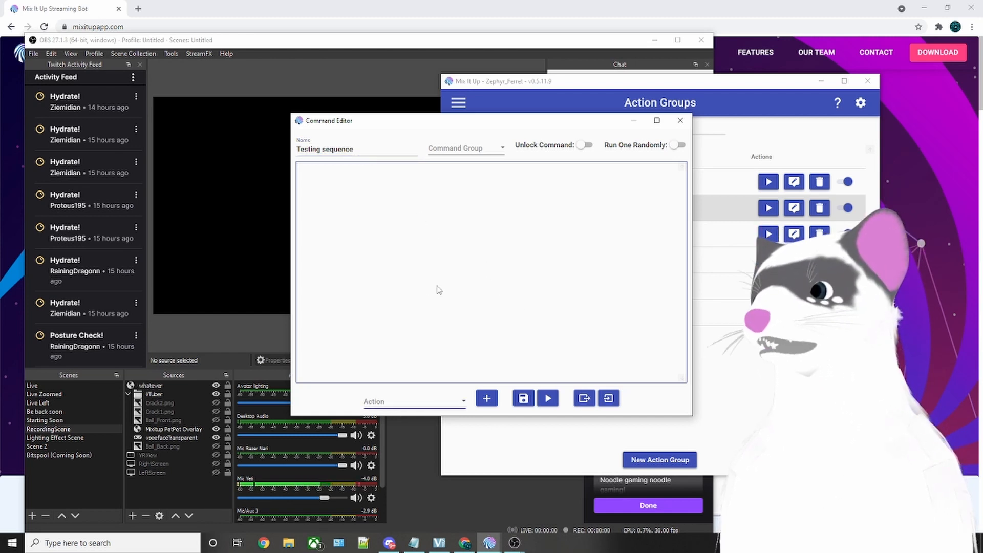
- Add a Streaming Software (OBS, SLOBS) action to the command
click(390, 408)
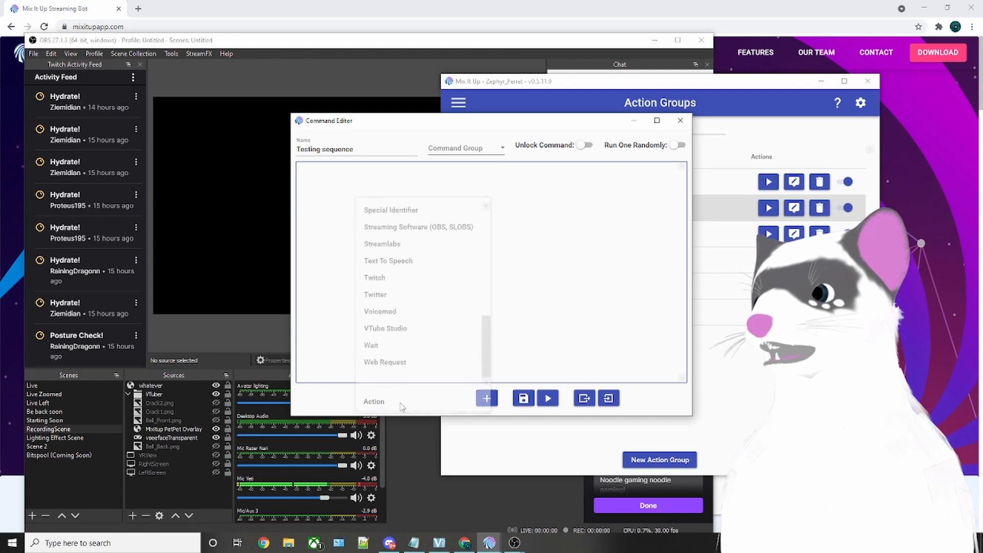
scroll(418, 321, up, 2)
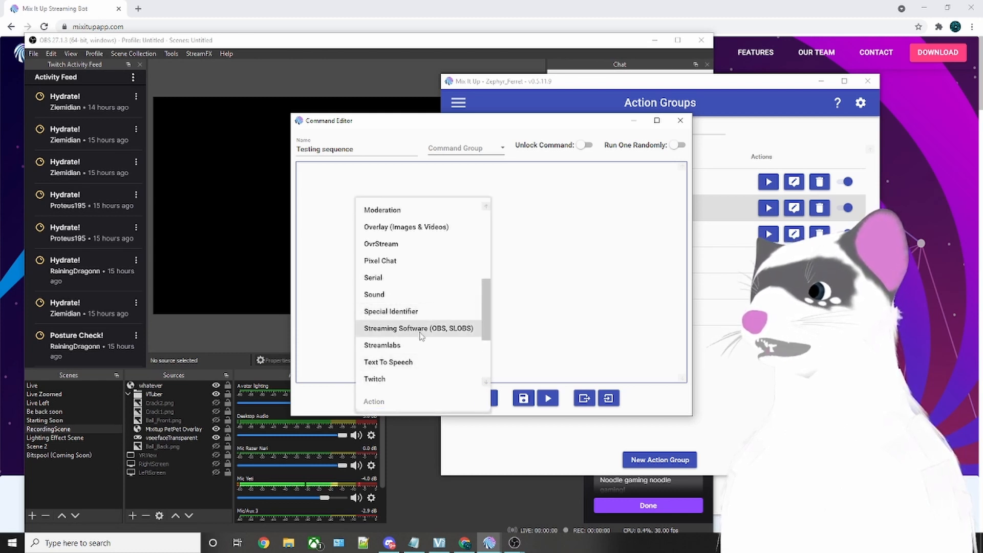
click(434, 332)
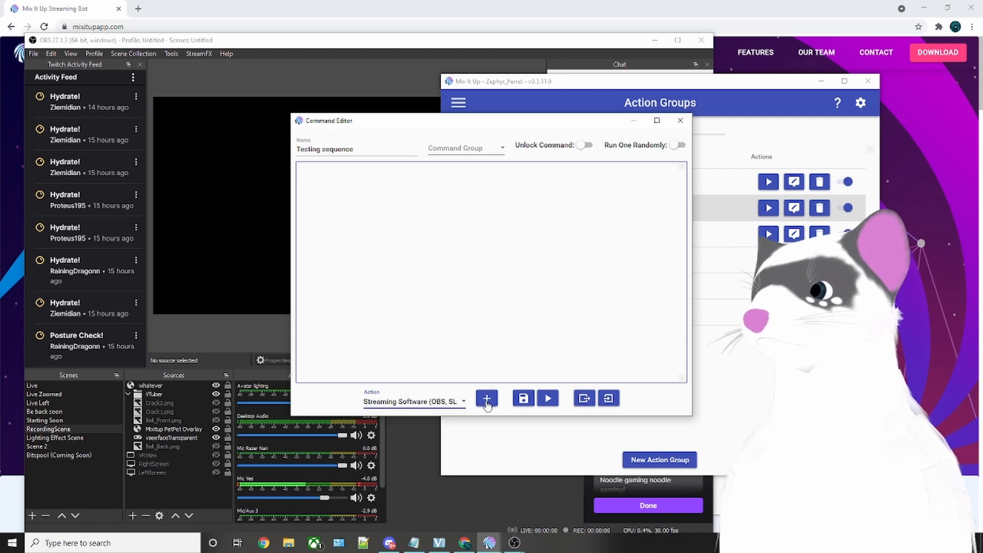
click(486, 398)
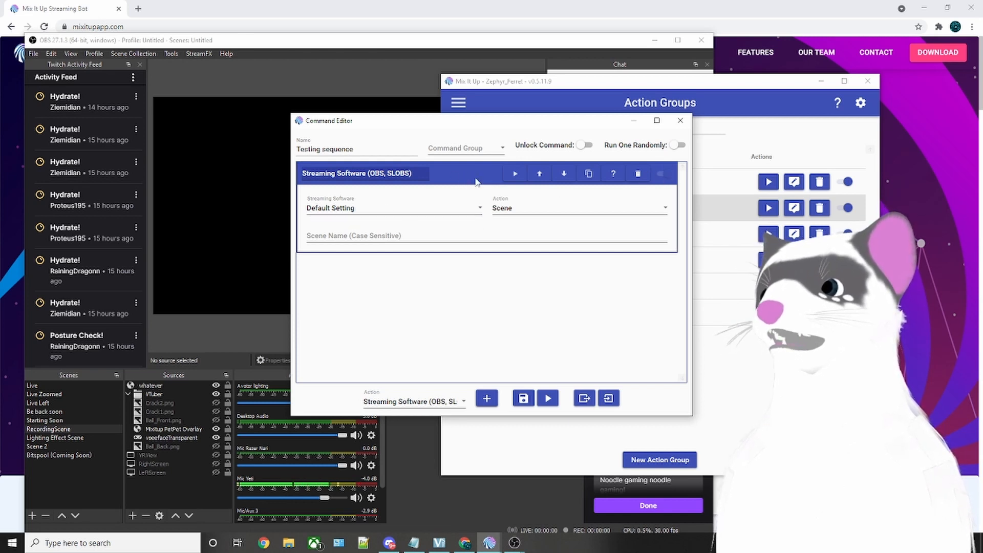
- Set the action's streaming software to OBS Studio and its action type to Source Visibility
click(376, 212)
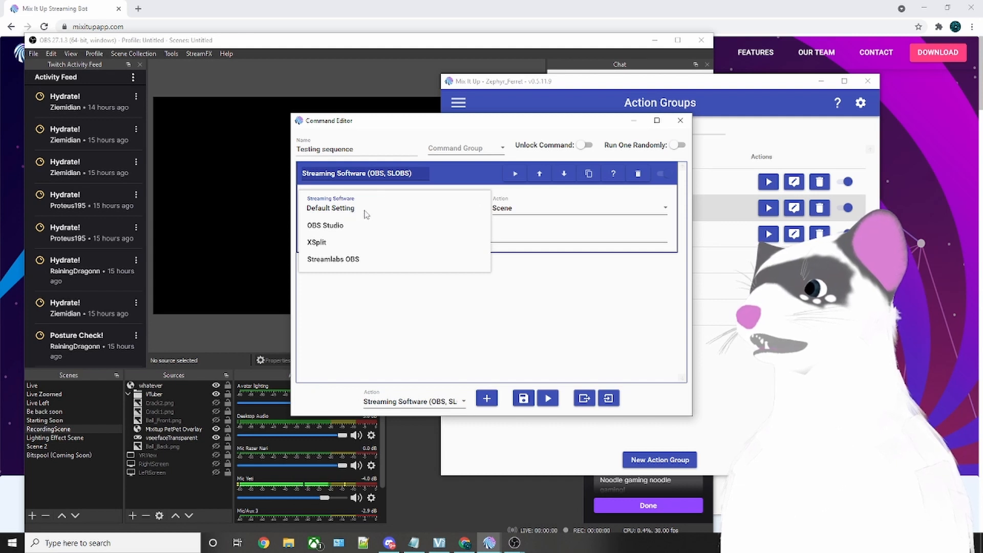
click(358, 225)
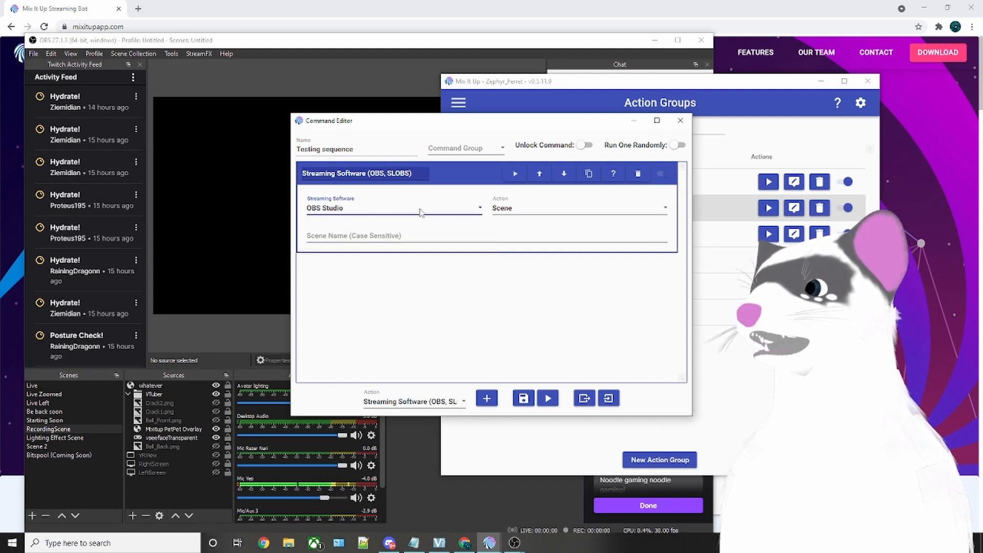
click(480, 210)
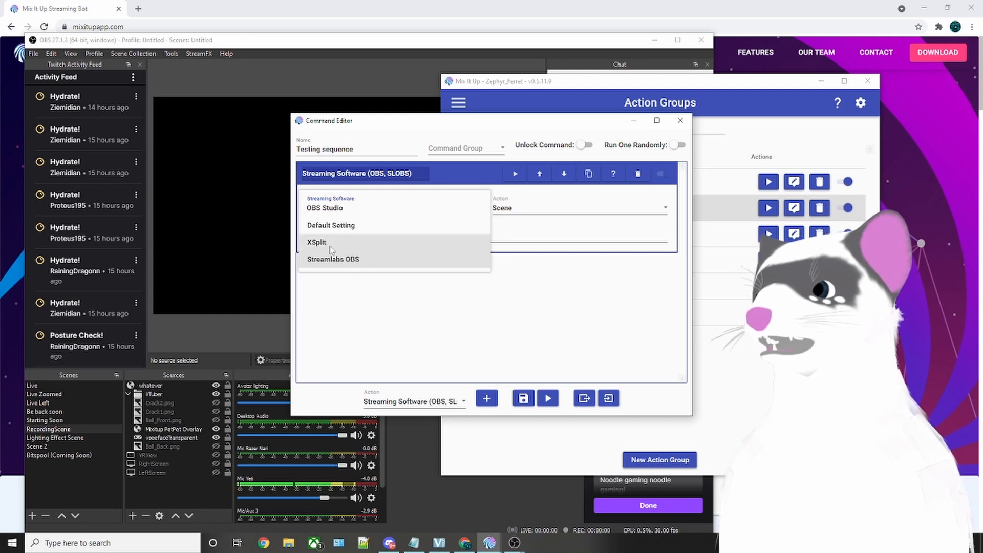
click(512, 358)
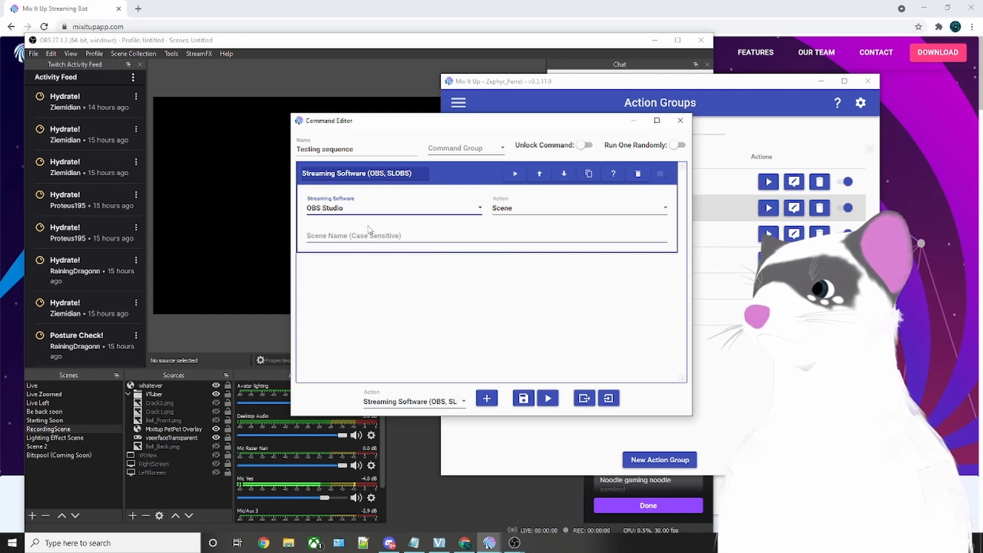
click(517, 210)
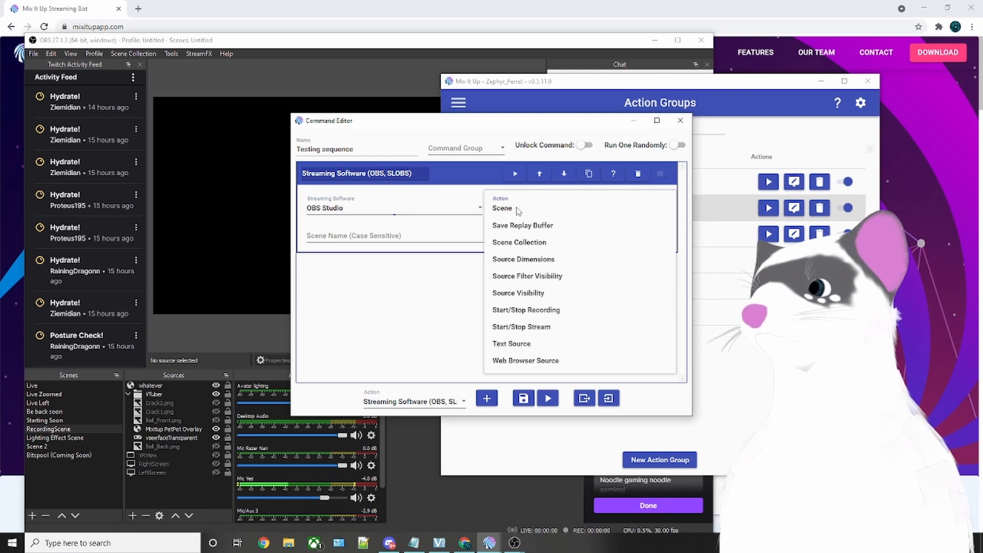
click(532, 297)
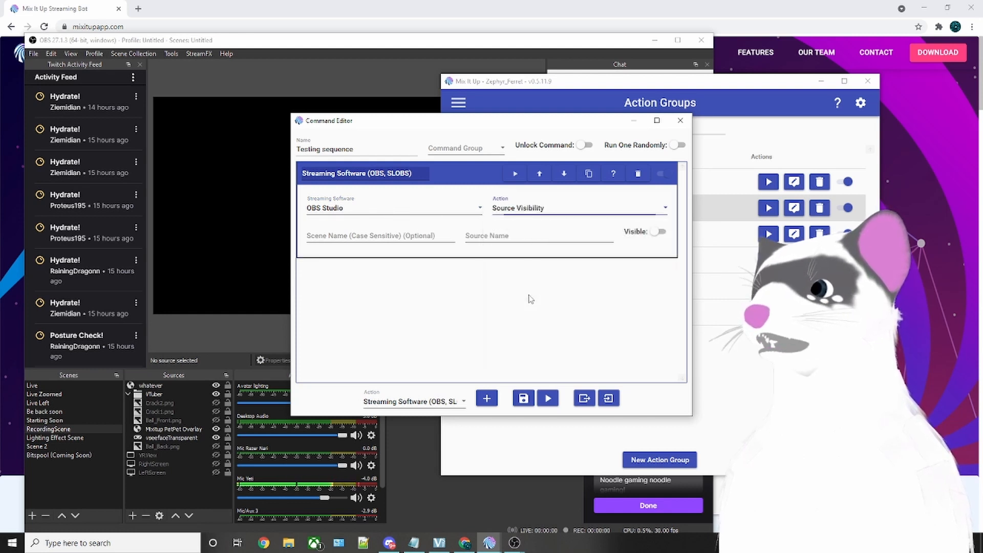
click(660, 232)
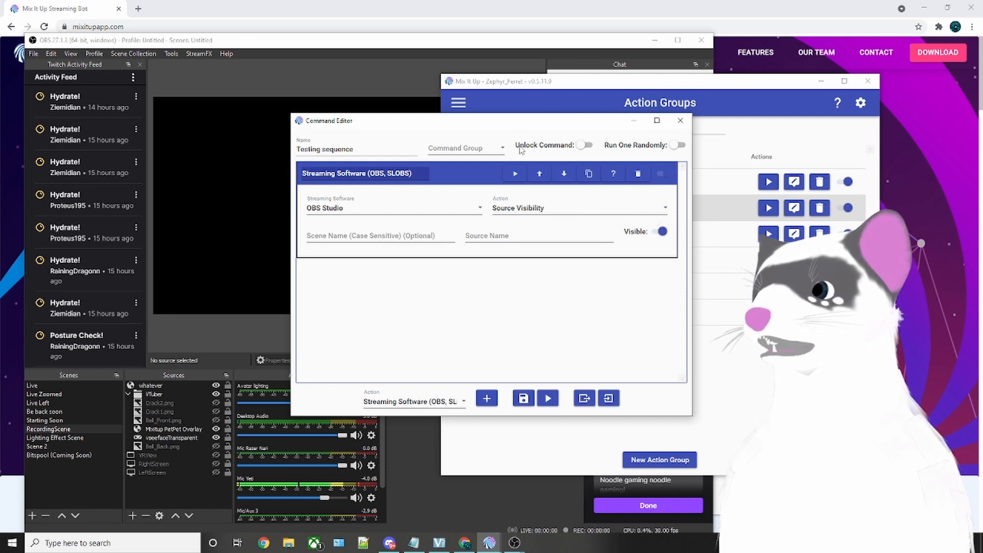
click(662, 232)
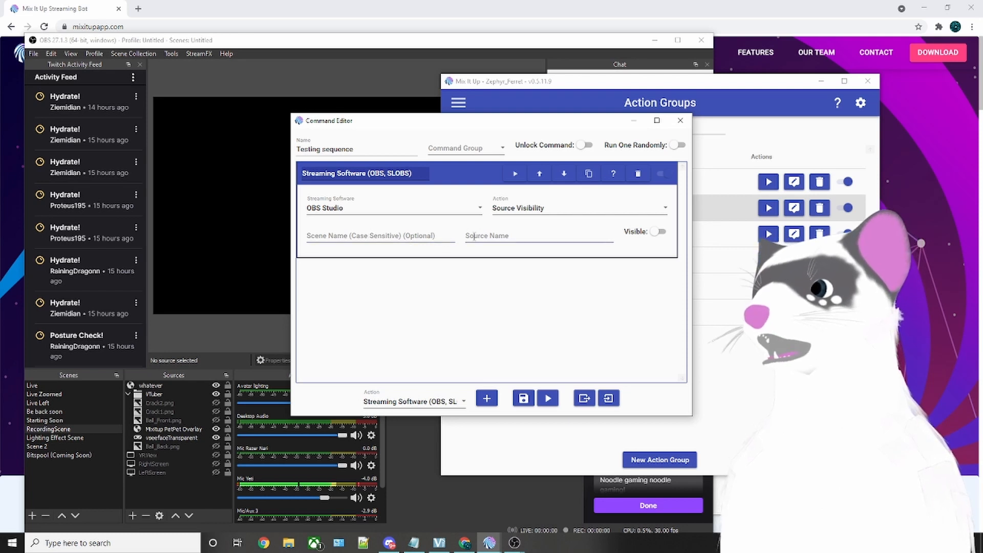
- Switch to OBS and turn on the visibility of the LeftScreen source
click(418, 234)
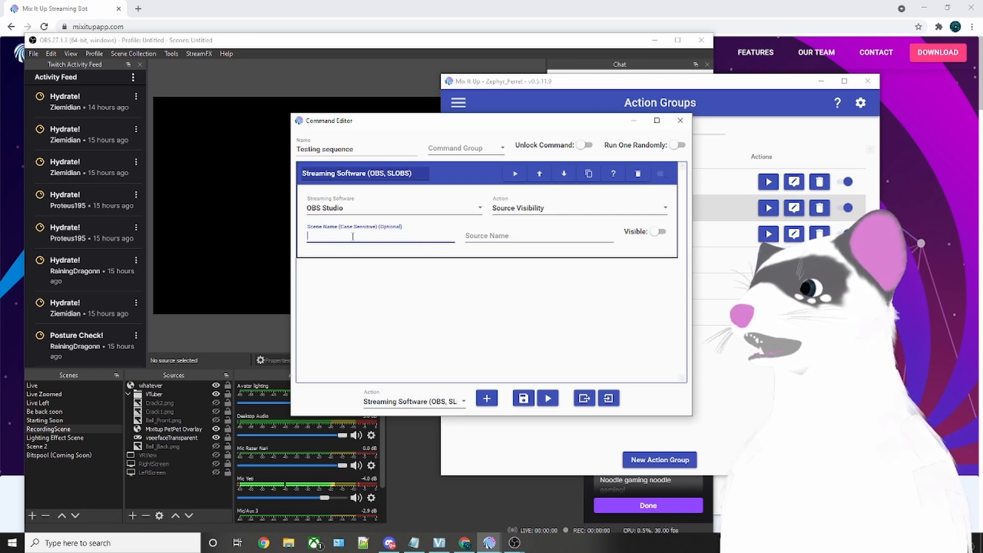
click(490, 237)
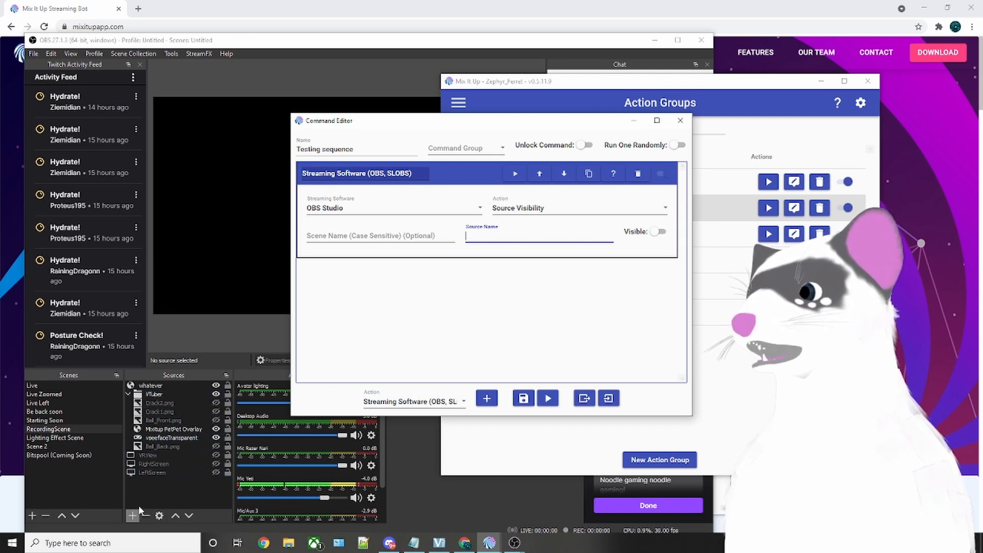
click(160, 488)
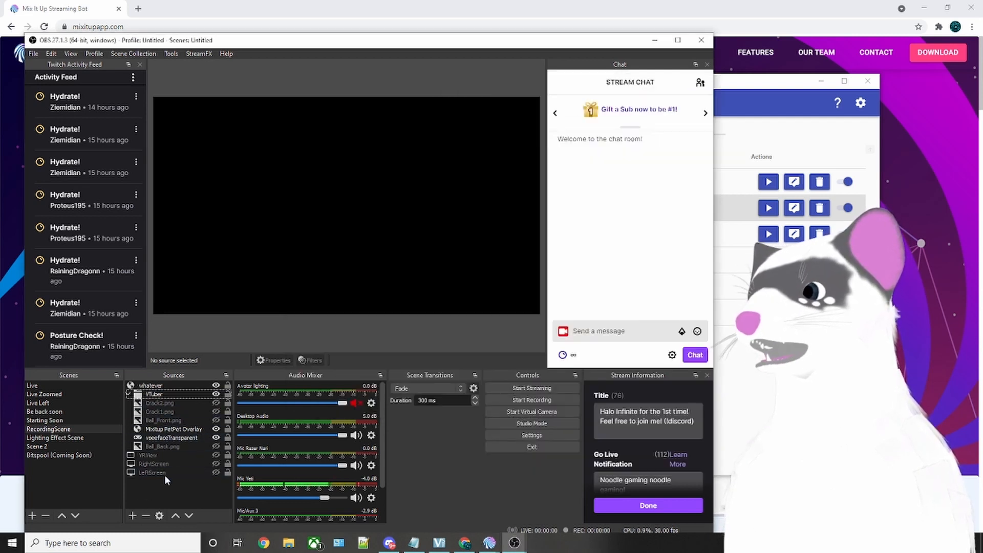
click(133, 516)
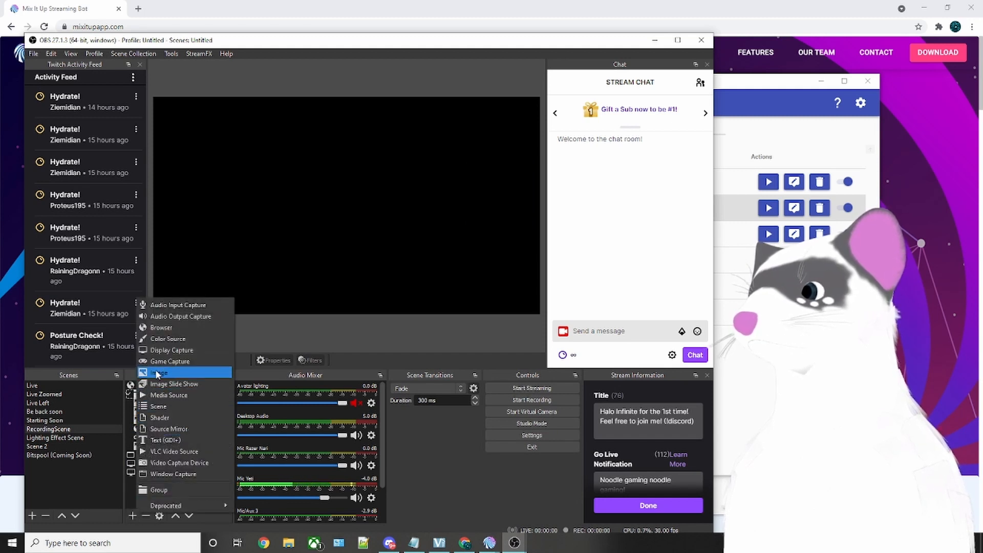
click(129, 502)
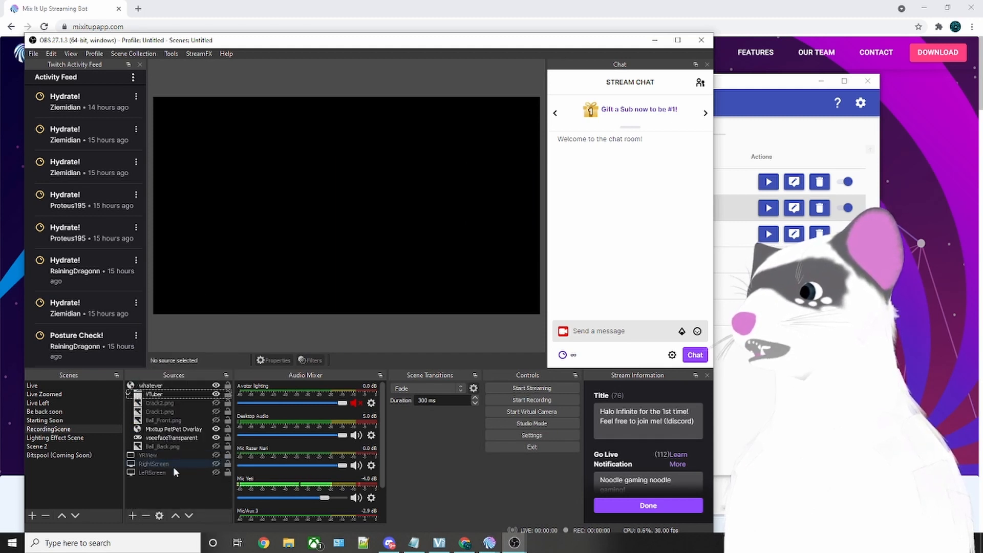
click(216, 472)
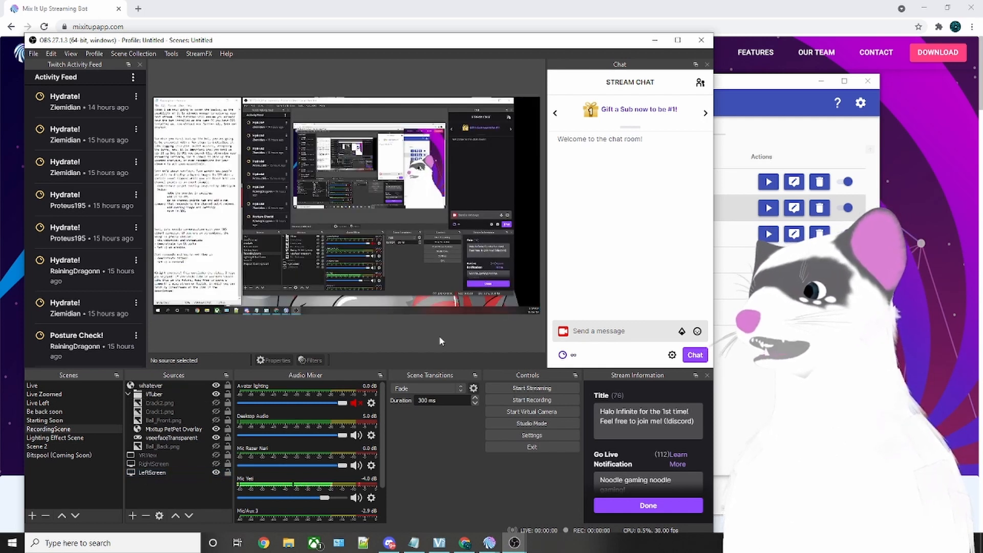
- Back in the command editor, set the Source Visibility action's source name to LeftScreen and test the command
click(488, 542)
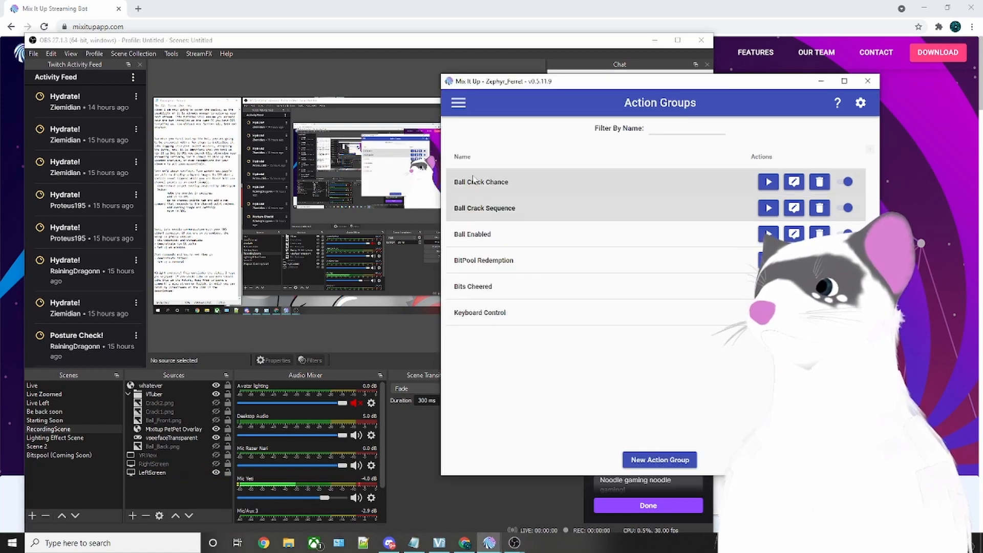
mouse_move(489, 541)
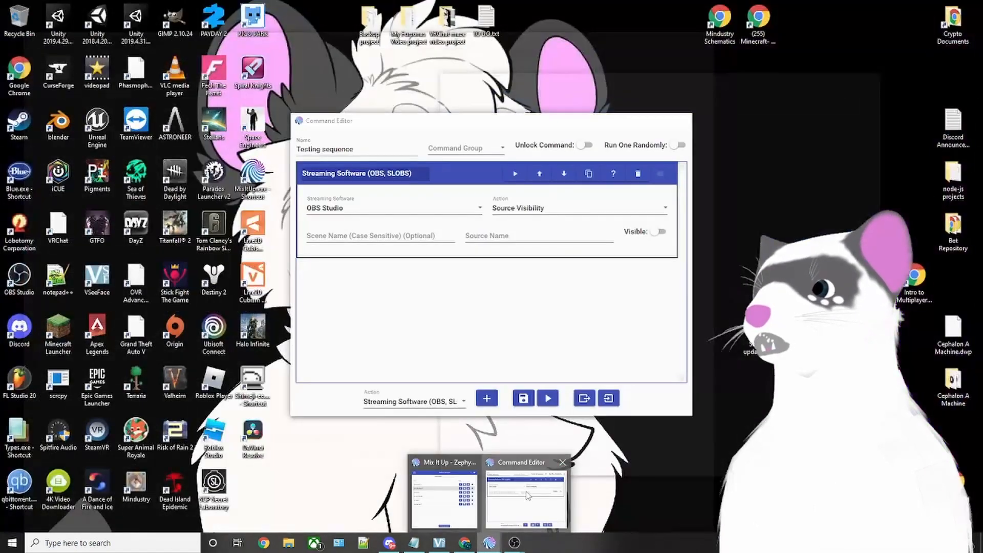
click(532, 493)
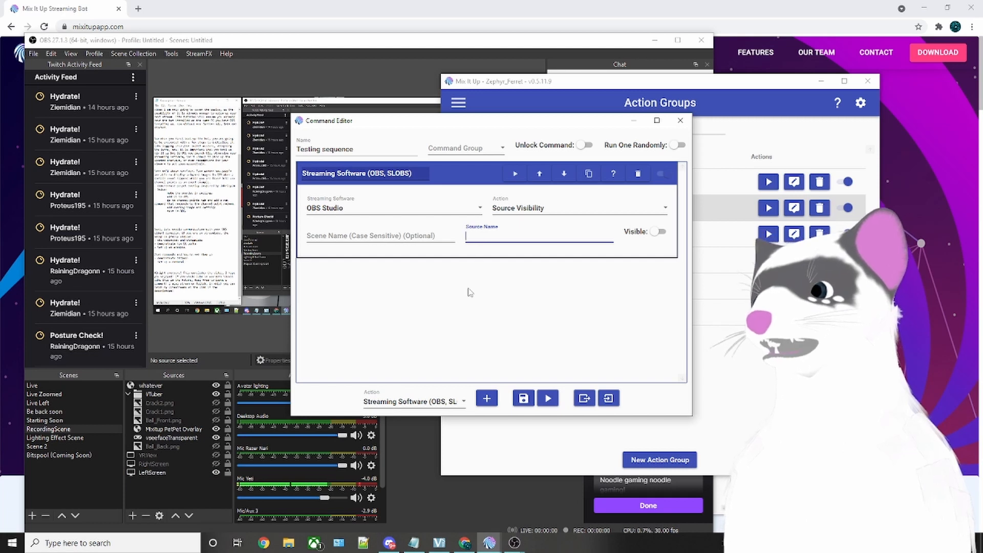
text(eft)
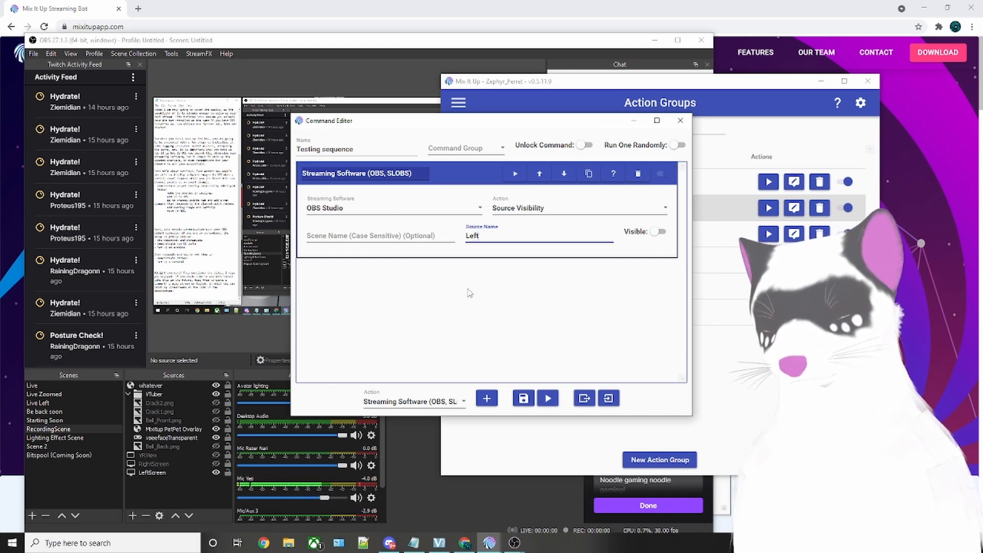
text(Screen)
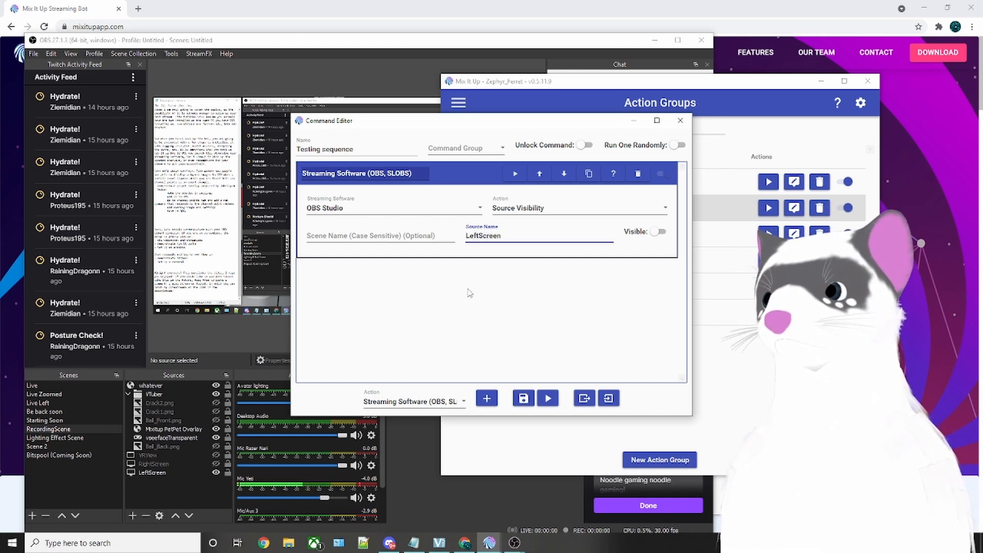
drag(514, 122, 633, 121)
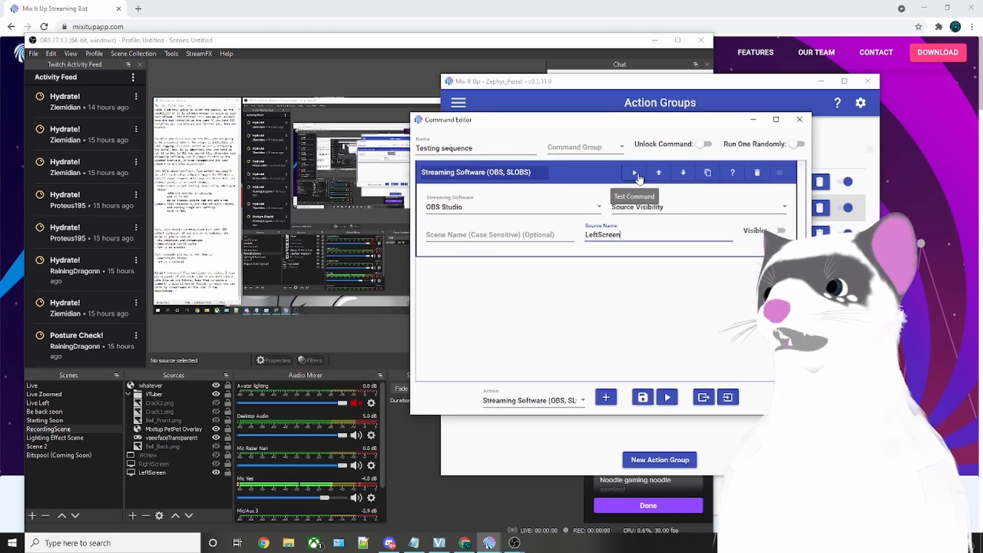
click(635, 173)
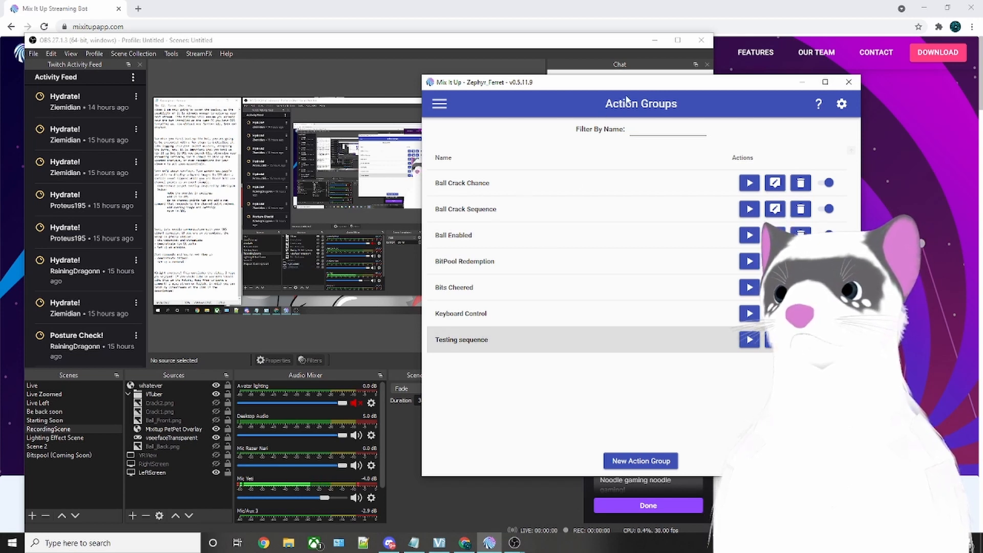
- Reopen the Testing sequence command for editing and change the action's source name to RightScreen
drag(654, 83, 618, 85)
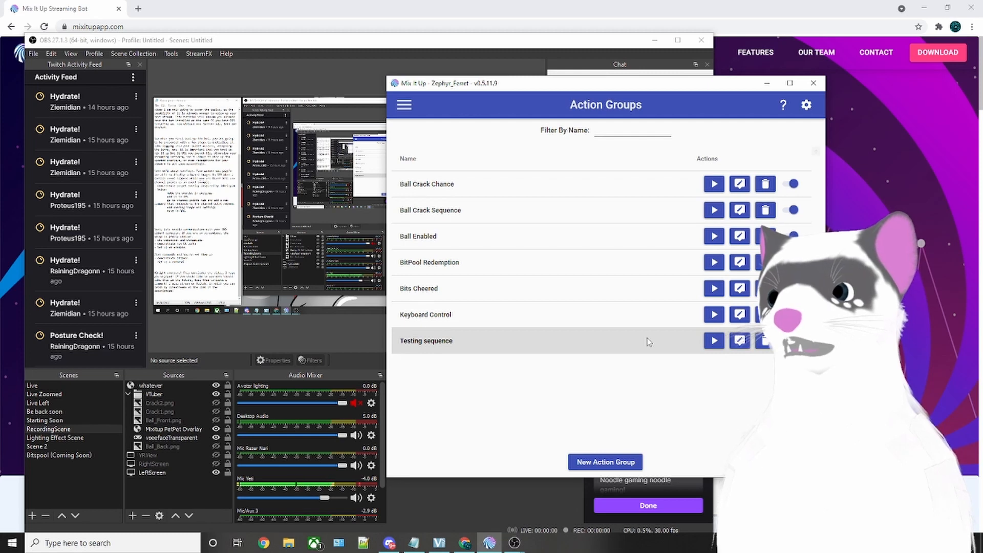
click(741, 341)
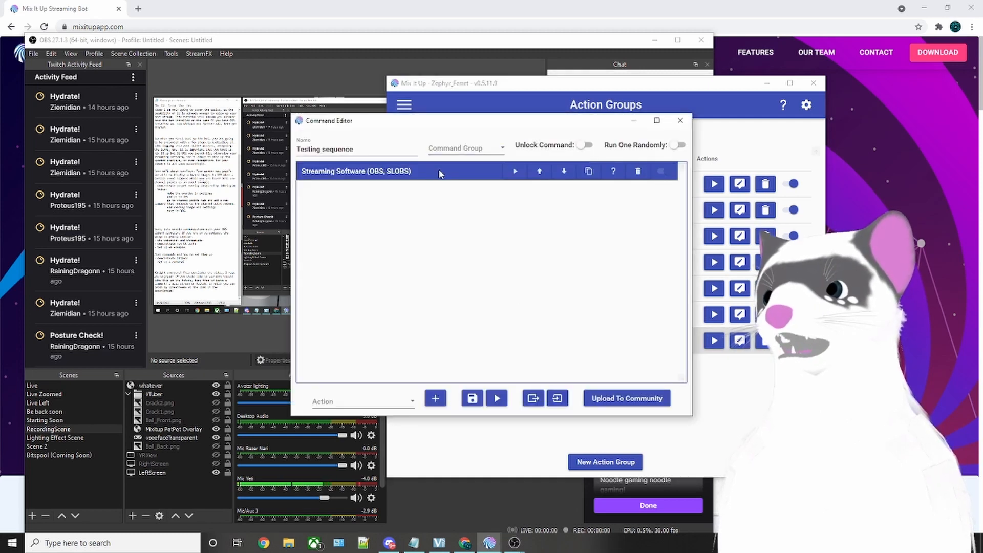
click(491, 172)
drag(502, 237, 446, 237)
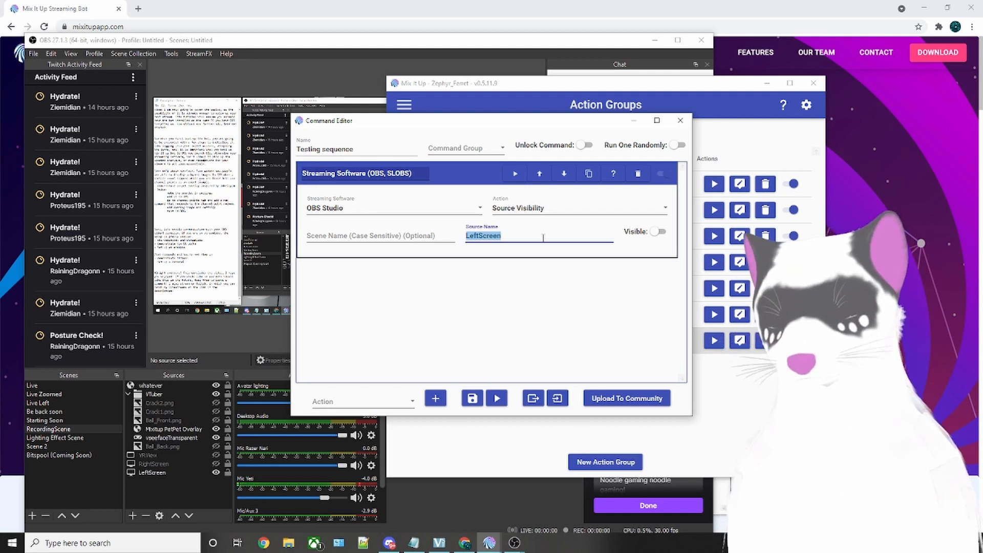
text(Righ)
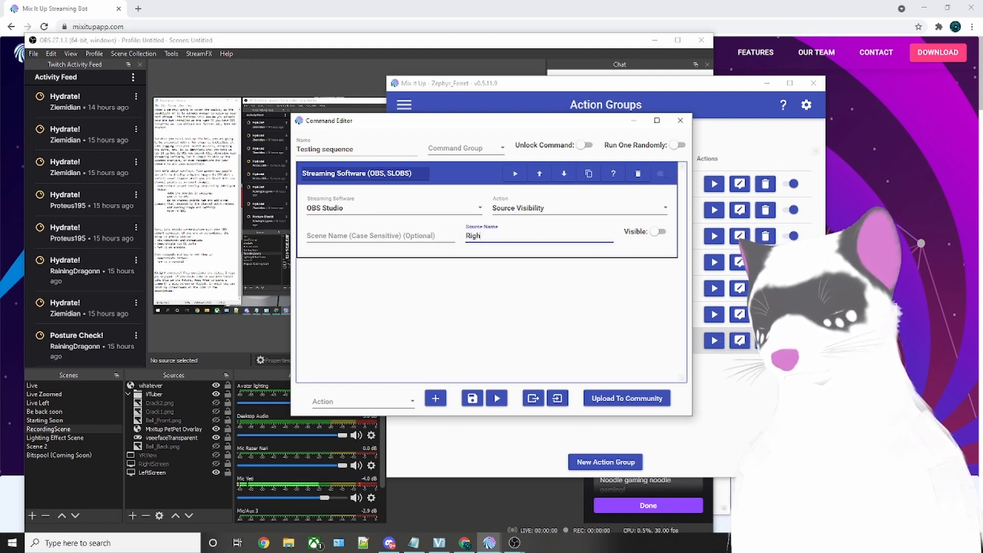
text(t)
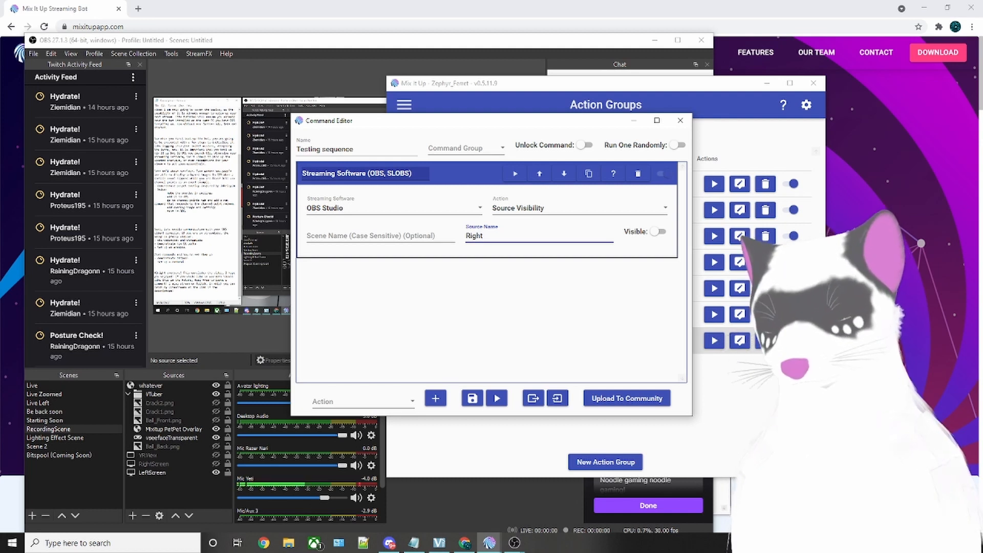
text(Screen)
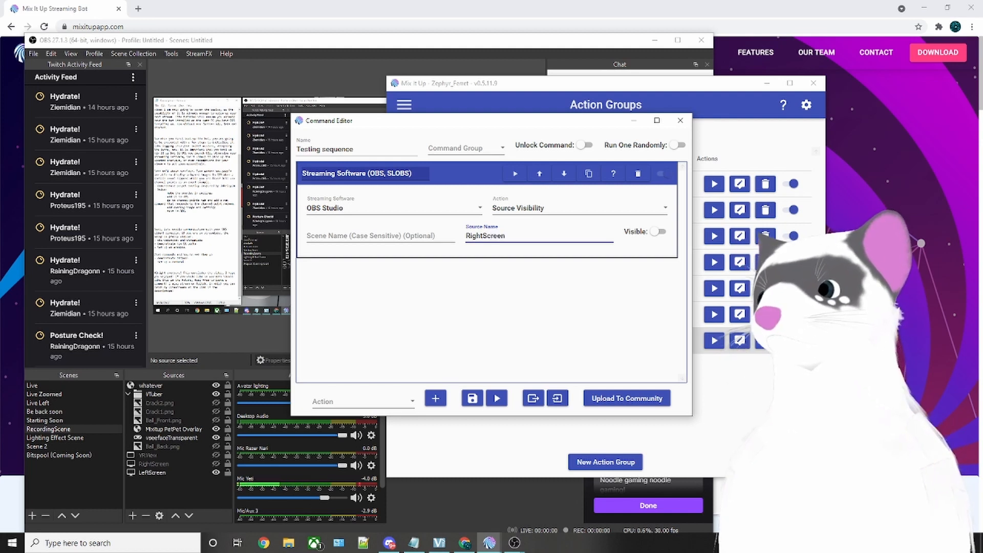
- Save the command and run the Testing sequence action group
click(530, 321)
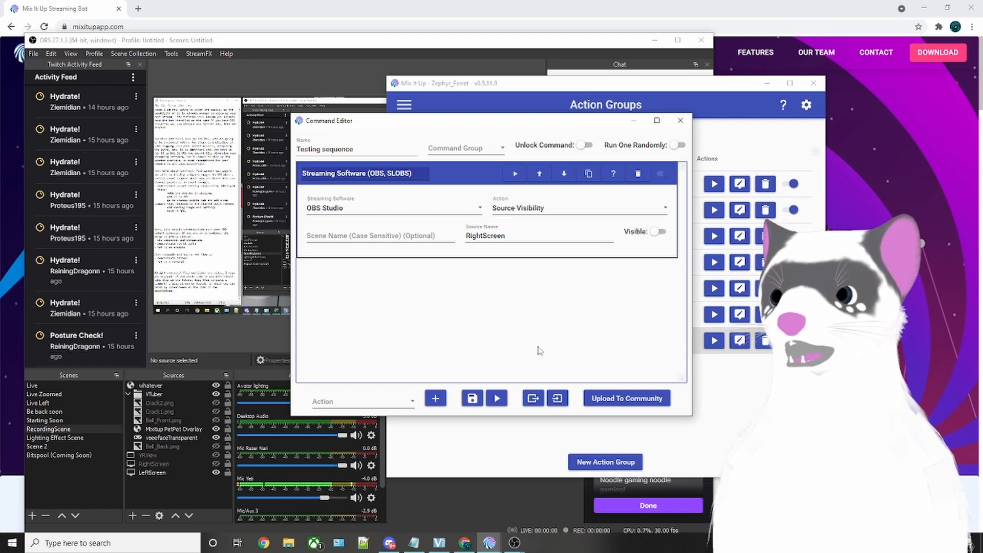
click(471, 400)
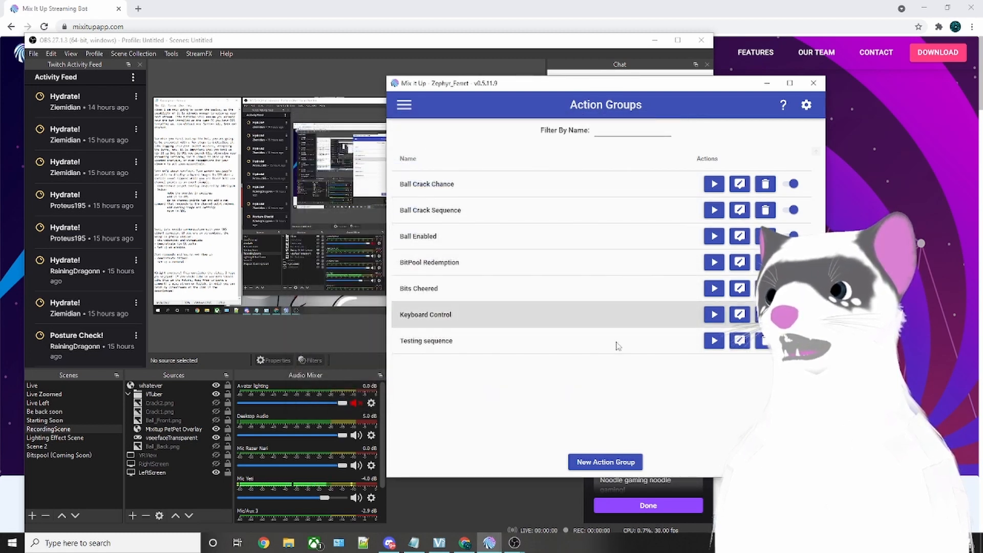
click(714, 341)
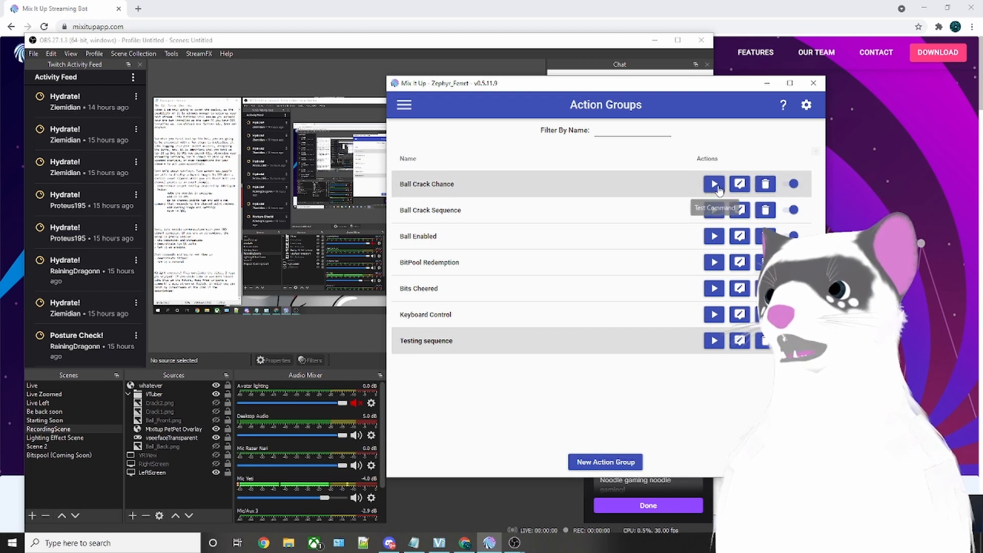
- Open the Ball Enabled action group and inspect its BallEnabled special identifier and Ball_Front.png and Ball_Back.png visibility actions
click(740, 236)
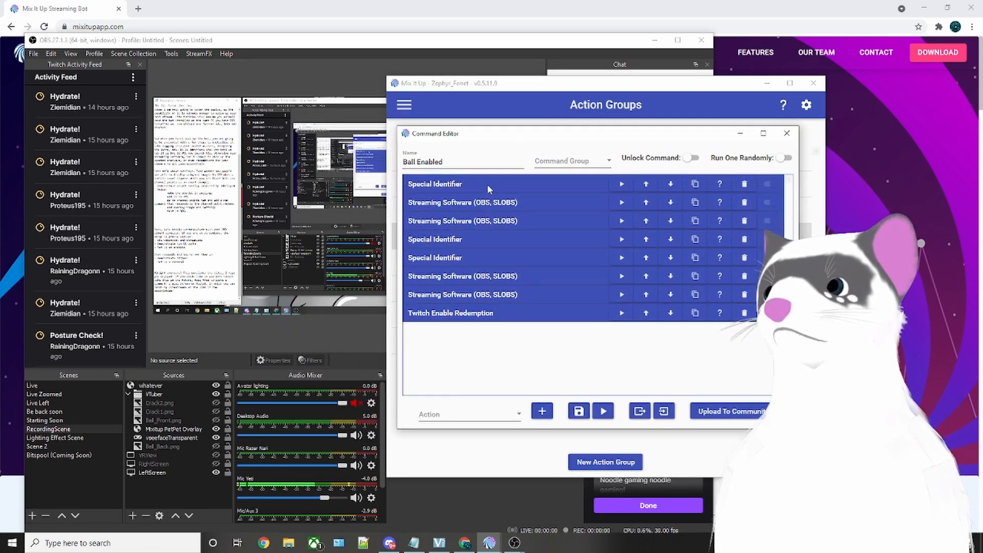
click(487, 184)
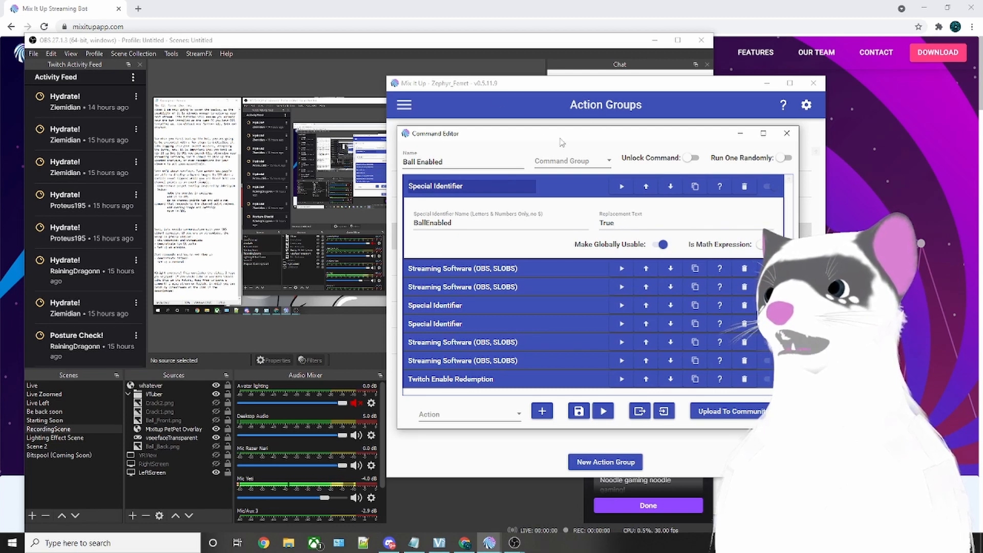
mouse_move(566, 139)
mouse_down()
mouse_move(603, 136)
mouse_move(566, 135)
mouse_up()
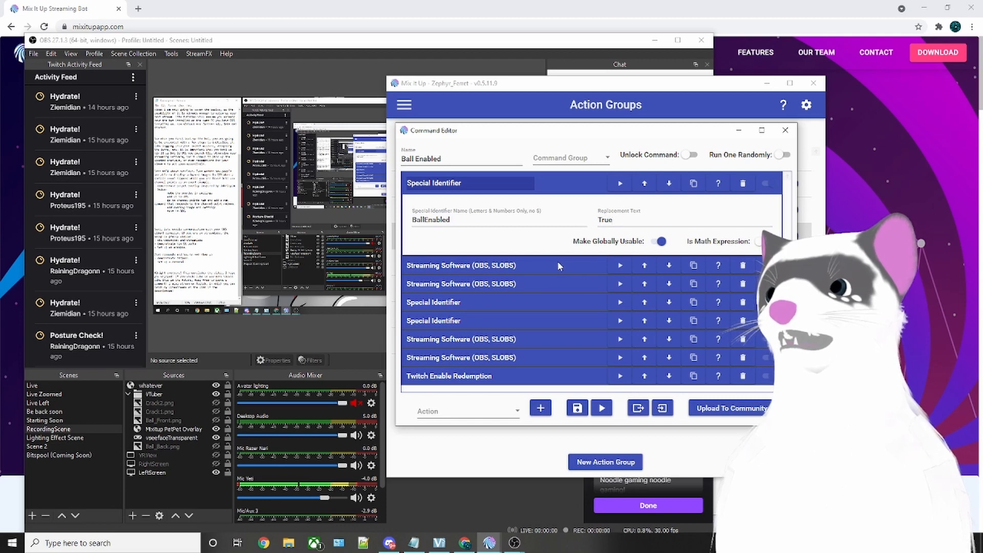
click(520, 266)
scroll(542, 281, down, 3)
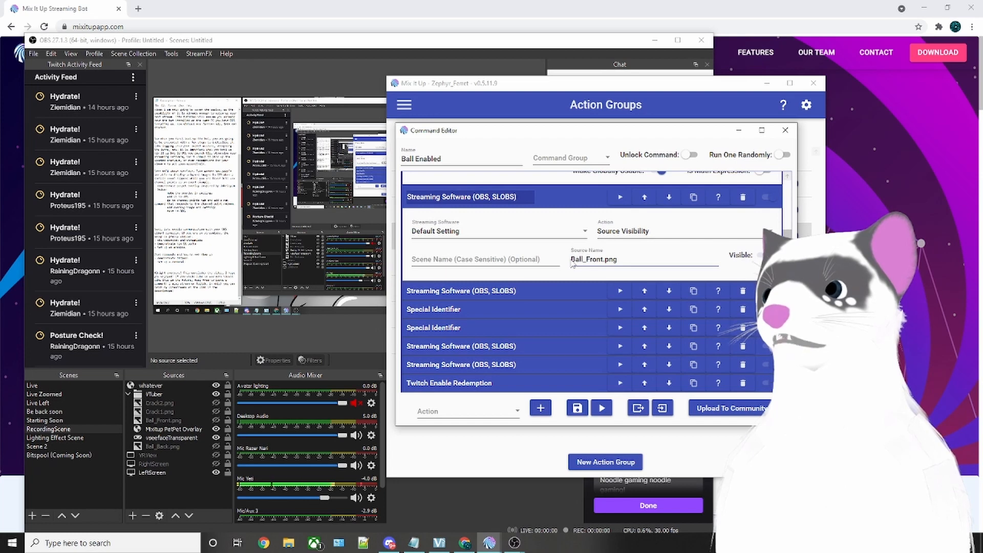
click(572, 263)
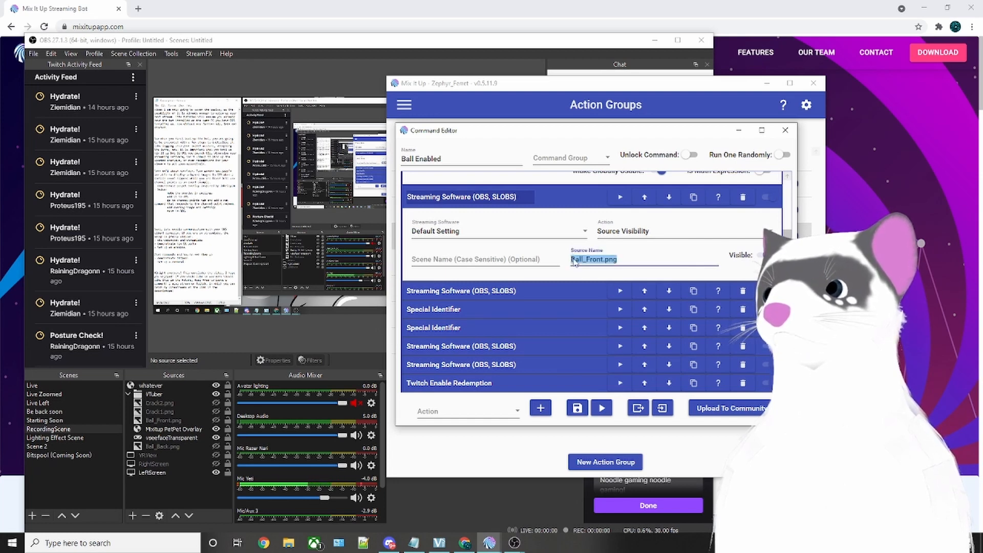
click(570, 205)
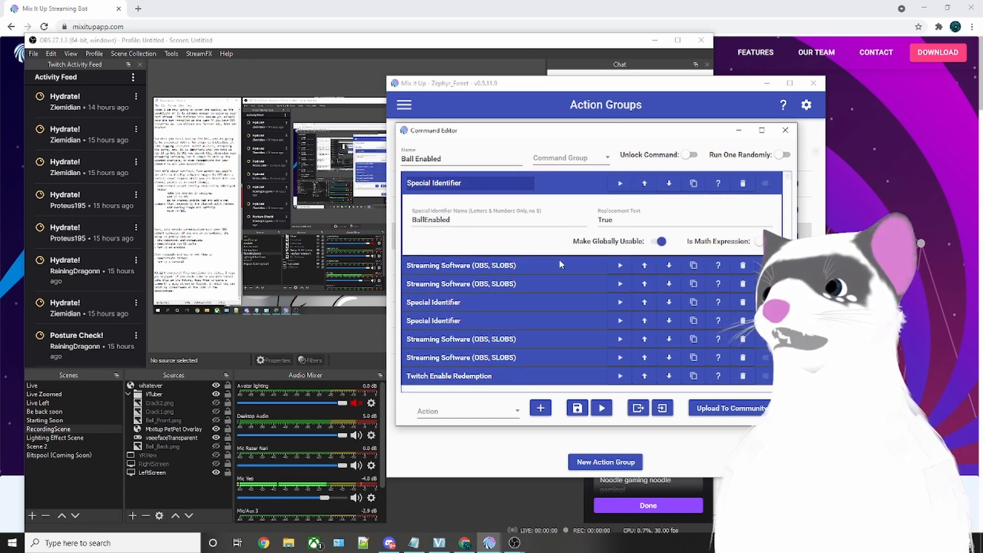
click(558, 285)
click(572, 278)
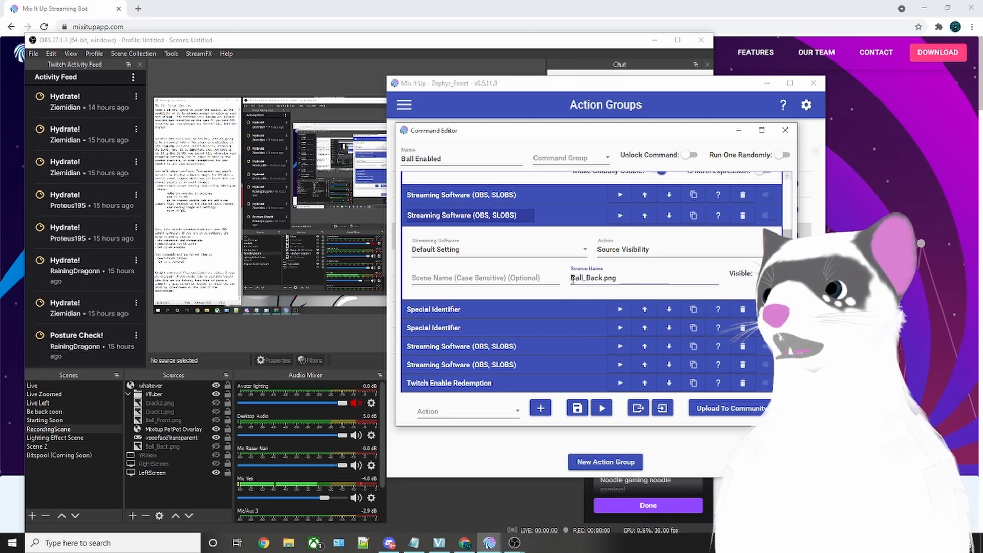
double_click(572, 278)
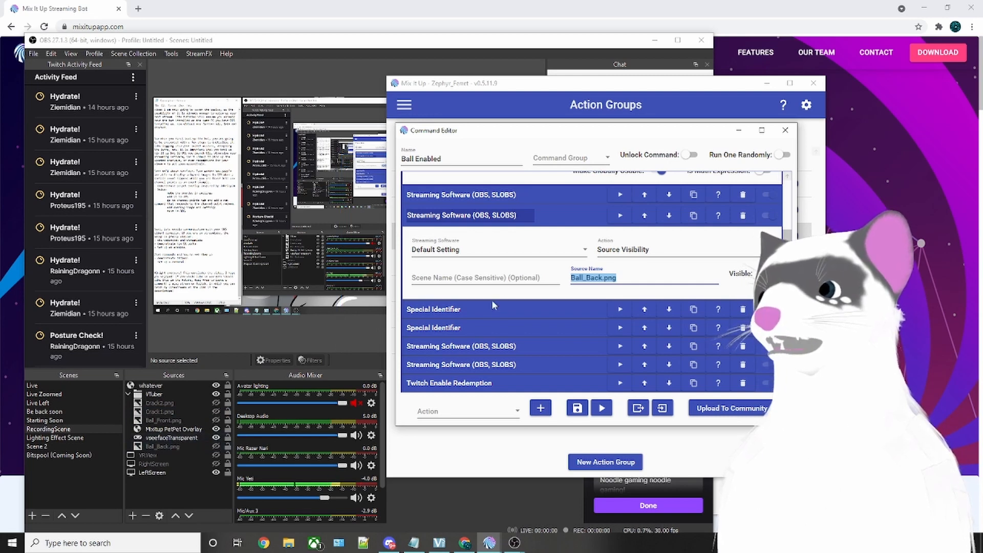
click(502, 309)
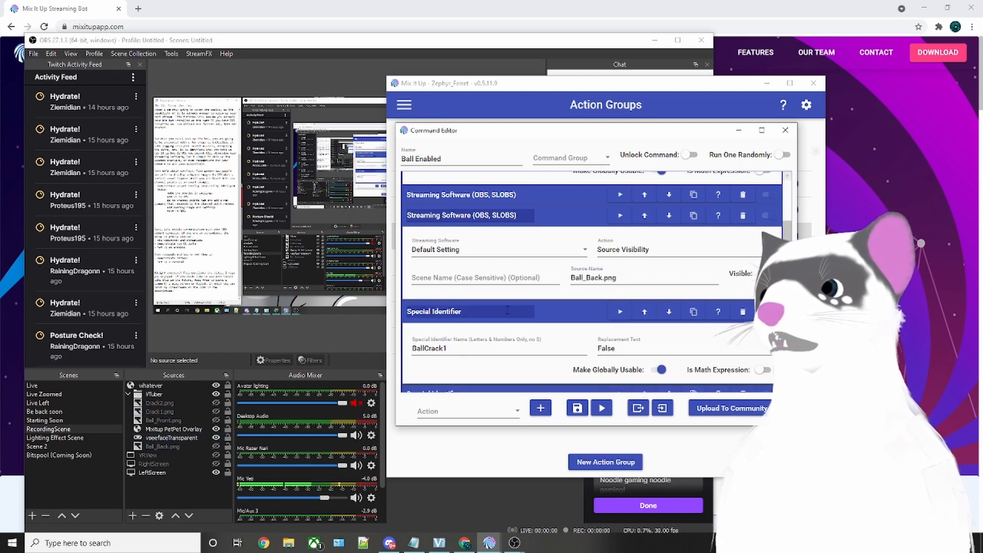
- Inspect the Ball Enabled group's BallCrack identifiers, Crack1.png and Crack2.png visibility actions, and its Twitch Enable Redemption action
scroll(537, 272, down, 3)
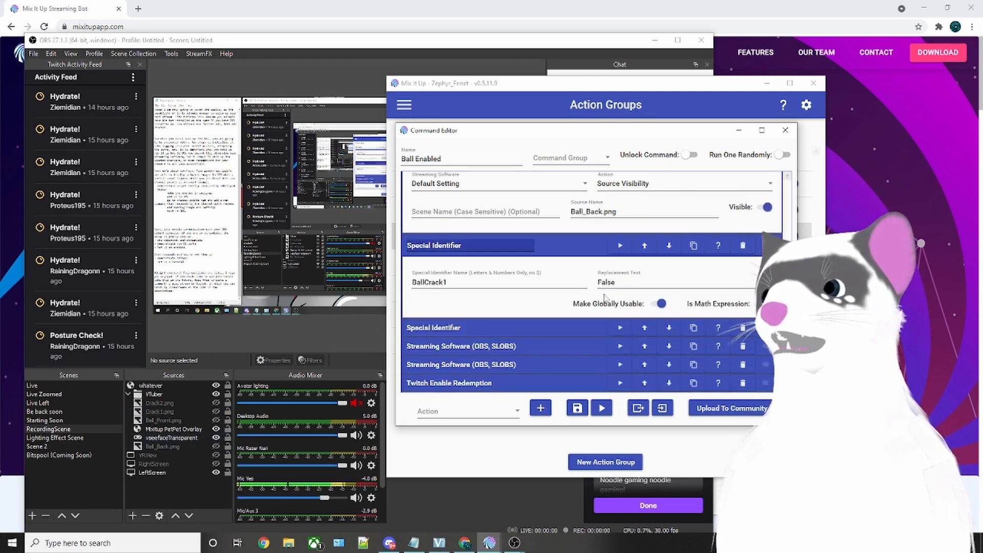
click(559, 330)
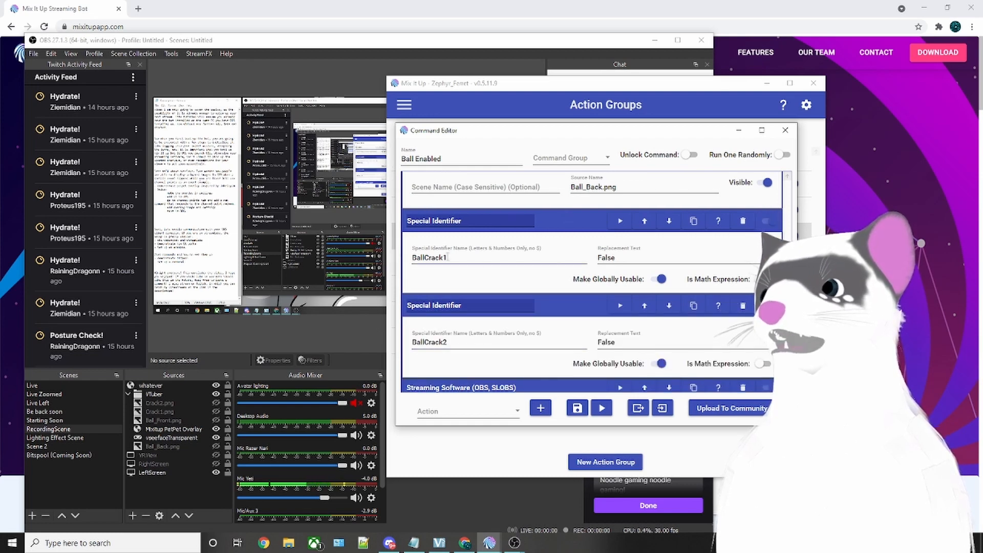
drag(450, 257, 404, 260)
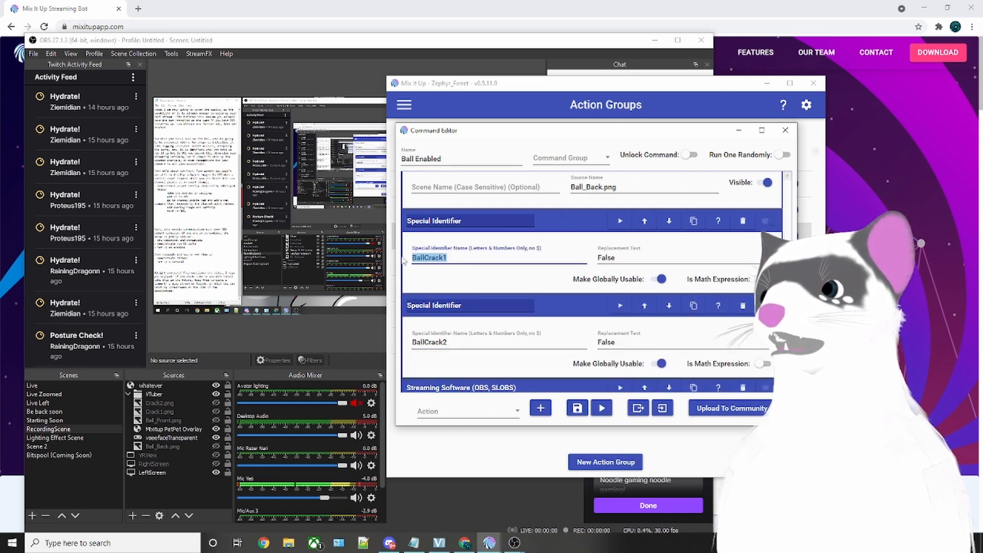
drag(470, 342, 404, 348)
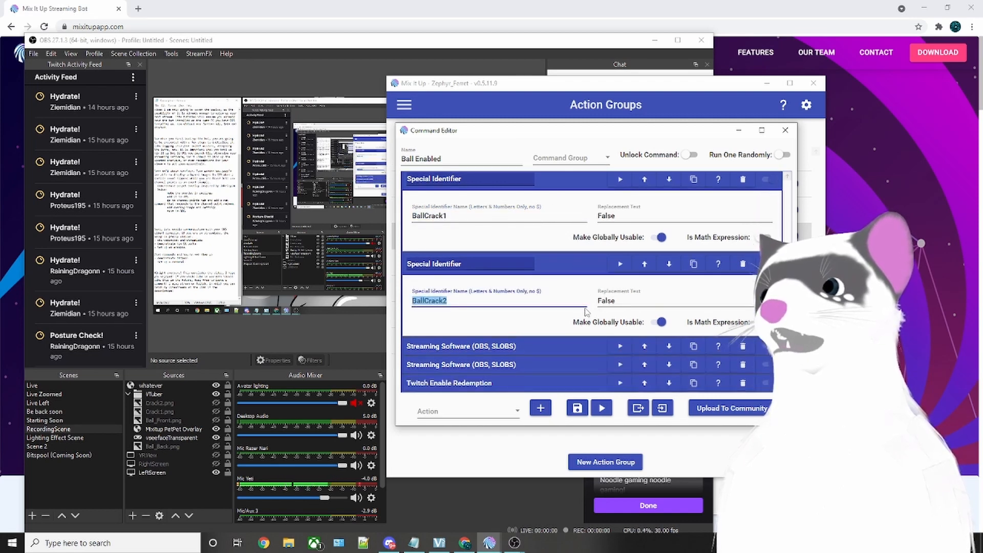
scroll(587, 312, down, 1)
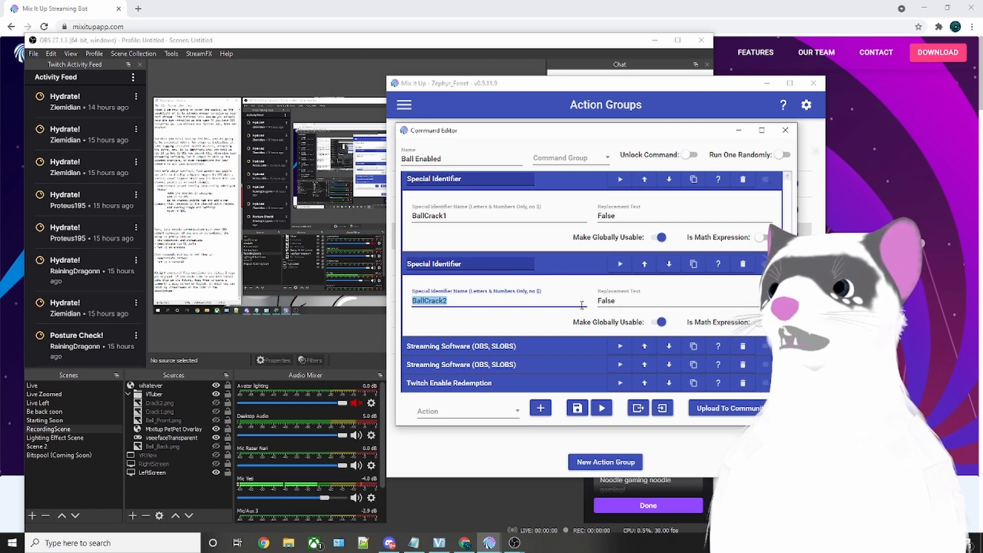
click(562, 269)
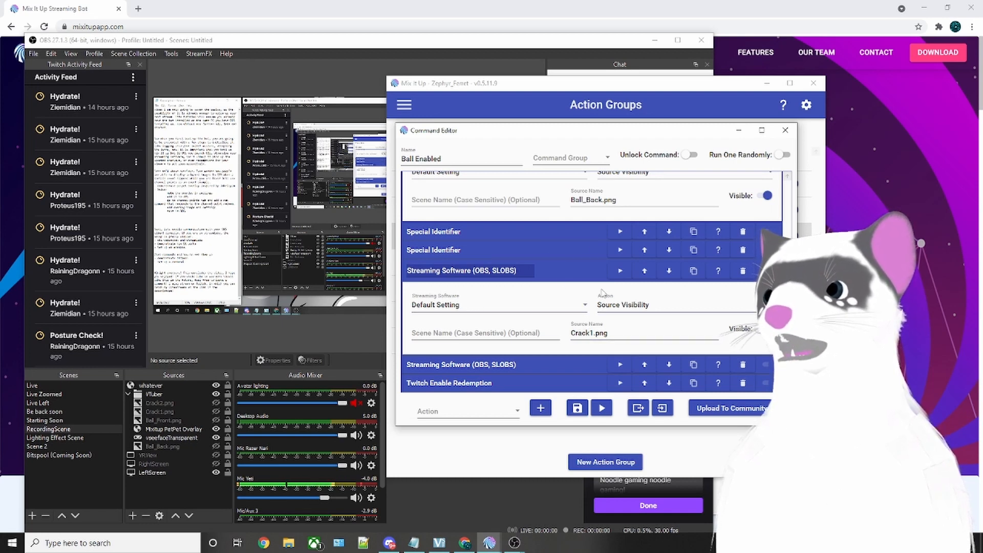
scroll(624, 342, down, 3)
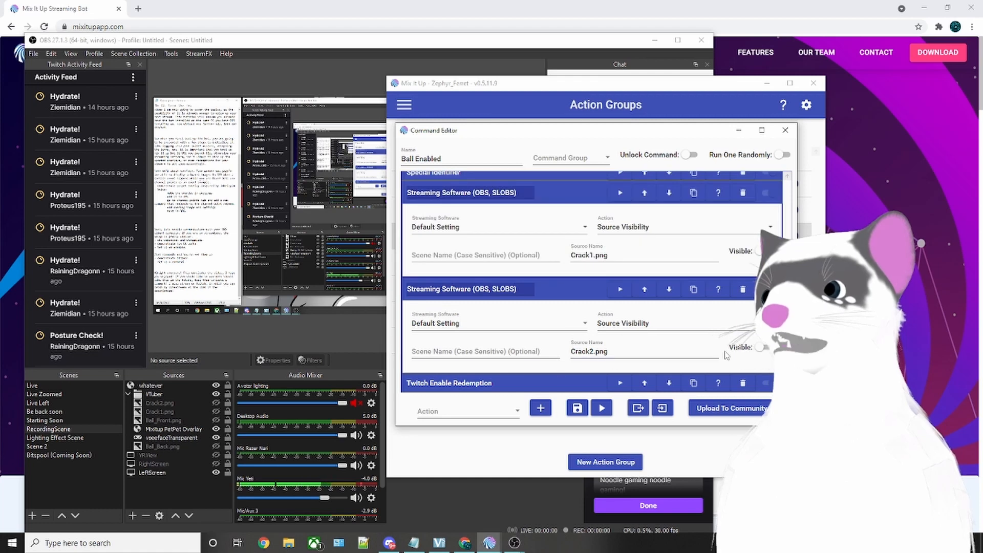
click(587, 292)
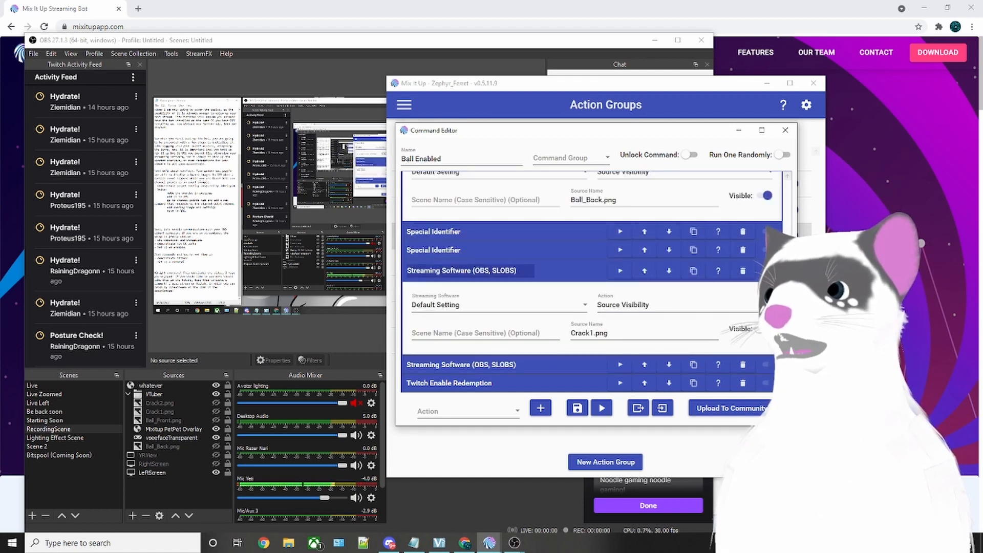
click(585, 277)
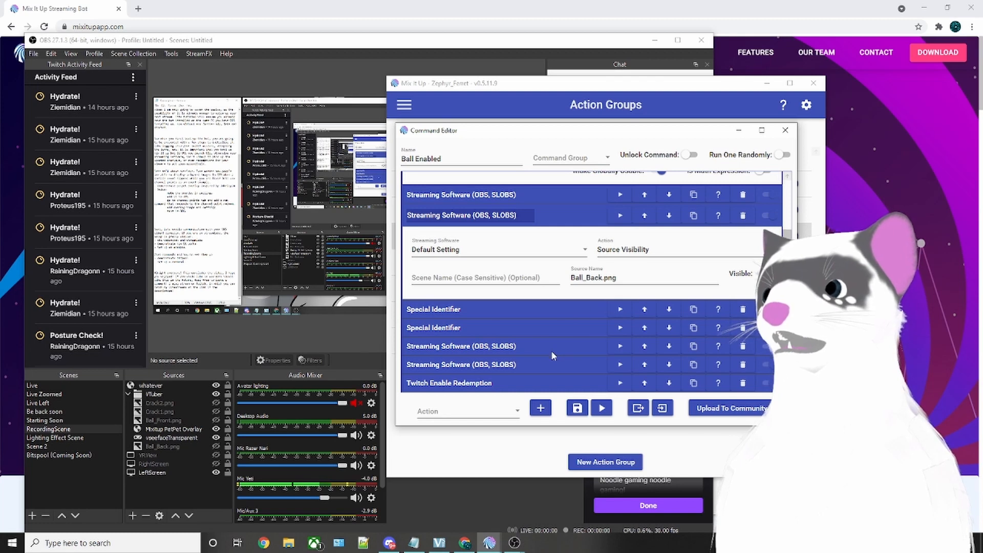
click(552, 387)
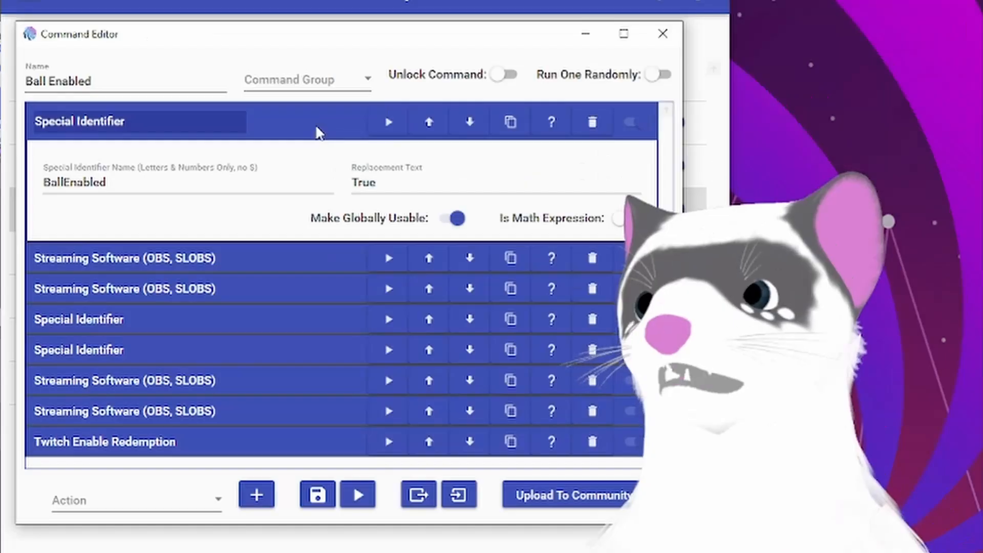
- Open the Ball Crack Chance action group and inspect its conditional checking $BallEnabled that runs the Ball Crack Sequence command
click(577, 191)
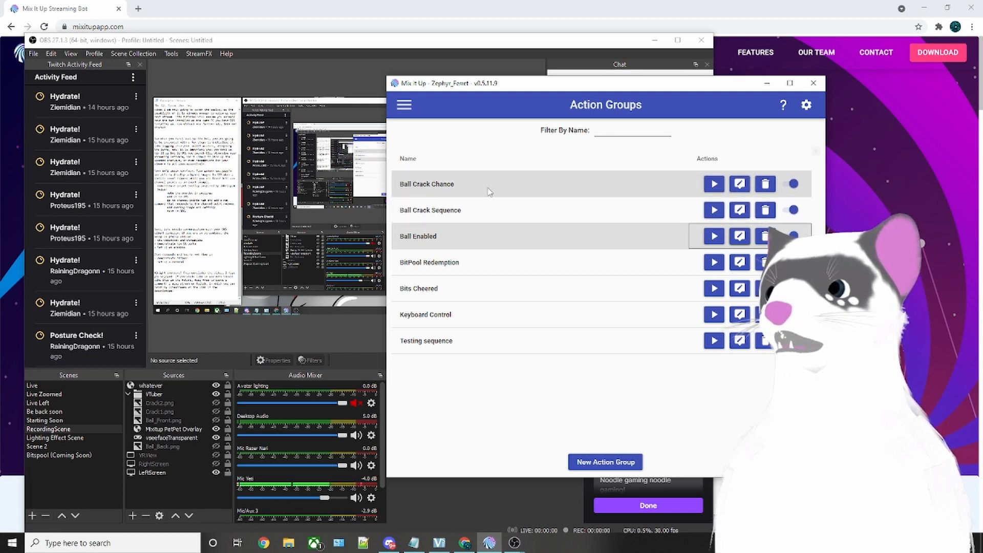
click(739, 184)
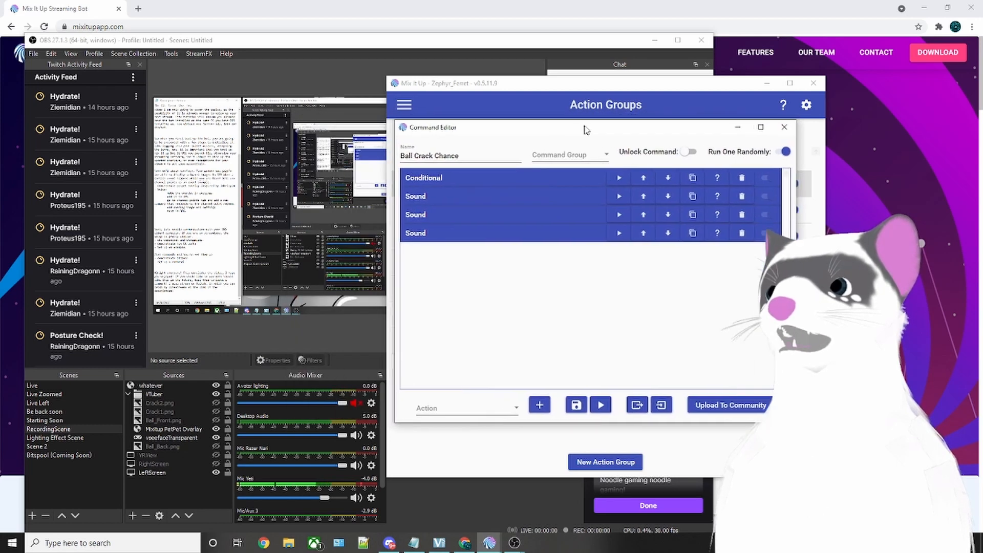
drag(586, 129, 676, 144)
click(593, 194)
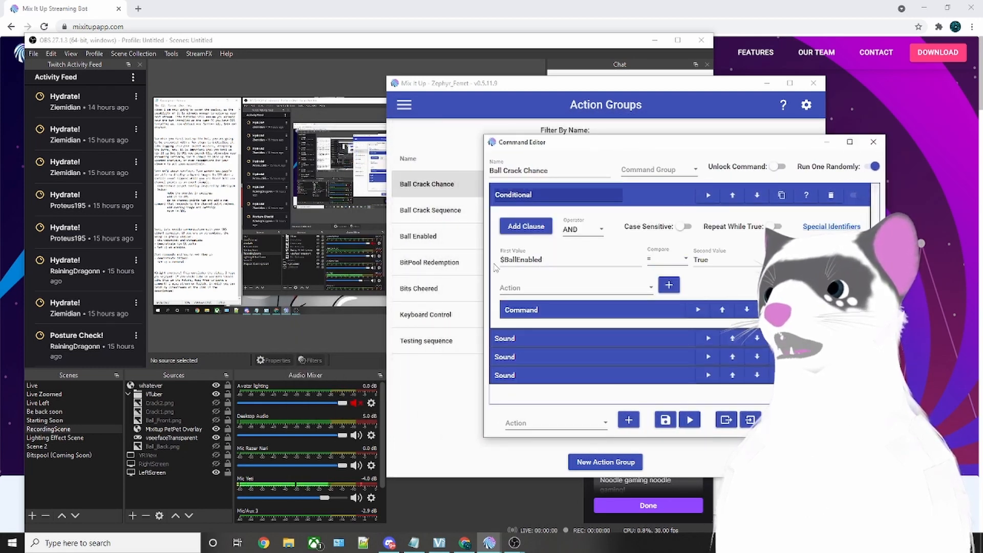
drag(499, 259, 568, 260)
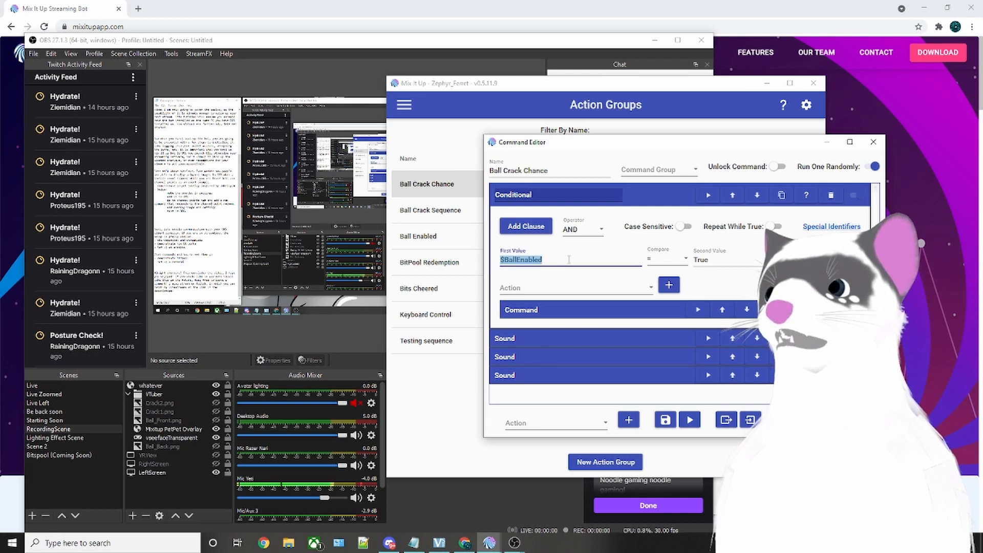
click(728, 259)
click(615, 310)
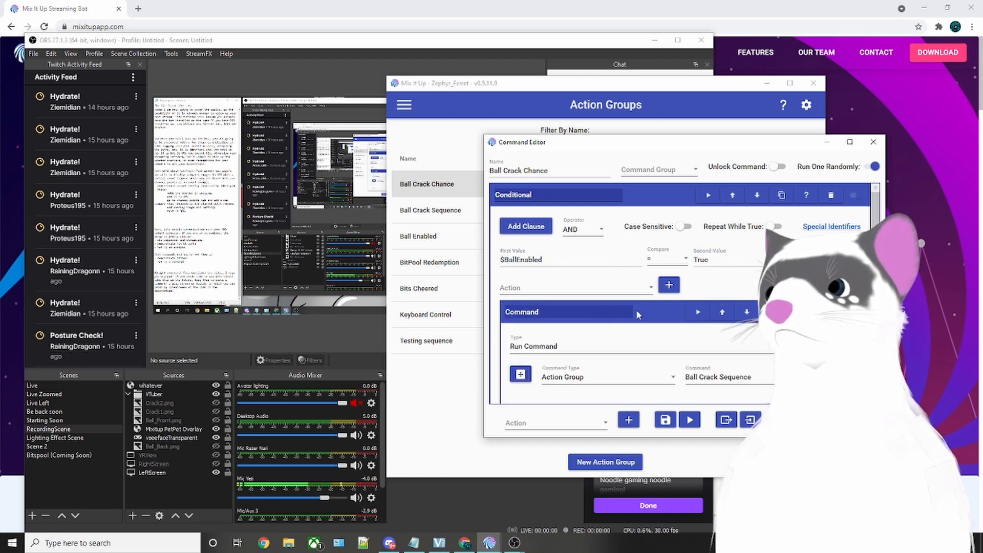
scroll(638, 314, down, 2)
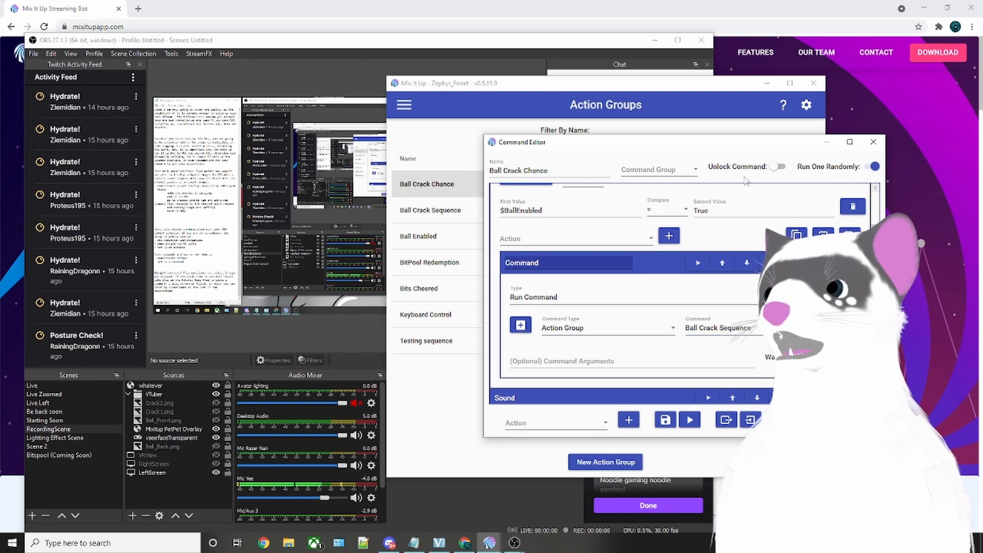
drag(731, 147, 777, 146)
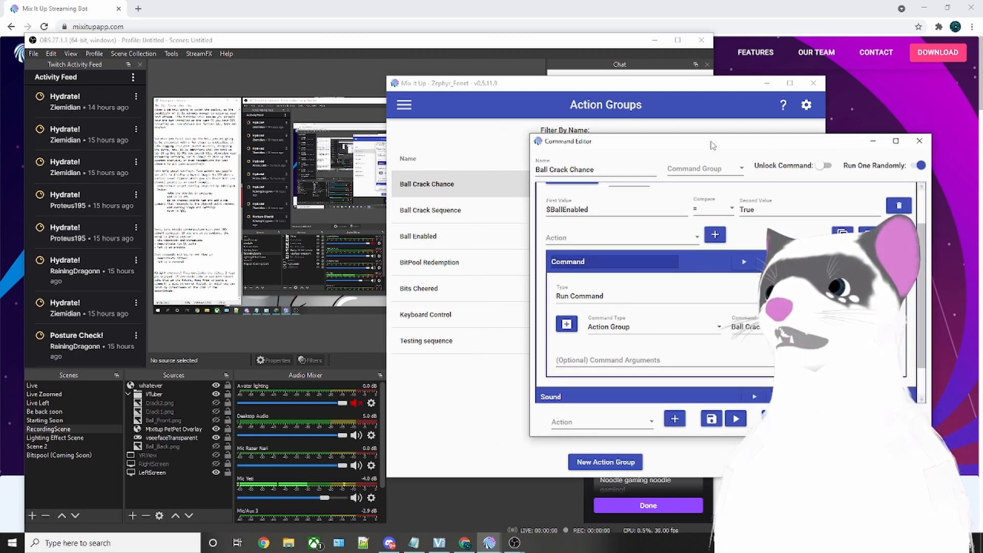
drag(712, 142, 597, 129)
scroll(663, 242, up, 2)
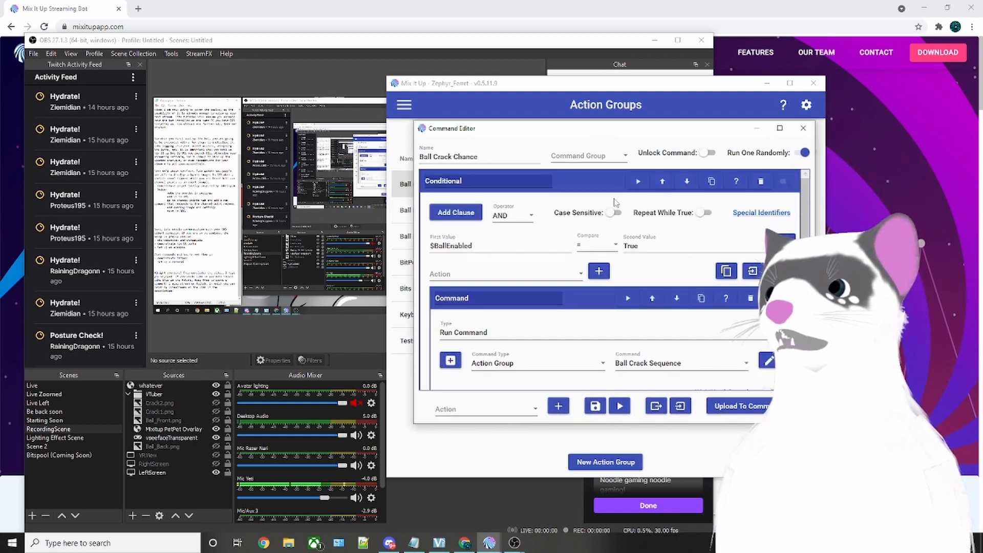
click(588, 185)
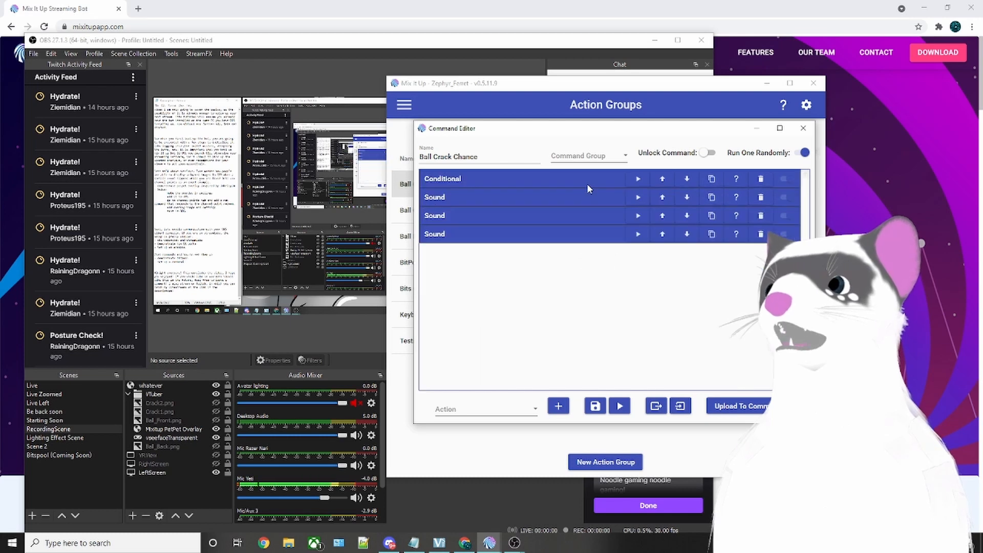
- Inspect the Ball Crack Chance group's three sound actions and their squeak file paths, then close the editor
click(474, 197)
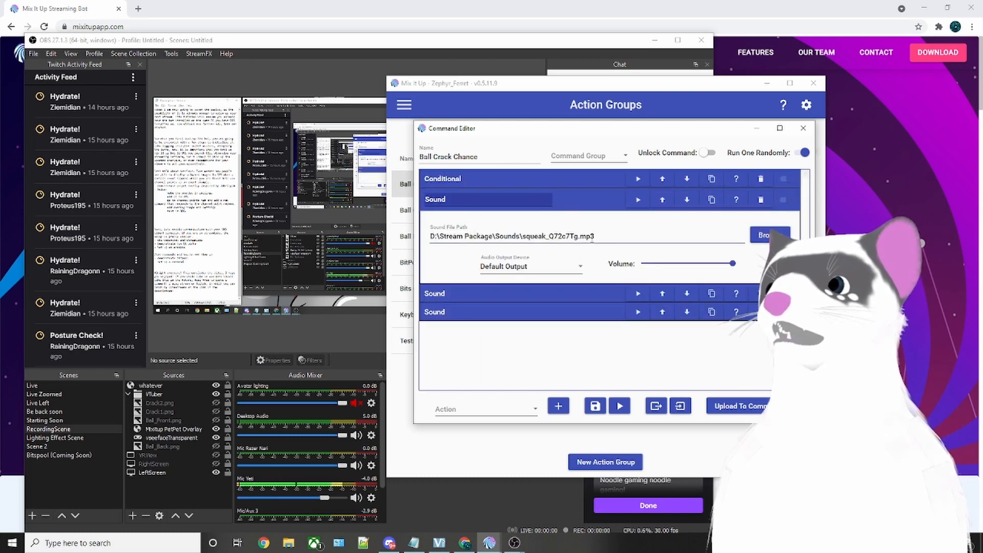
click(599, 197)
click(545, 225)
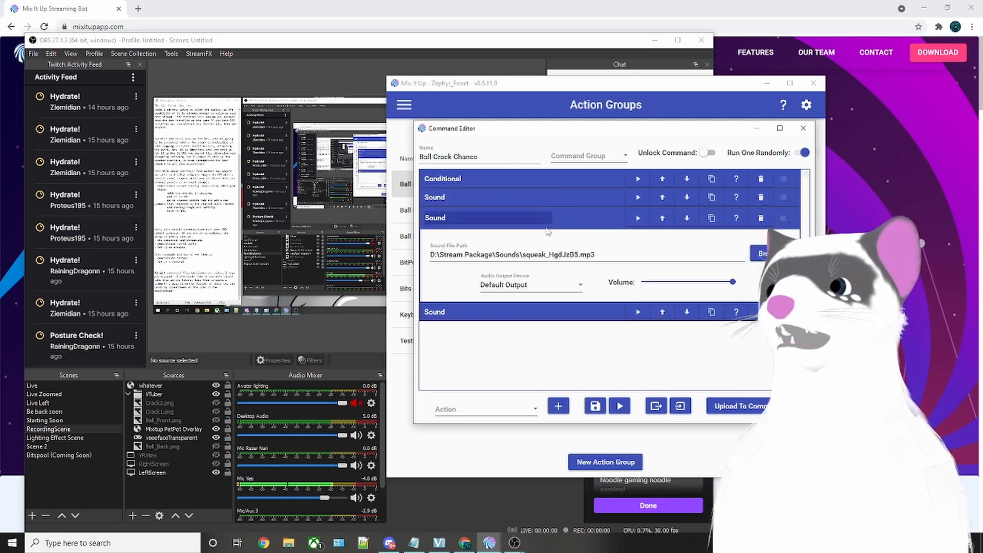
click(594, 215)
click(570, 236)
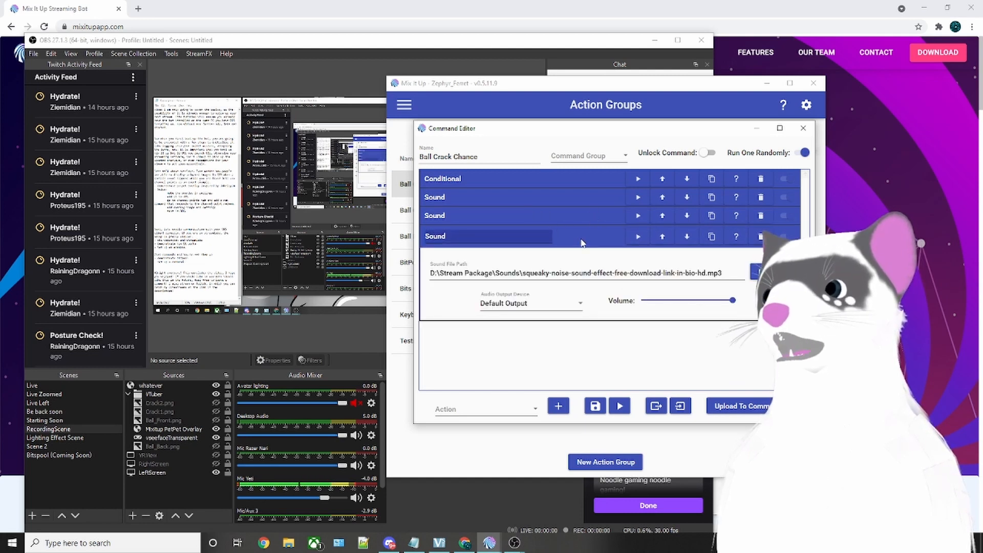
click(581, 239)
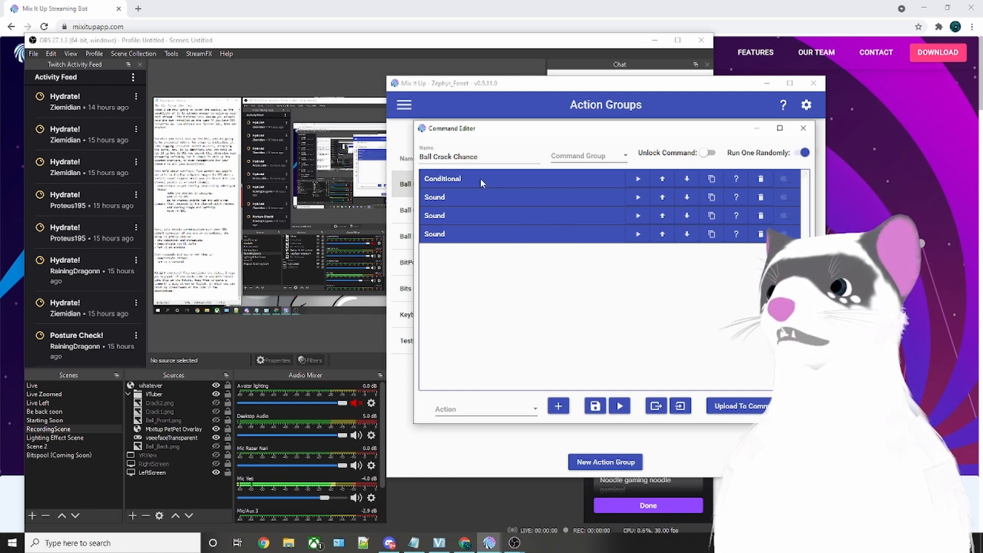
click(573, 181)
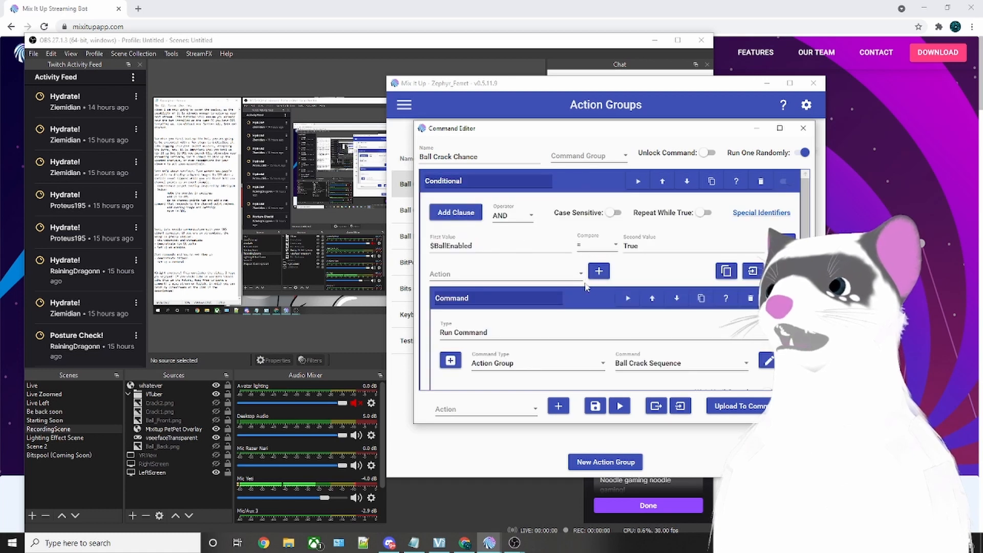
click(602, 183)
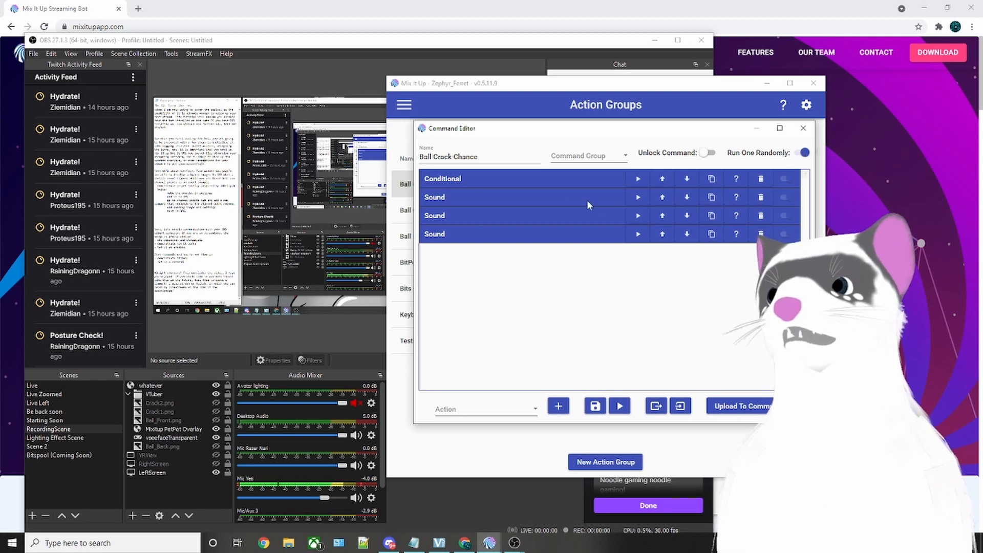
click(803, 129)
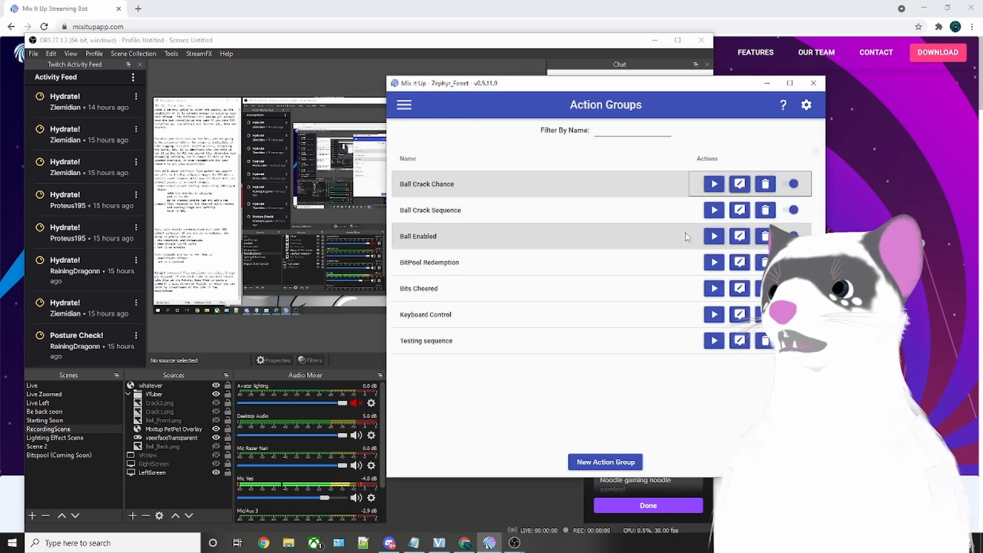
- Open the Ball Crack Sequence group and inspect the 3rd Shatter and 1st Crack conditions on $BallEnabled, $BallCrack1 and $BallCrack2
click(741, 211)
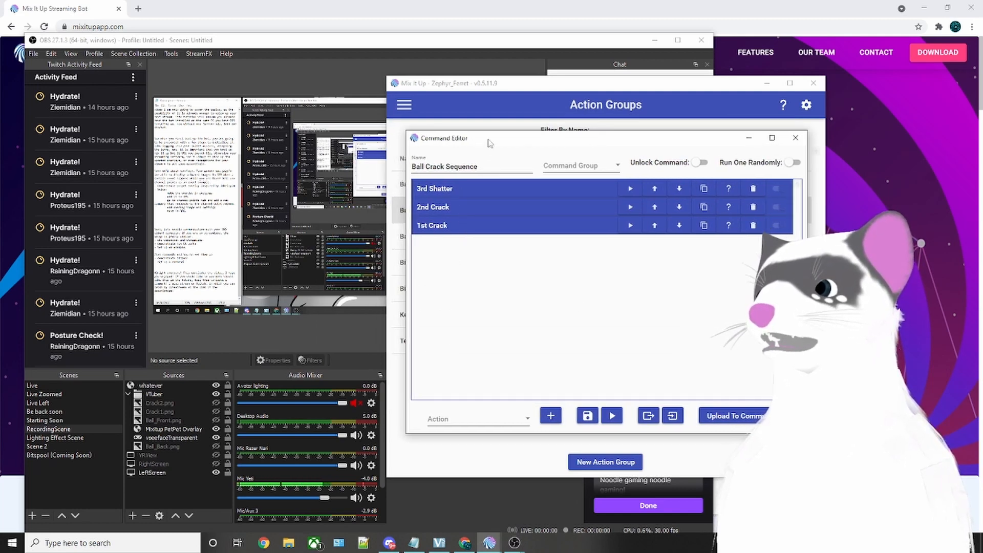
drag(489, 140, 466, 151)
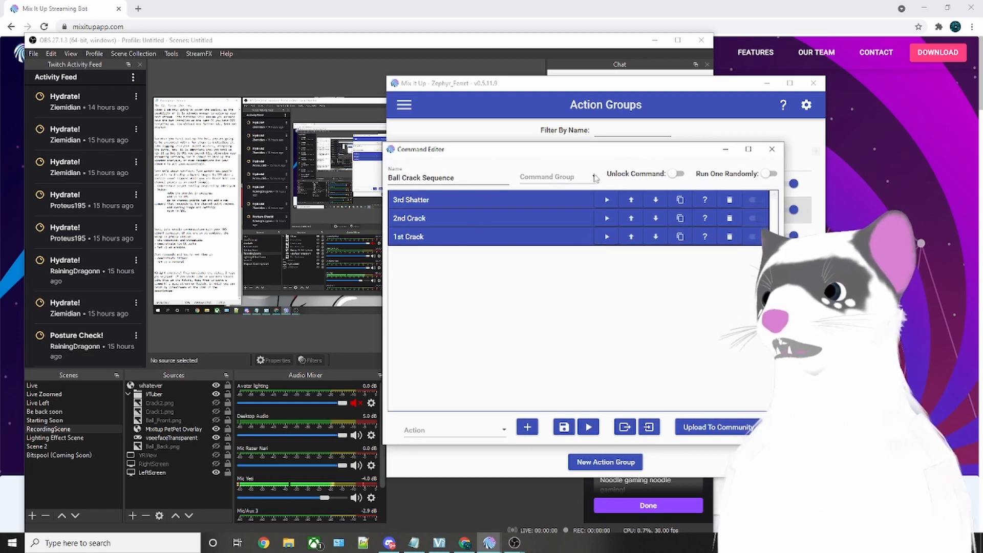
drag(601, 156, 638, 157)
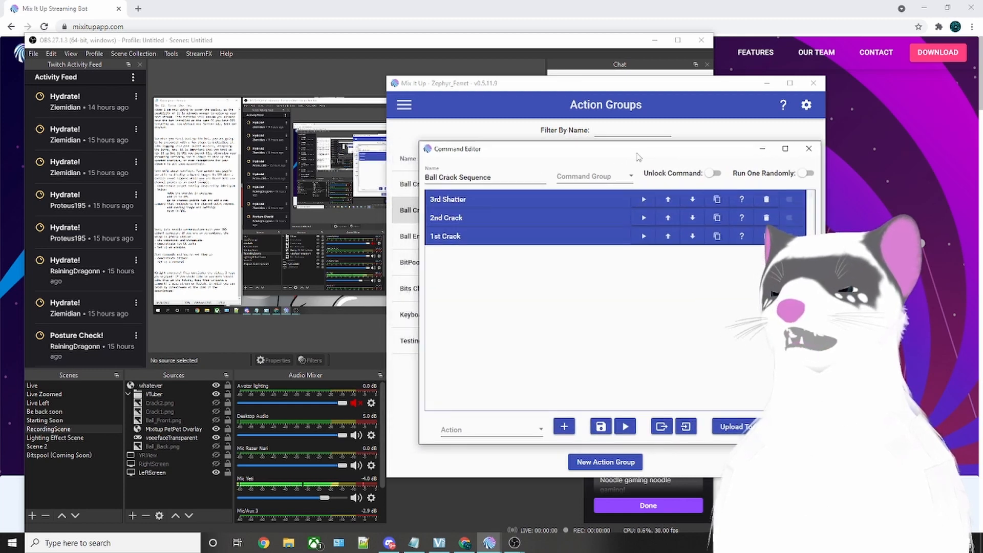
click(497, 238)
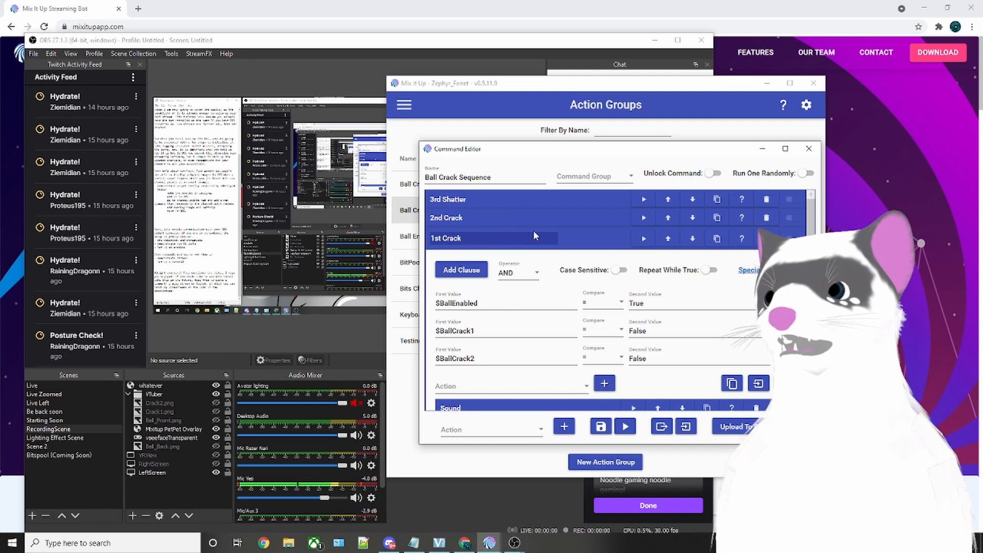
click(530, 204)
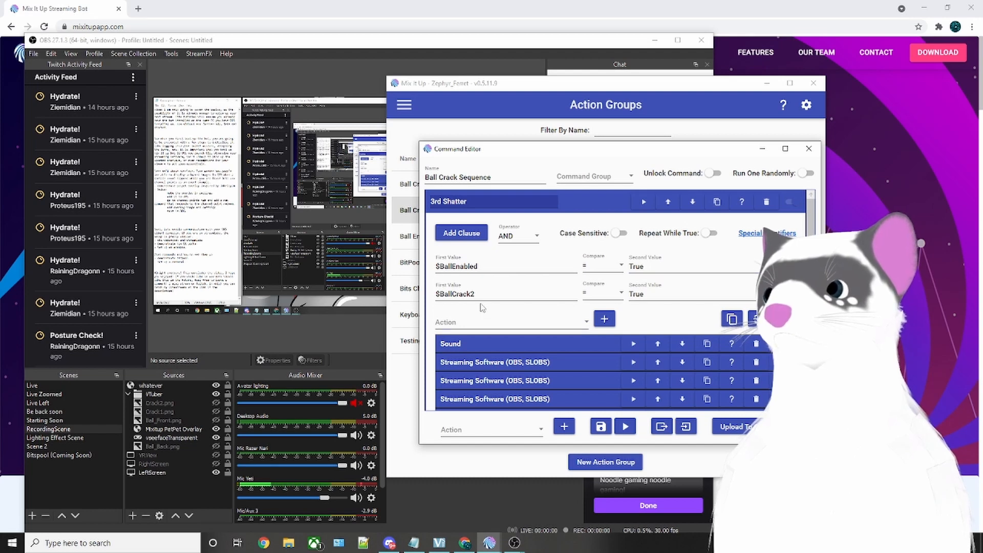
drag(481, 294, 433, 299)
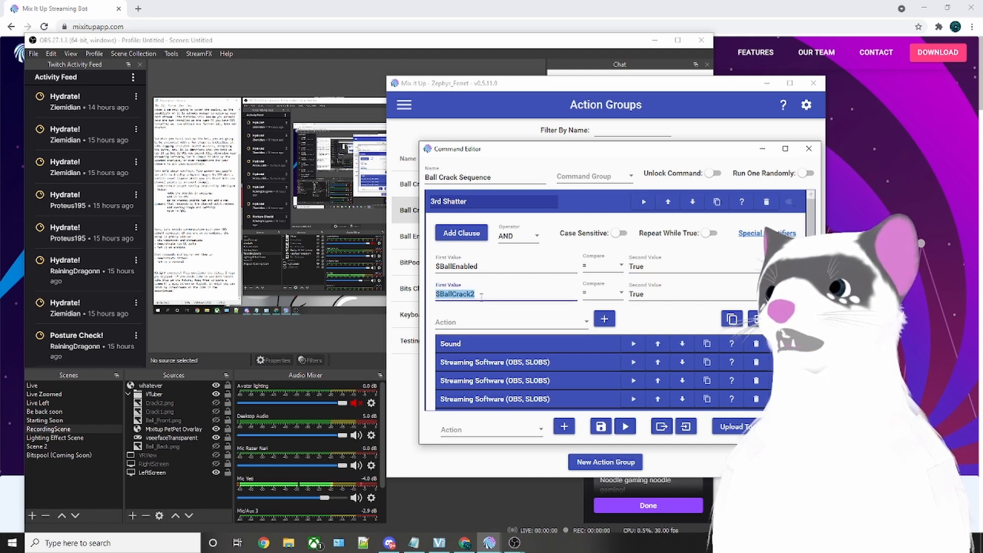
click(583, 199)
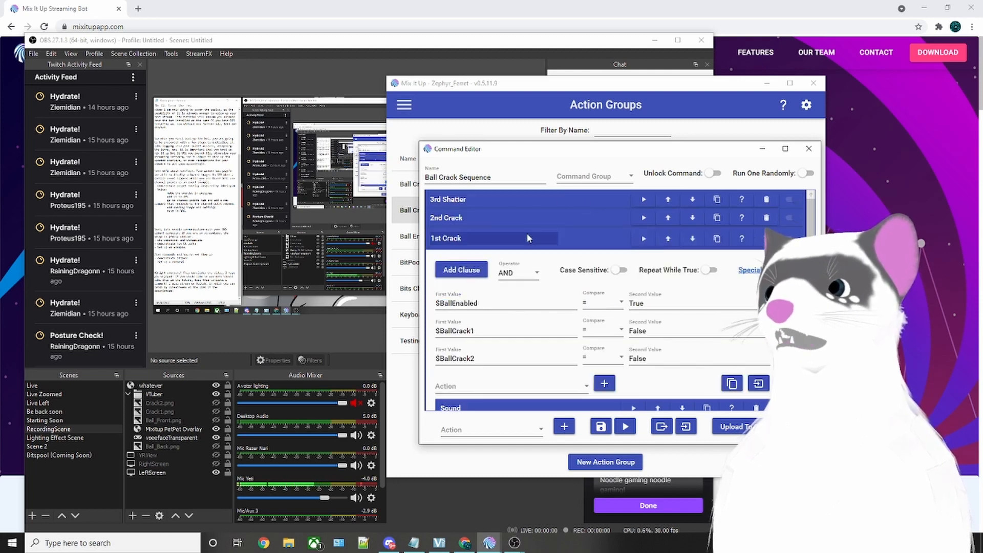
click(522, 218)
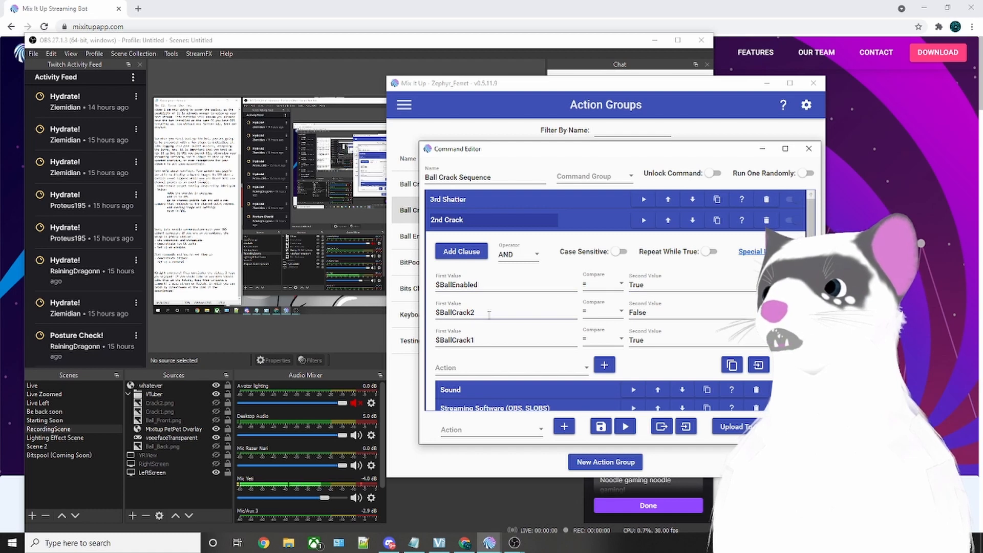
- Compare the 2nd Crack and 1st Crack conditional clauses and their sound, OBS, identifier and wait actions, then close the editor
drag(489, 313, 420, 317)
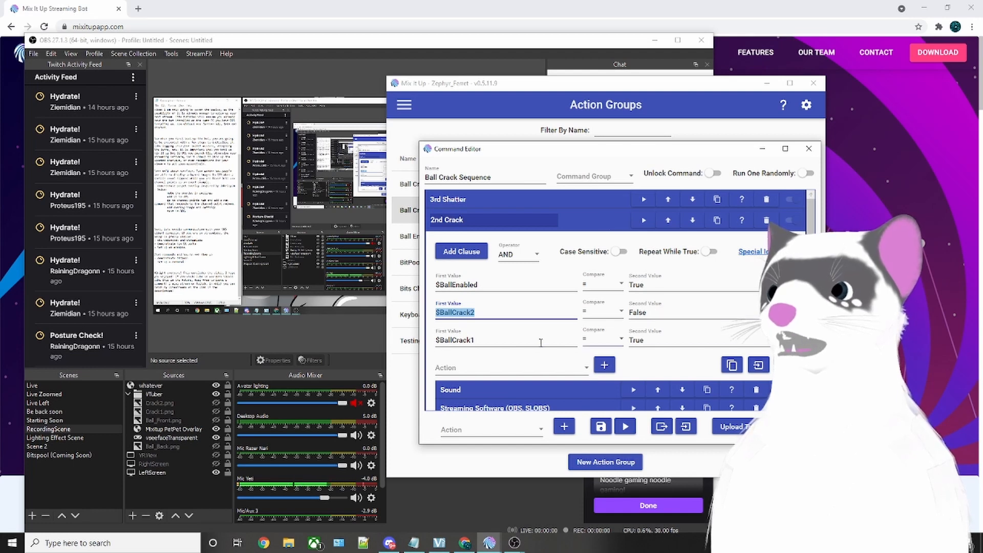
double_click(488, 341)
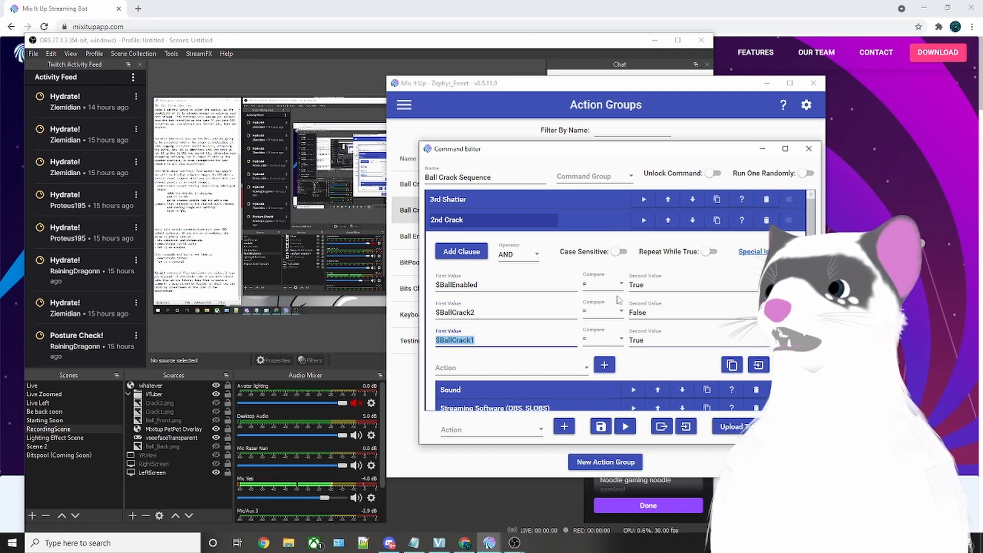
click(601, 223)
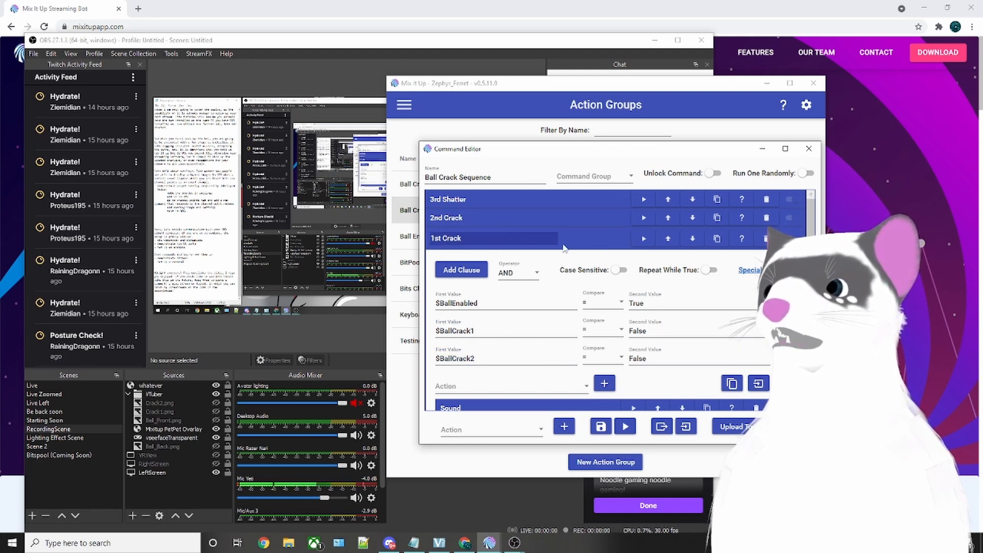
click(584, 225)
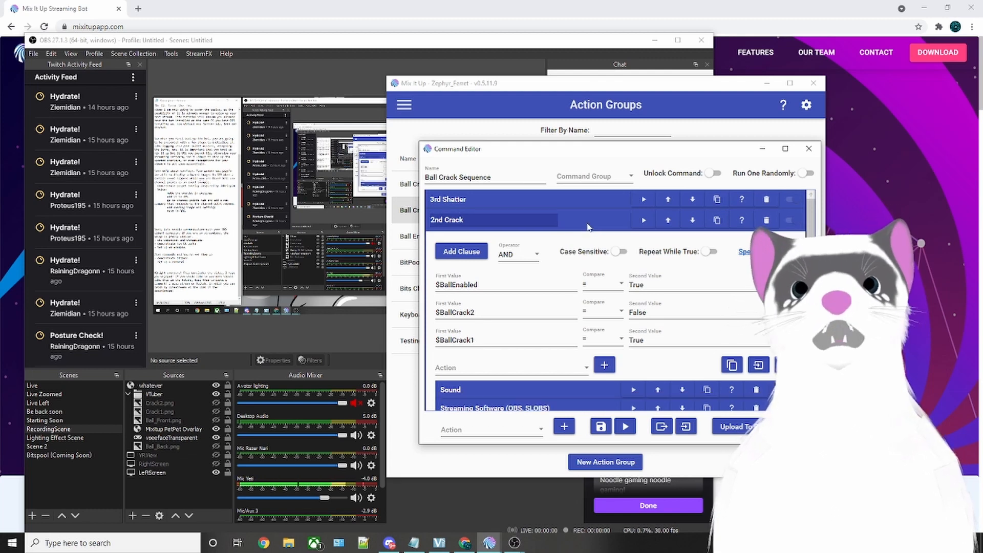
click(590, 224)
scroll(569, 313, down, 2)
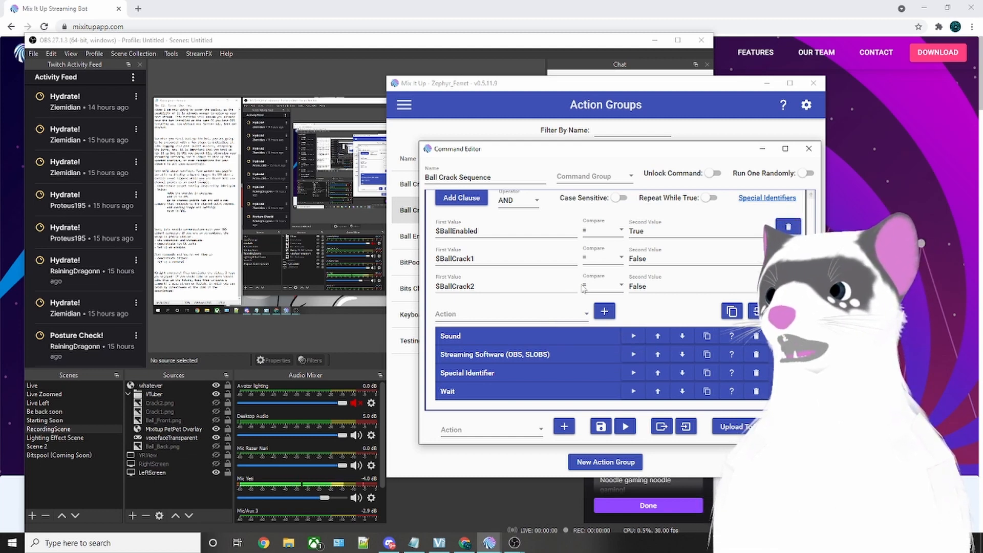
scroll(584, 288, up, 3)
click(588, 243)
drag(633, 154, 614, 170)
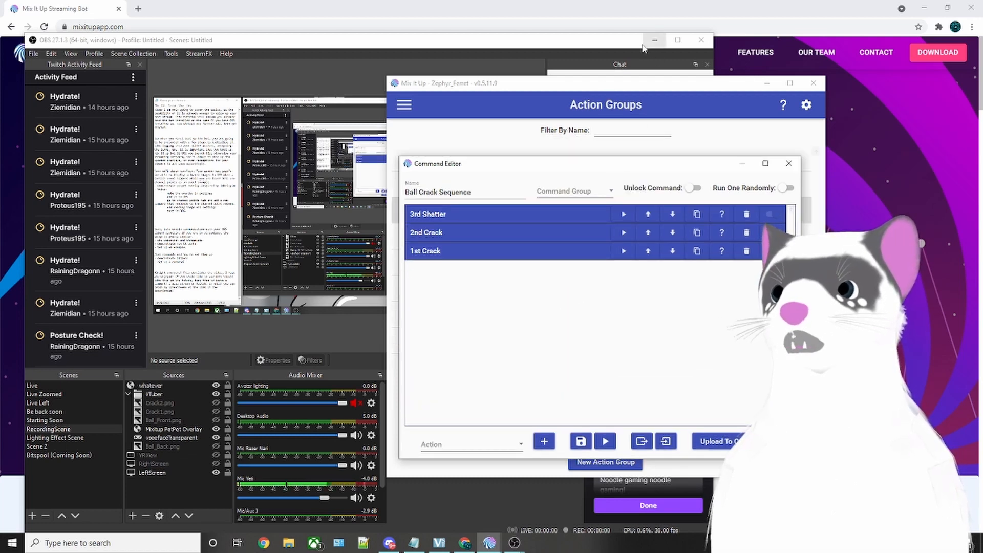
mouse_move(623, 168)
mouse_down()
mouse_move(599, 166)
mouse_move(613, 165)
mouse_up()
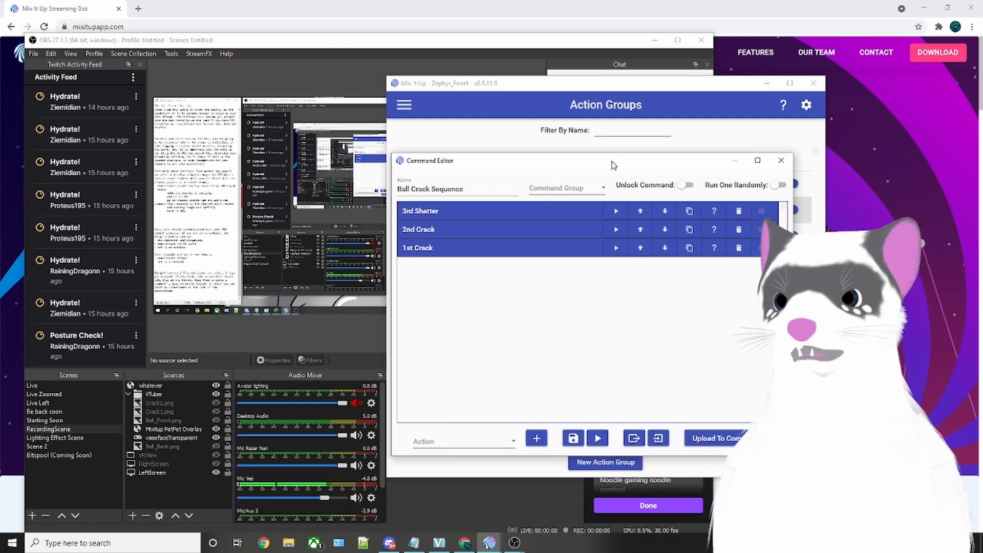
click(495, 83)
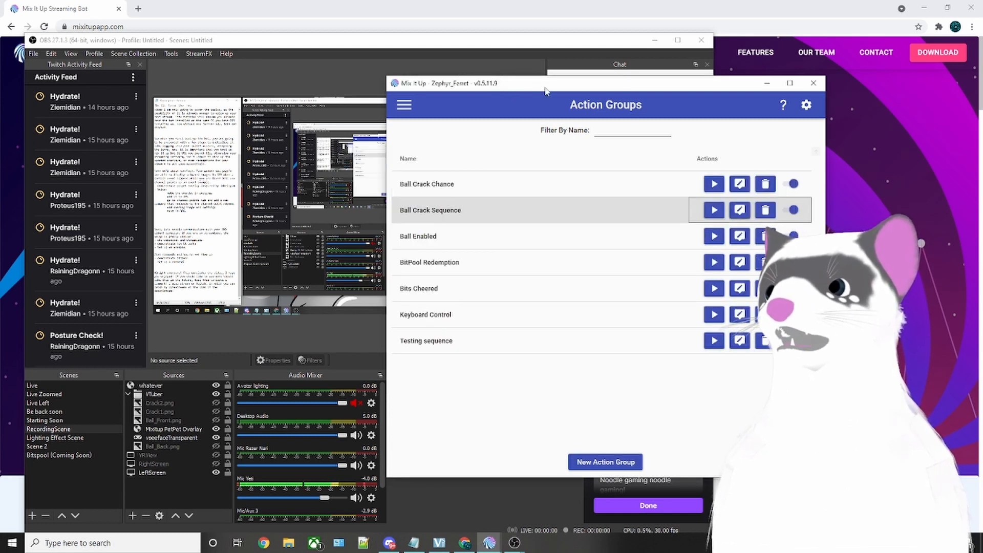
- Open the Keyboard Control action group to view its list of conditional actions
drag(545, 90, 495, 86)
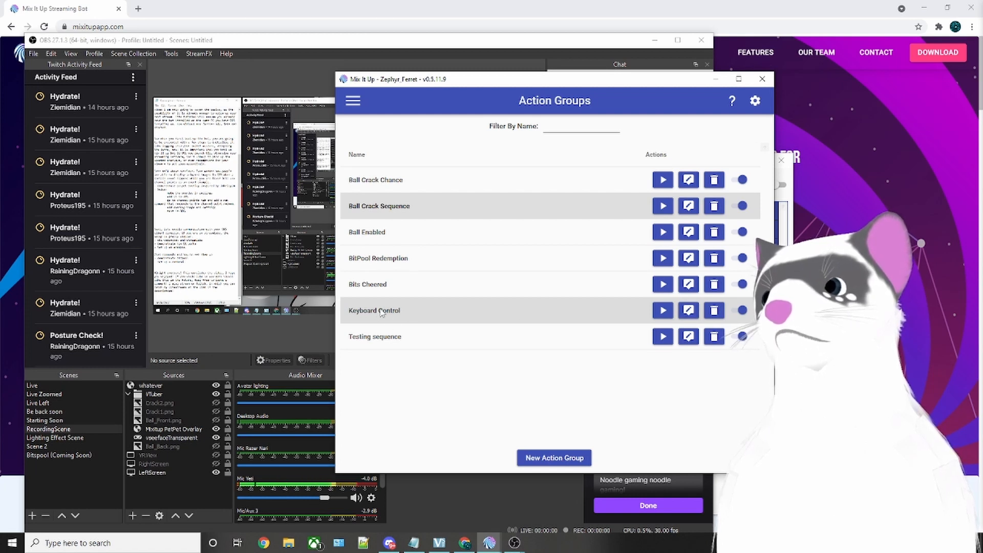
click(418, 315)
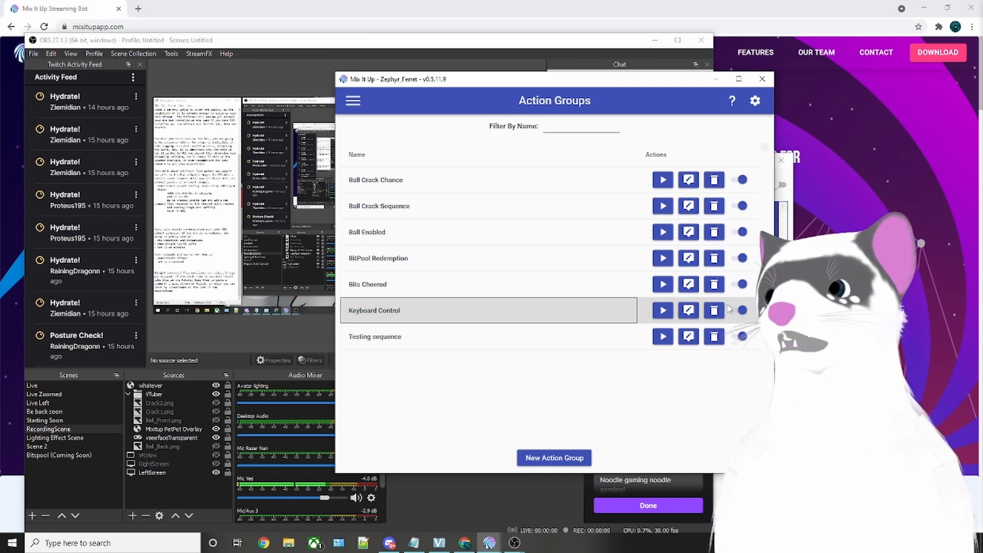
click(688, 310)
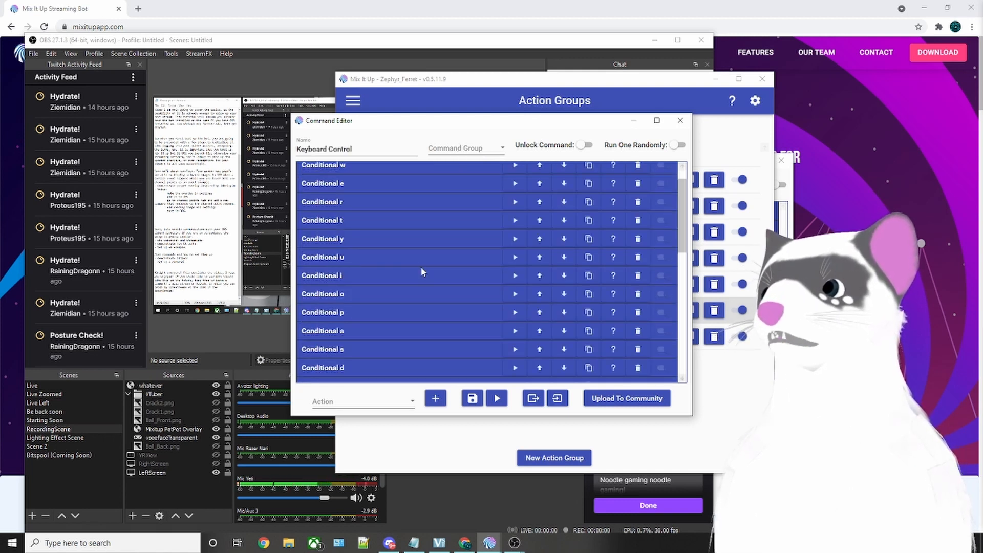
- Expand the Keyboard Control group's Conditional t and examine its clause comparing $message to !t
scroll(422, 271, down, 6)
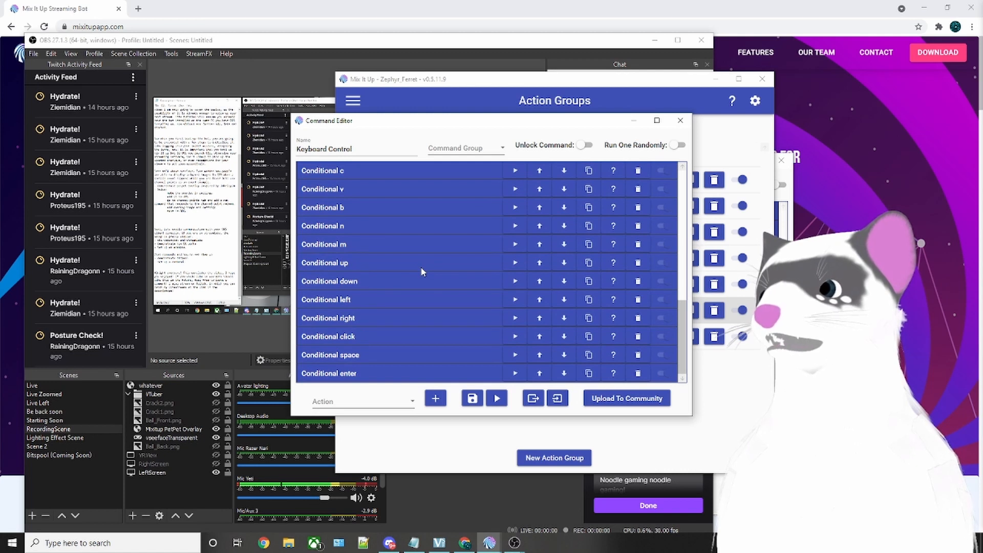
scroll(422, 272, up, 7)
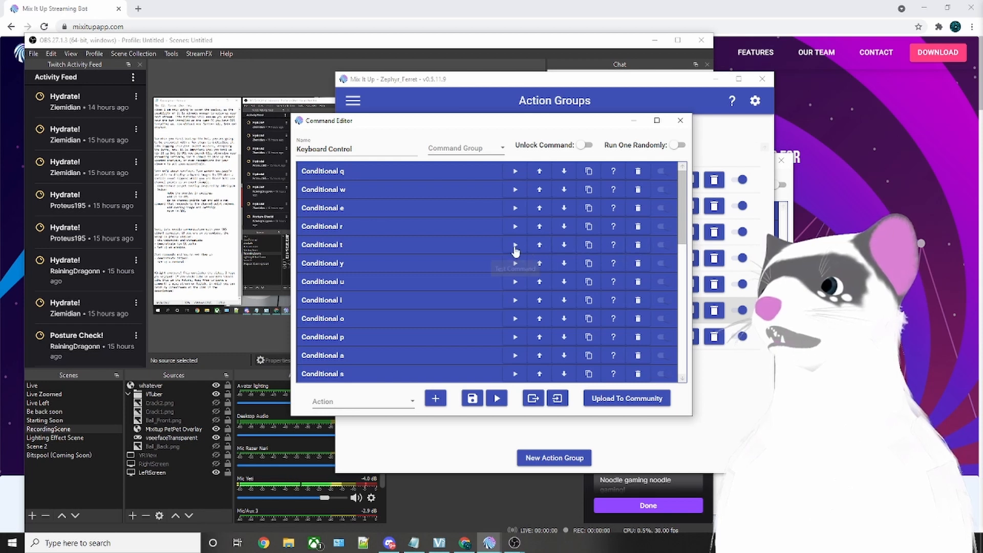
click(443, 248)
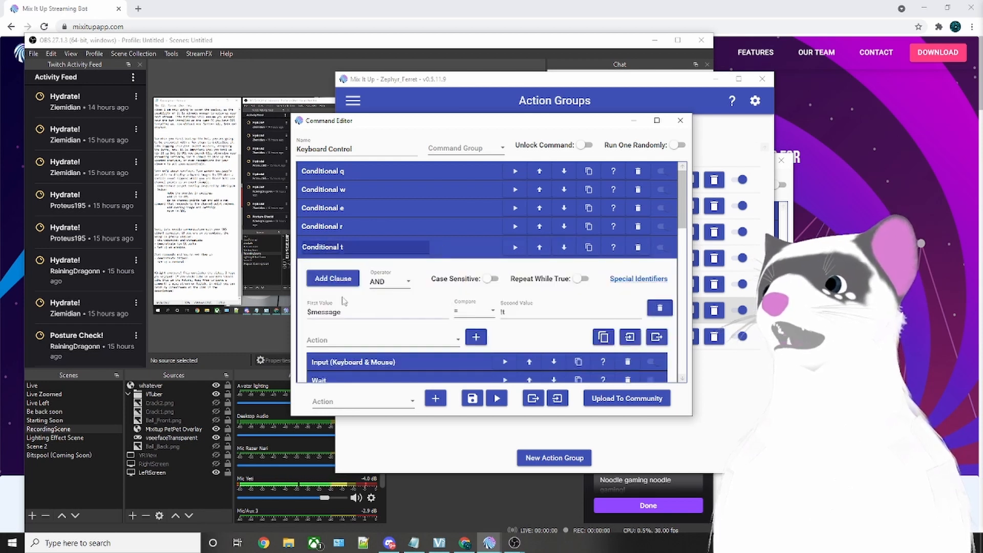
drag(347, 313, 305, 320)
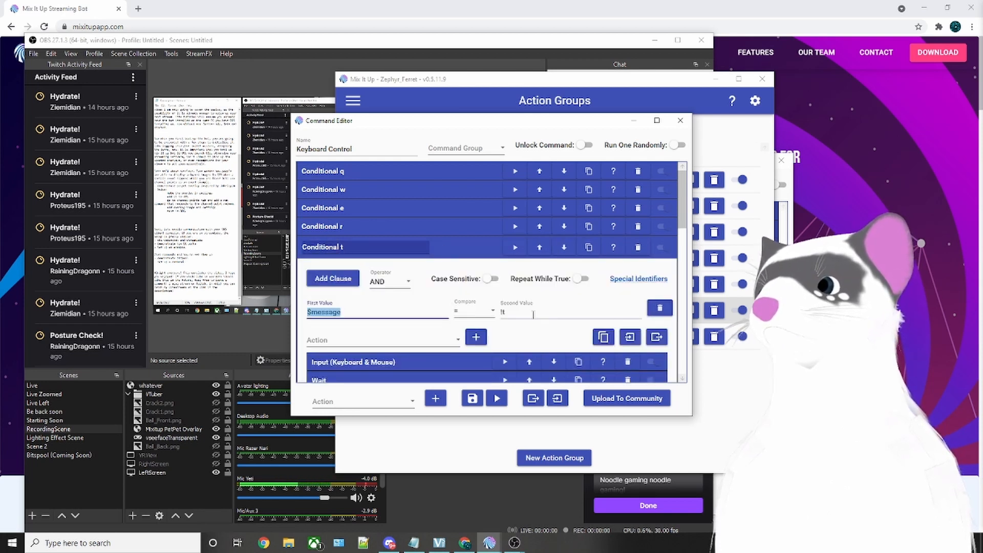
drag(512, 313, 493, 315)
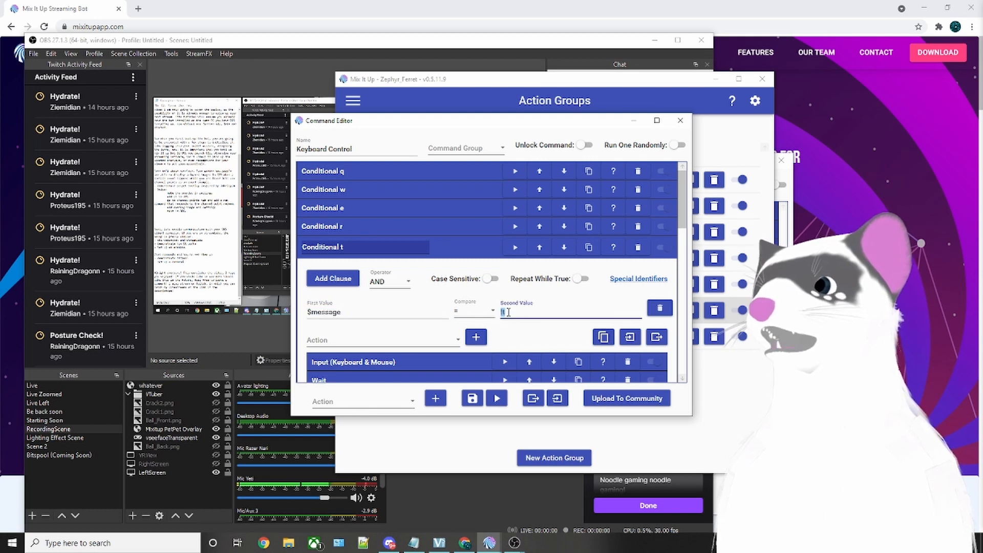
scroll(544, 330, down, 2)
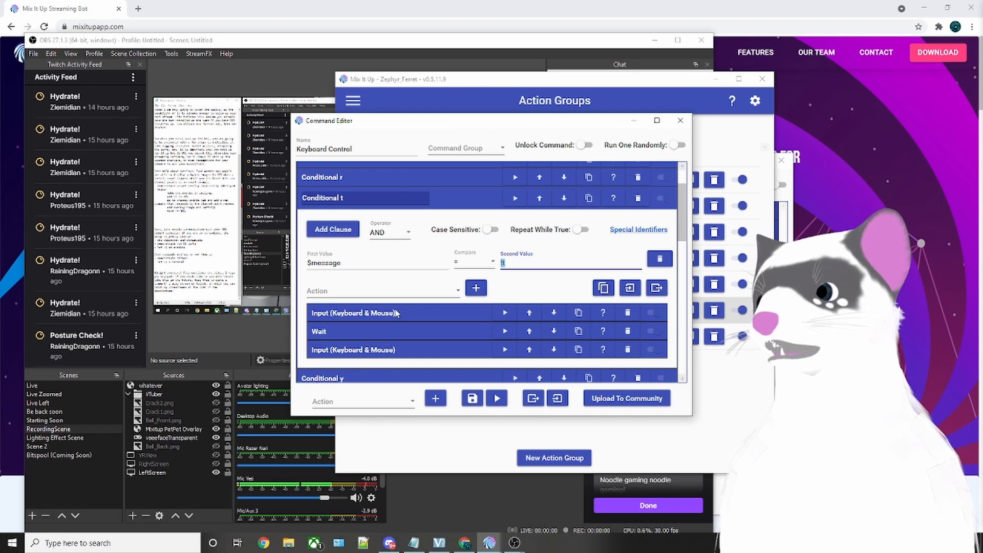
- Examine Conditional t's keyboard input and wait actions, then scroll through the remaining key conditionals
click(416, 311)
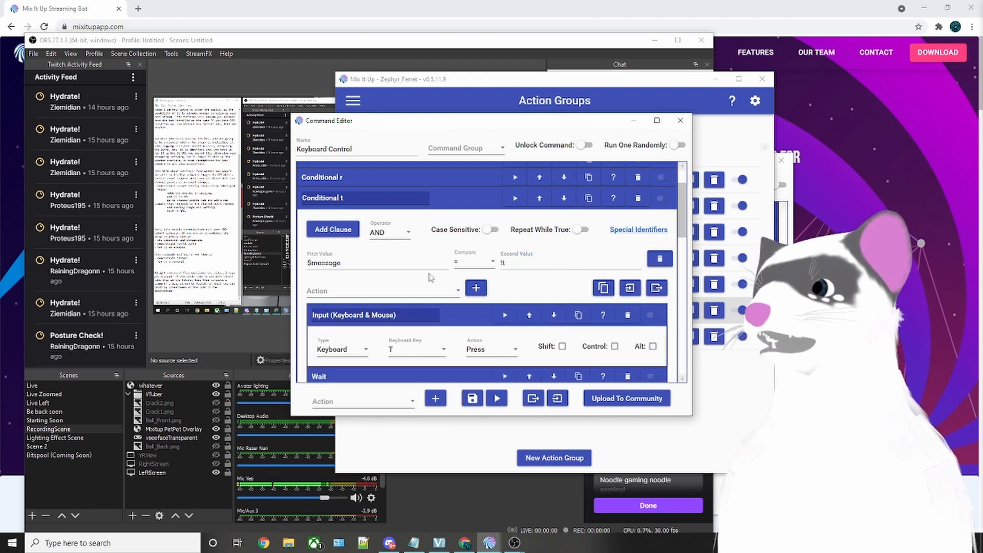
scroll(430, 277, down, 2)
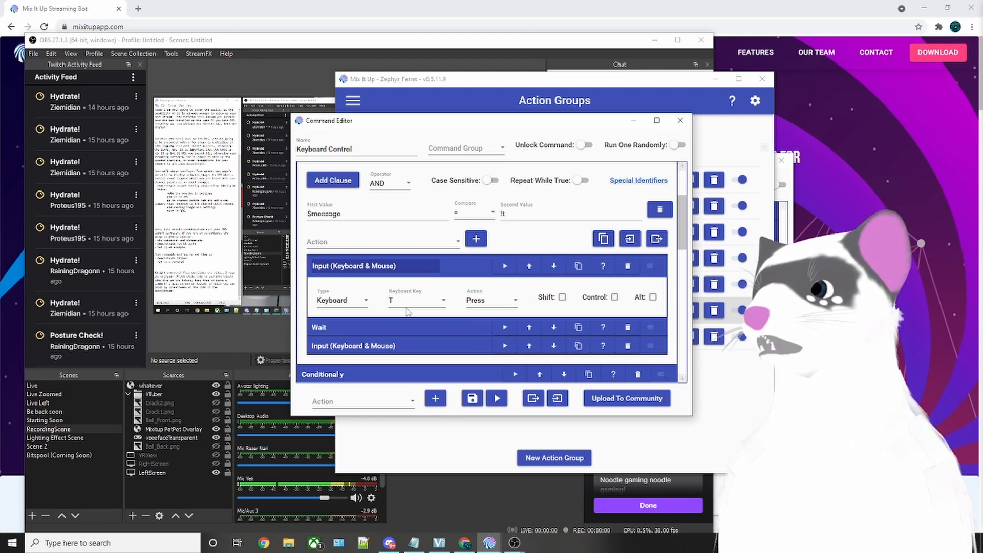
click(452, 266)
click(416, 282)
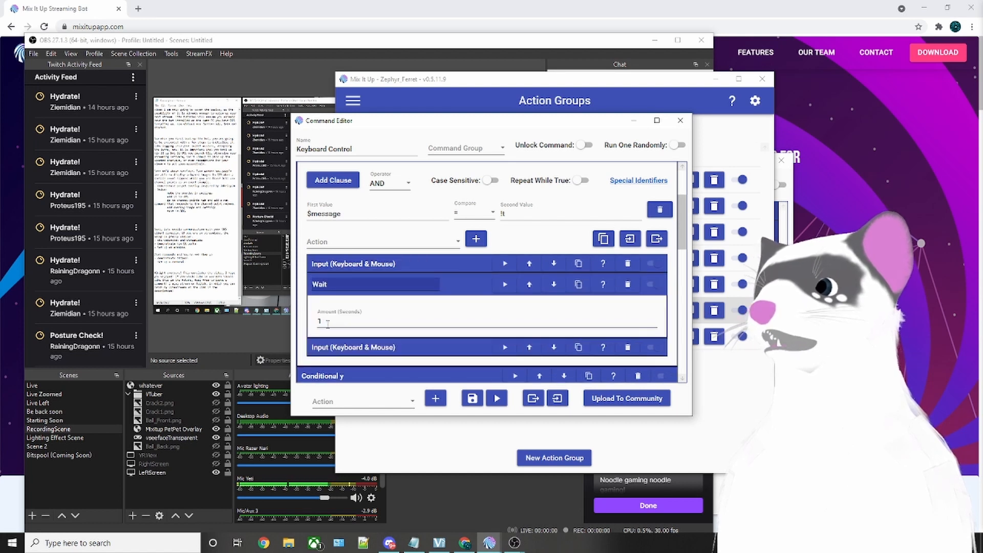
click(457, 288)
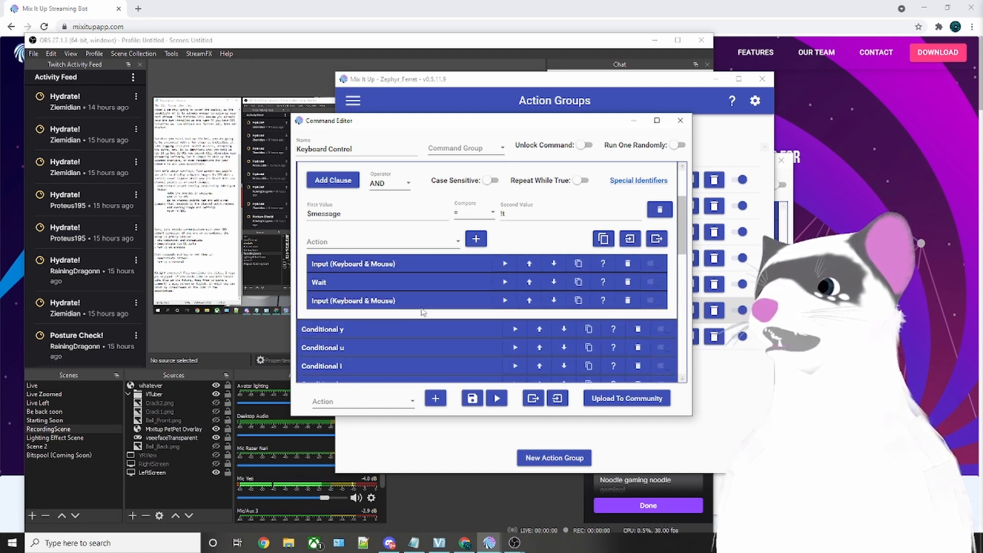
click(423, 302)
click(467, 302)
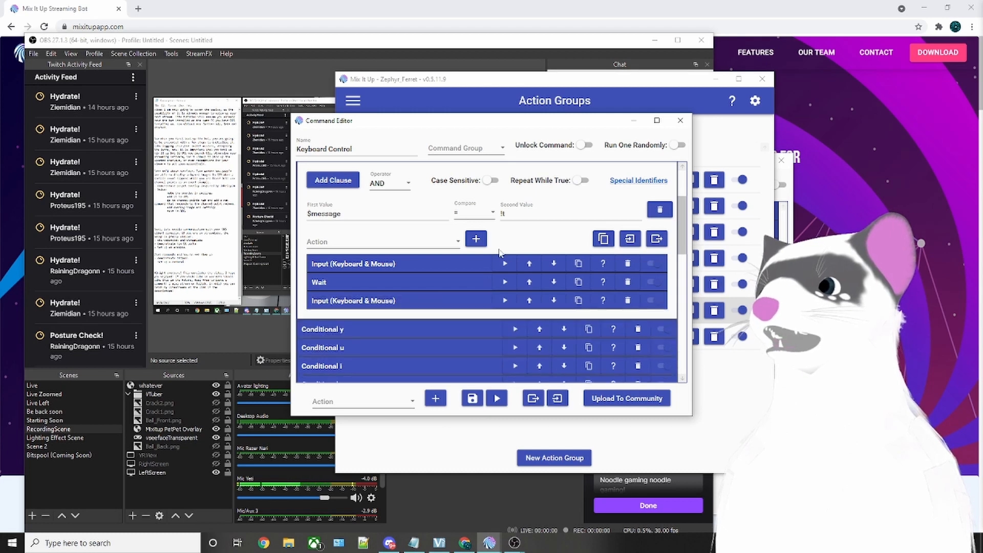
scroll(460, 245, up, 3)
click(454, 243)
scroll(455, 244, down, 5)
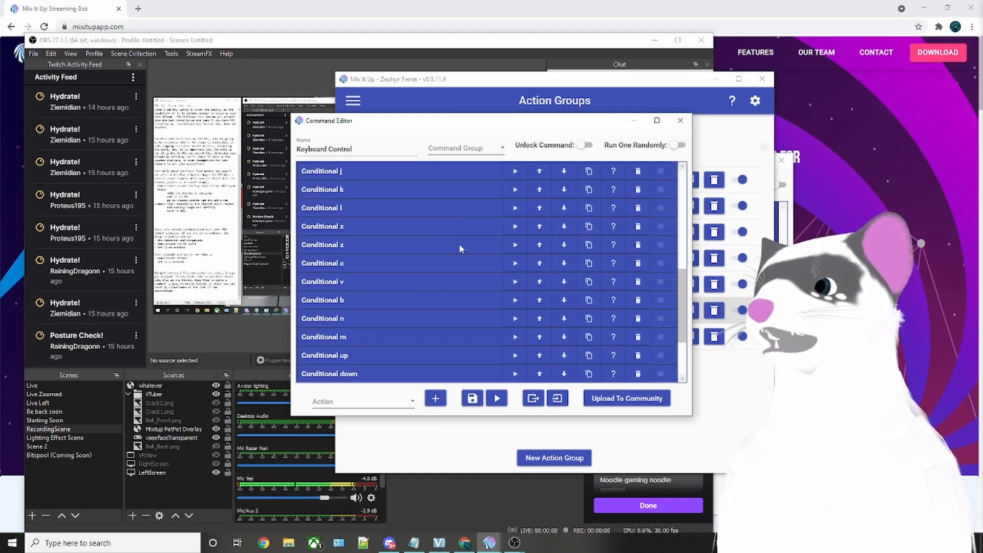
scroll(460, 249, down, 3)
scroll(463, 243, up, 3)
scroll(463, 243, down, 3)
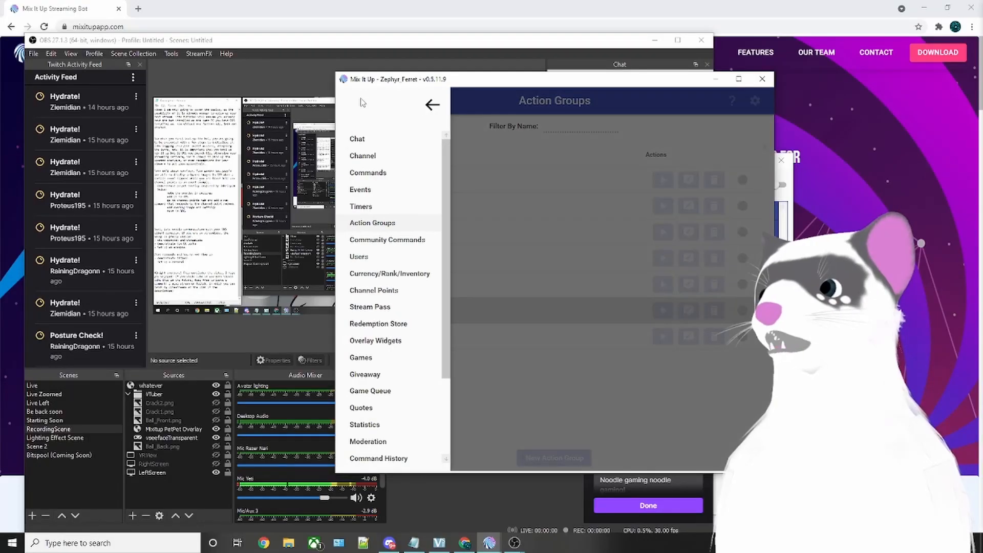
- Go to Commands and start a new chat command named keyboard control 2
click(371, 174)
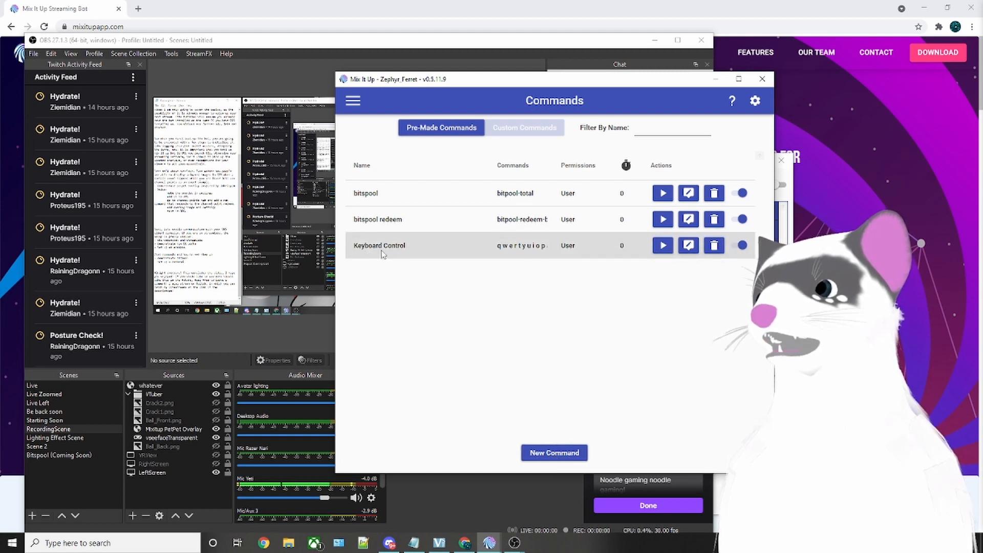
click(547, 454)
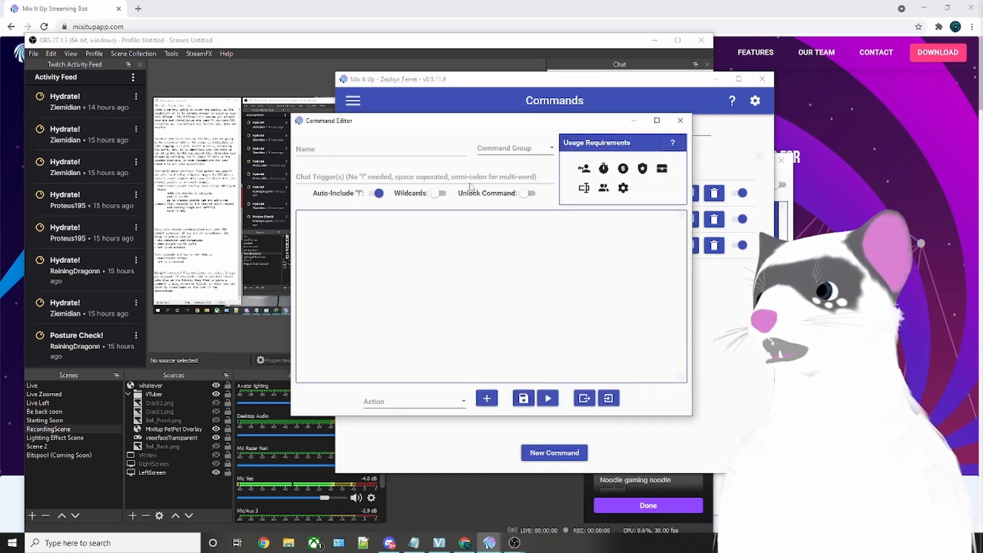
drag(501, 124, 548, 157)
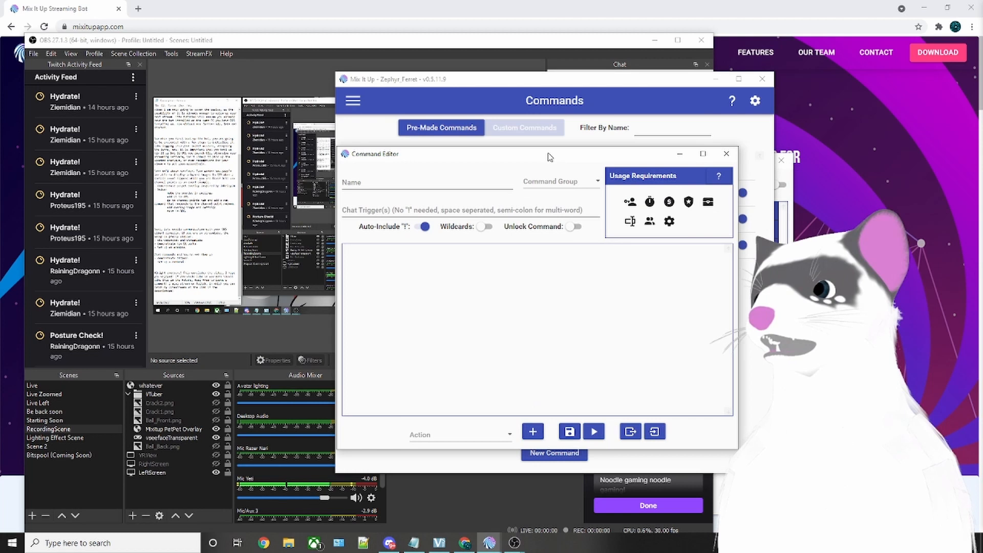
click(443, 185)
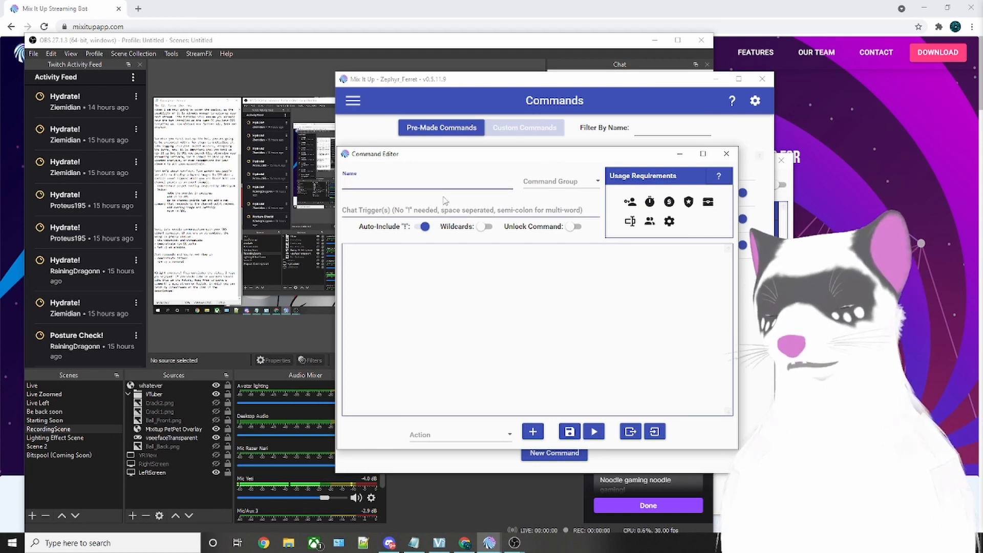
text(keyboard control 2)
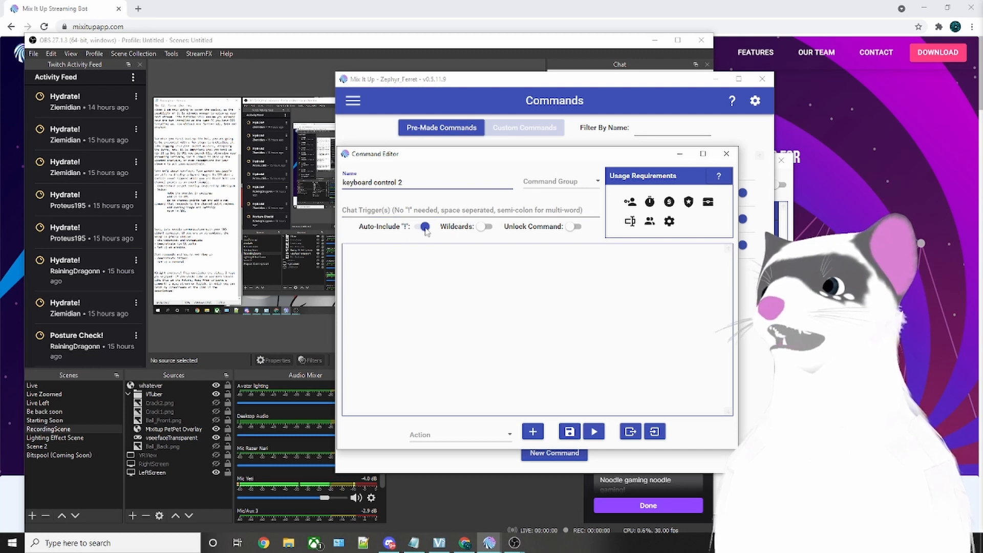
click(425, 230)
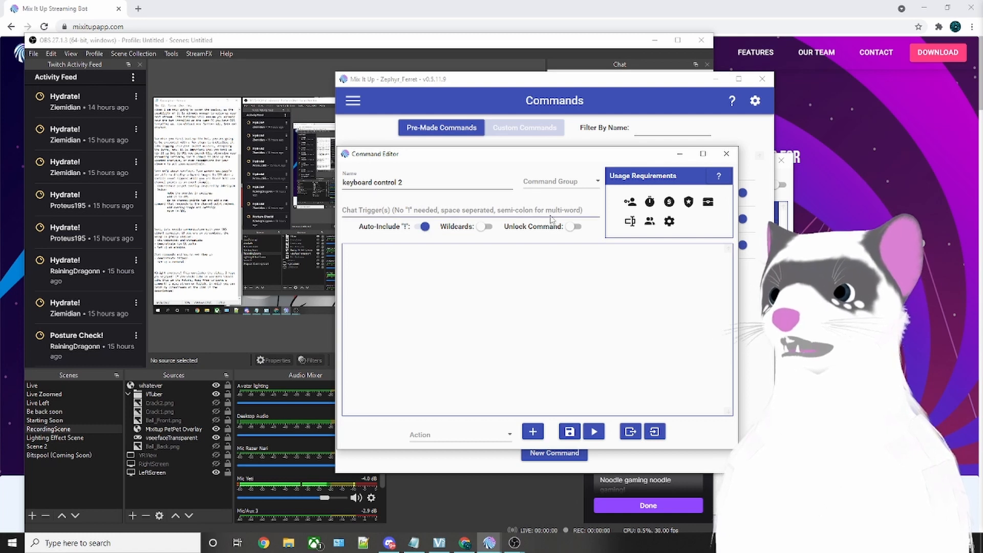
- Add a Run Command action that runs the Keyboard Control action group, then close the command editor
click(506, 441)
scroll(492, 348, down, 5)
scroll(484, 332, up, 5)
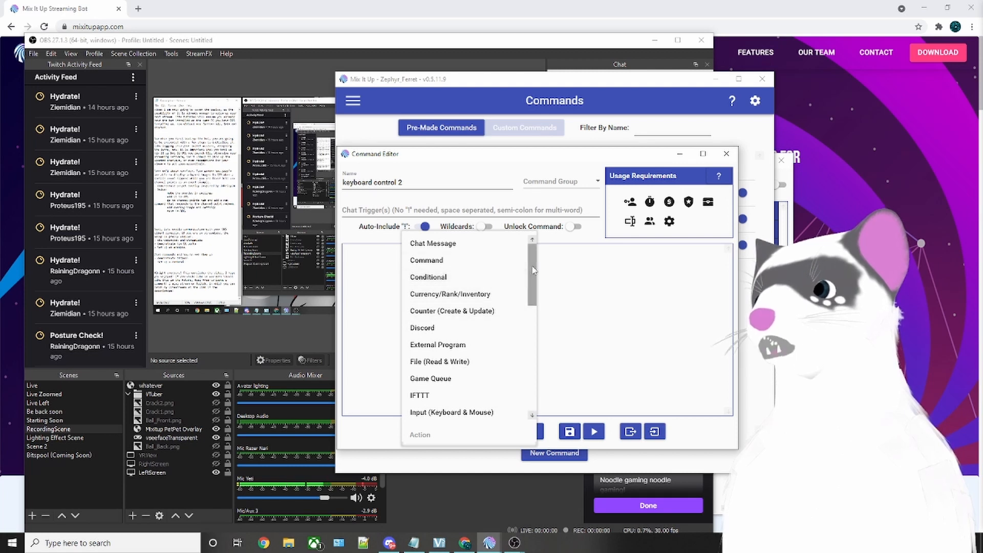
click(428, 261)
click(533, 431)
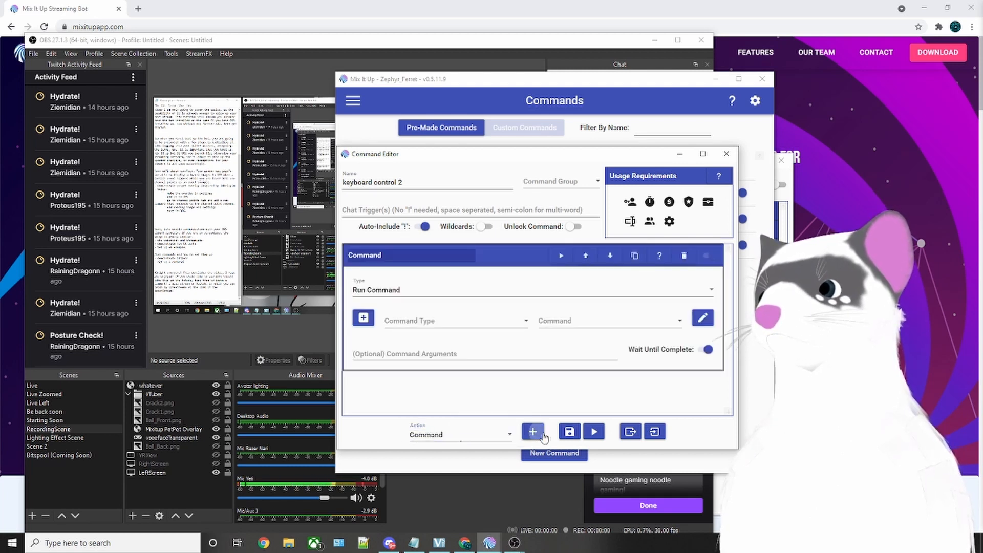
click(523, 322)
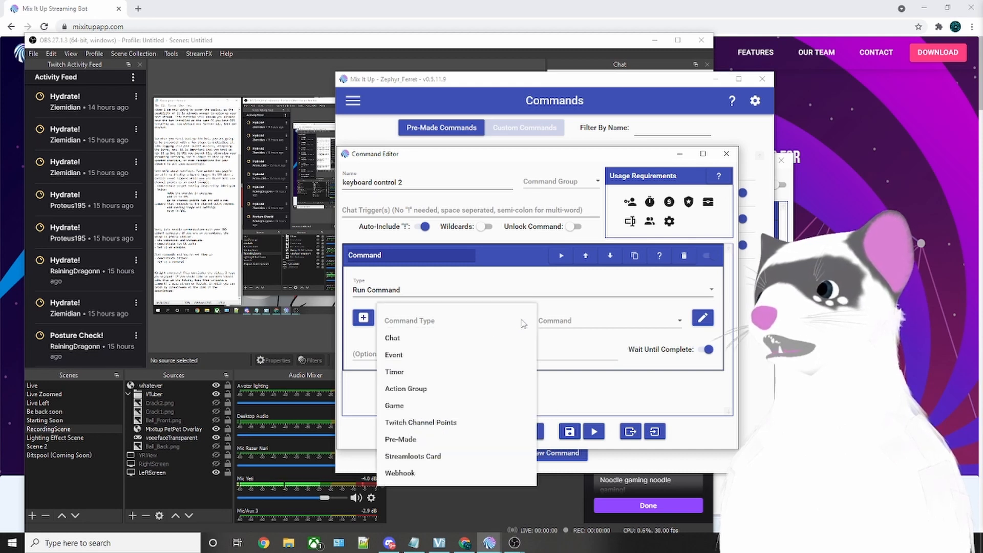
click(420, 391)
click(612, 321)
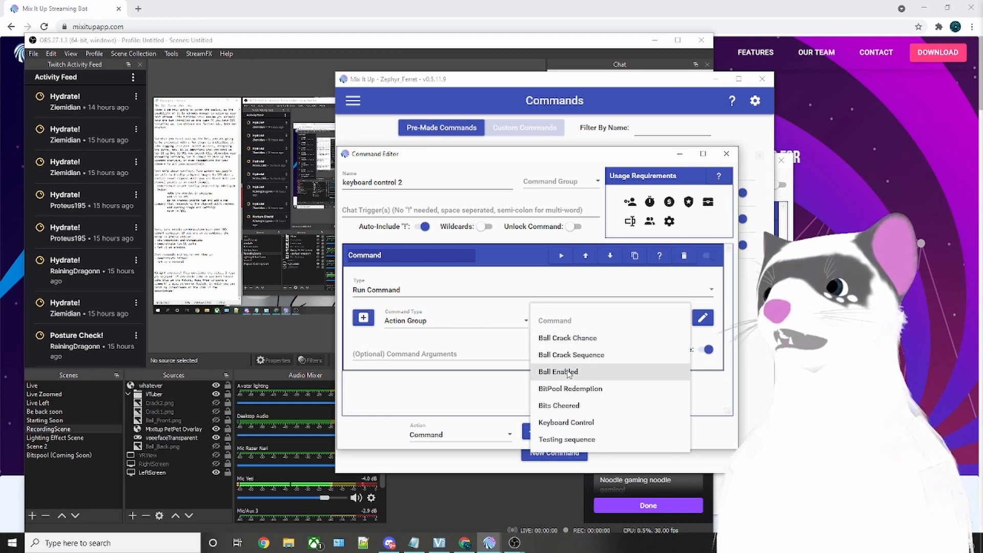
click(575, 427)
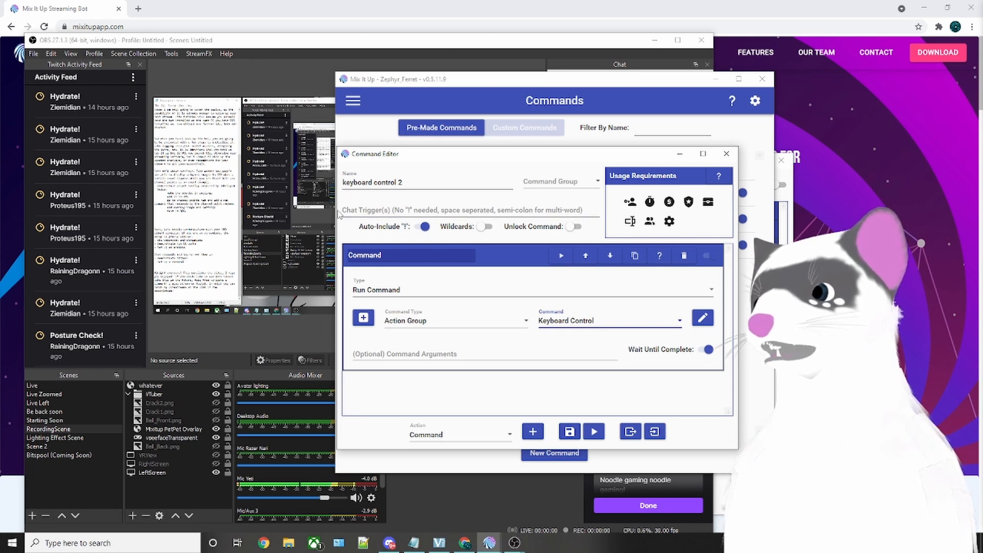
click(454, 213)
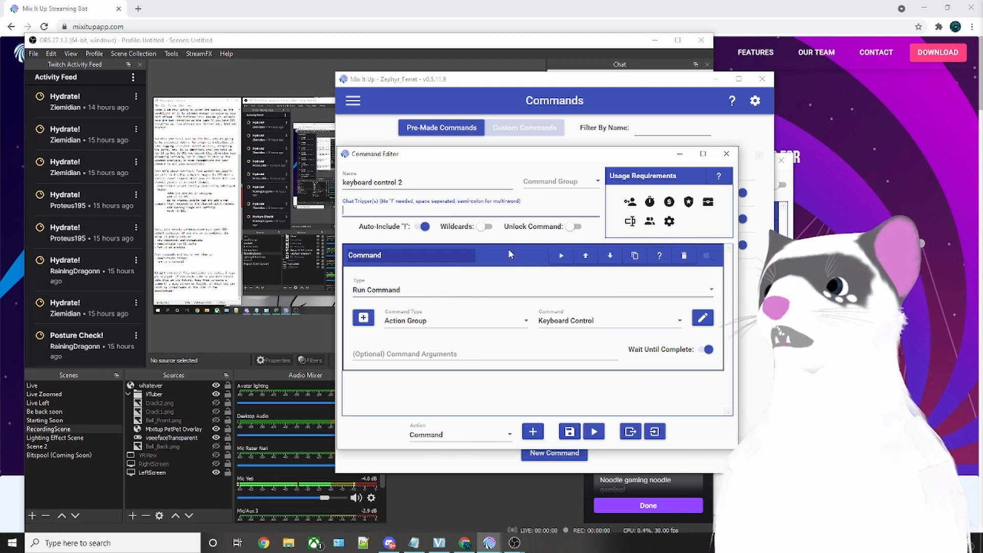
click(726, 154)
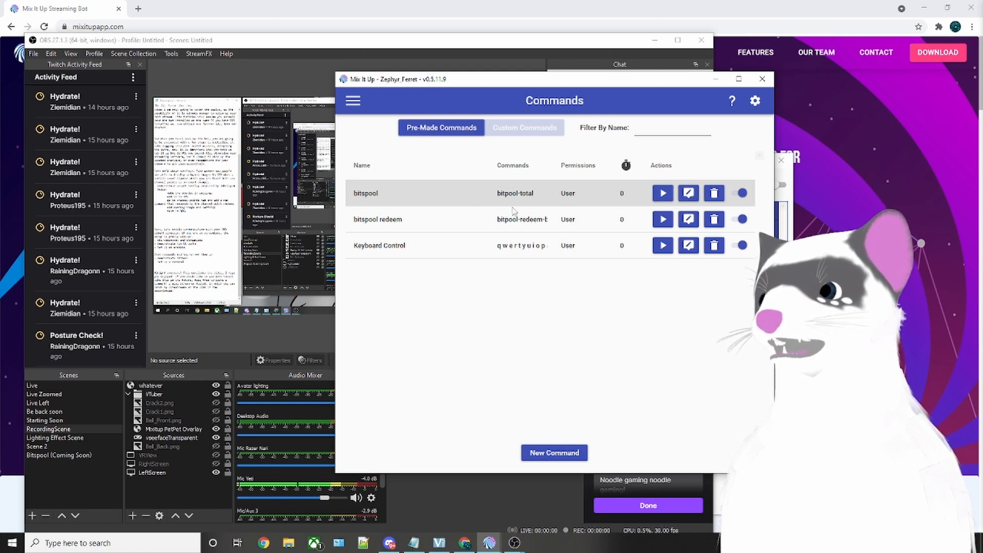
- Open the bitpool redeem command to review it, close it, and test-run that command
click(352, 102)
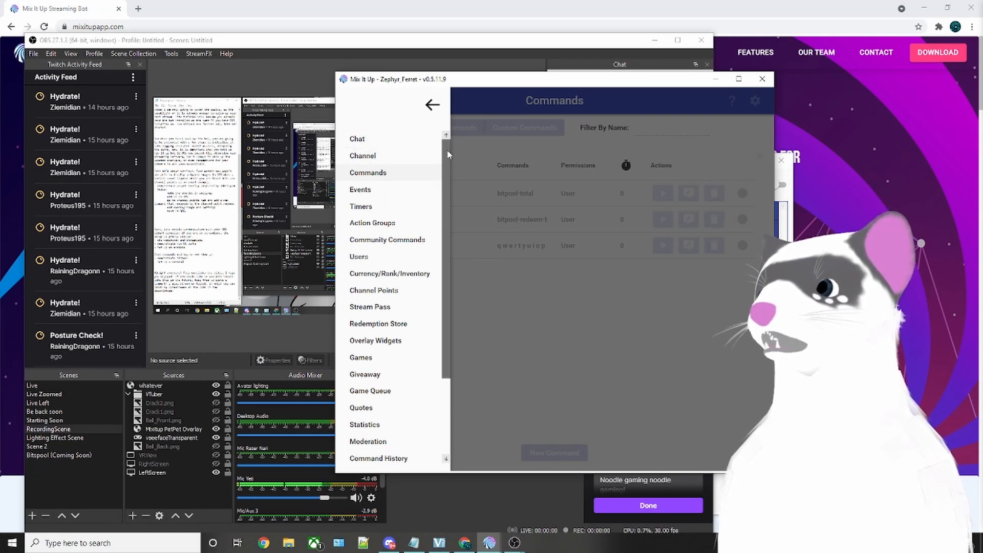
click(379, 172)
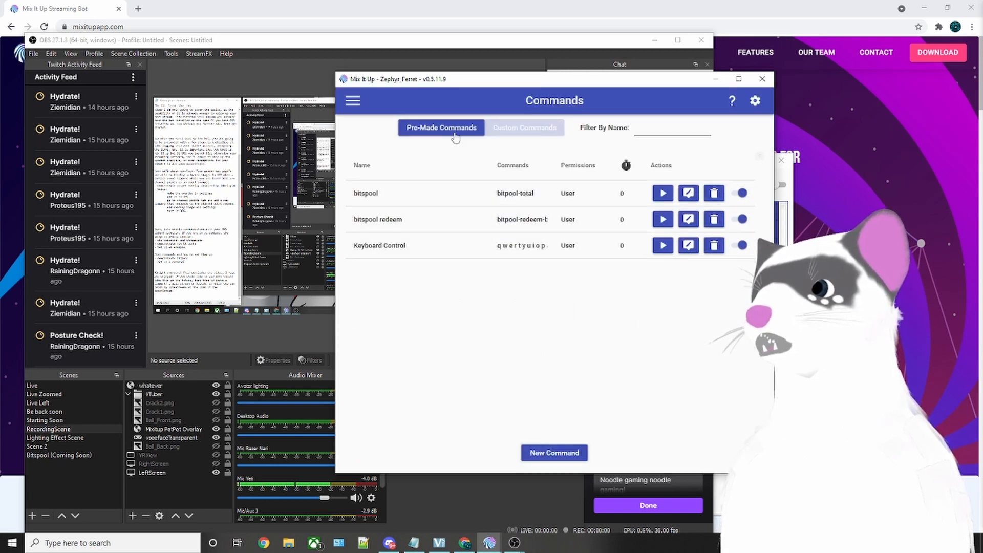
click(688, 219)
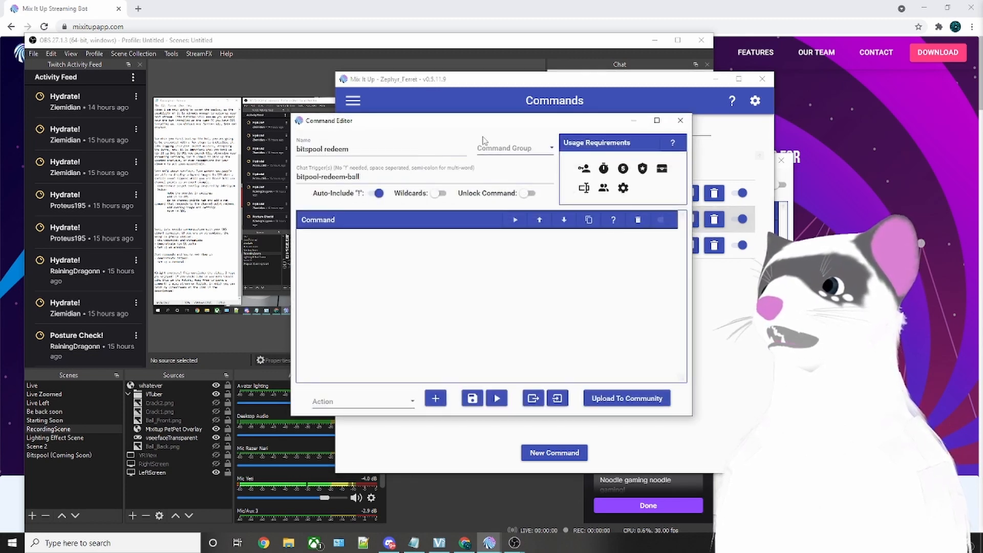
click(680, 121)
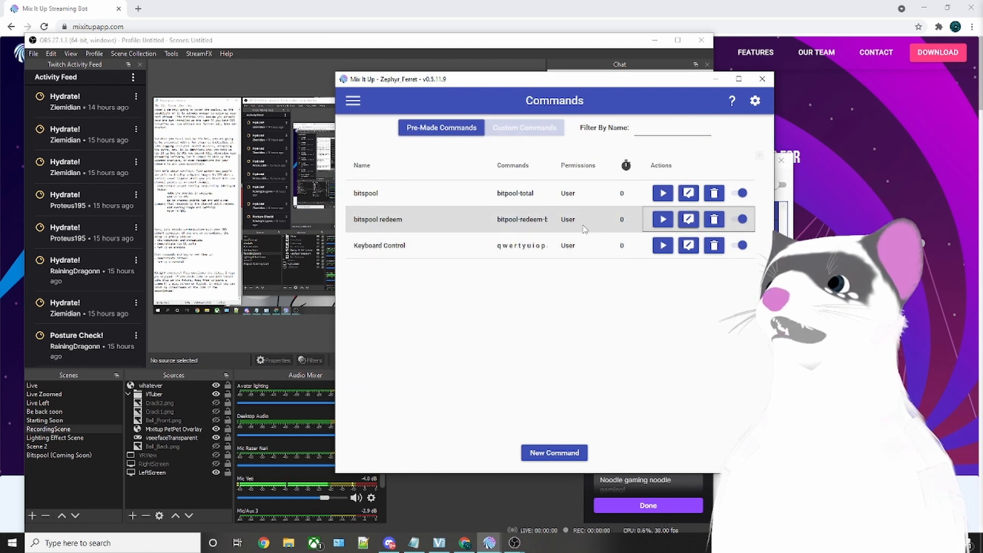
click(664, 222)
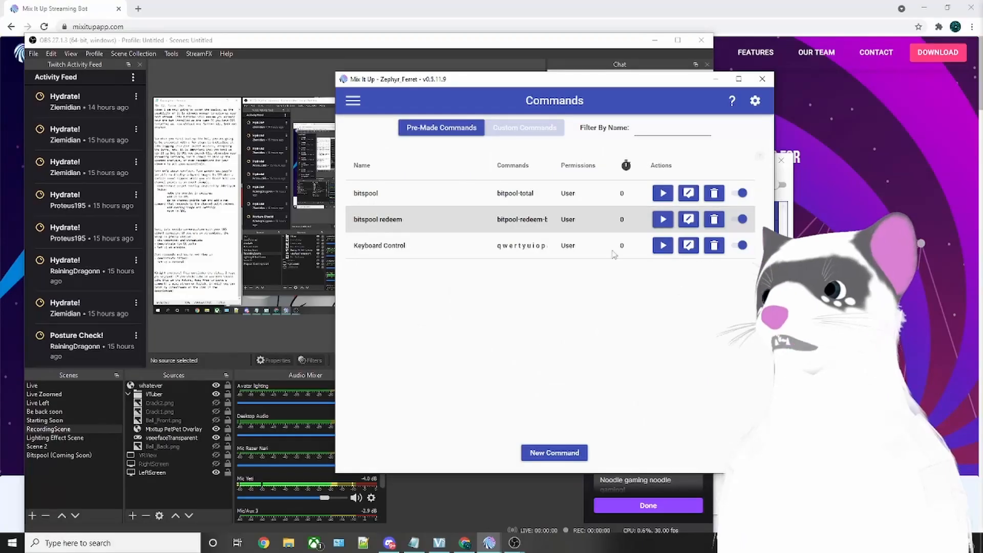
- Go to the Chat page and send the chat message !bitpool-redeem-ball
click(357, 104)
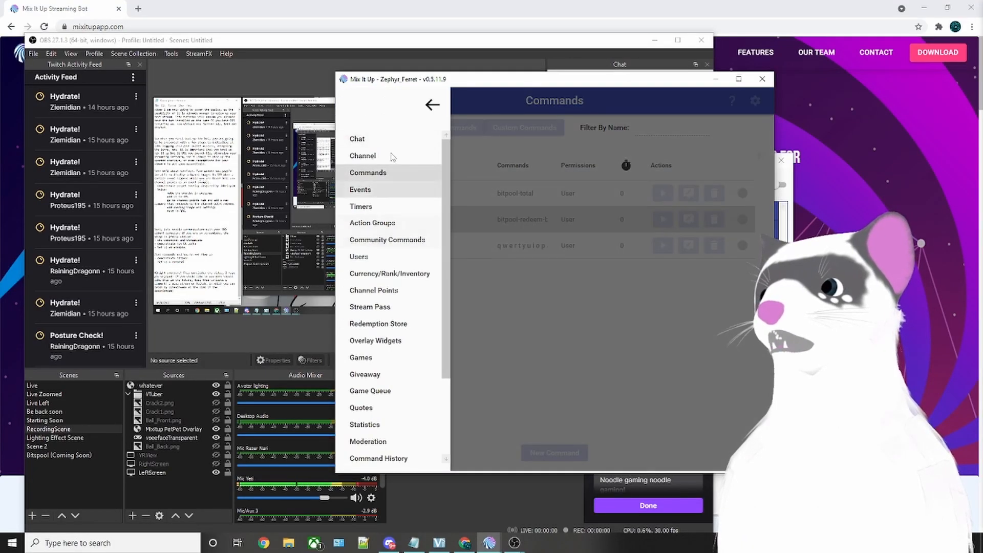
click(358, 138)
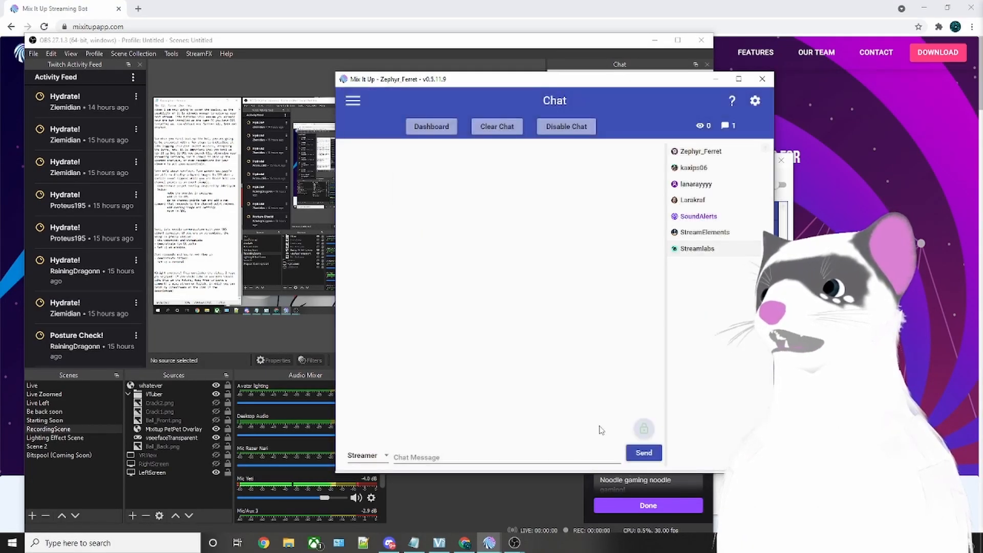
click(453, 458)
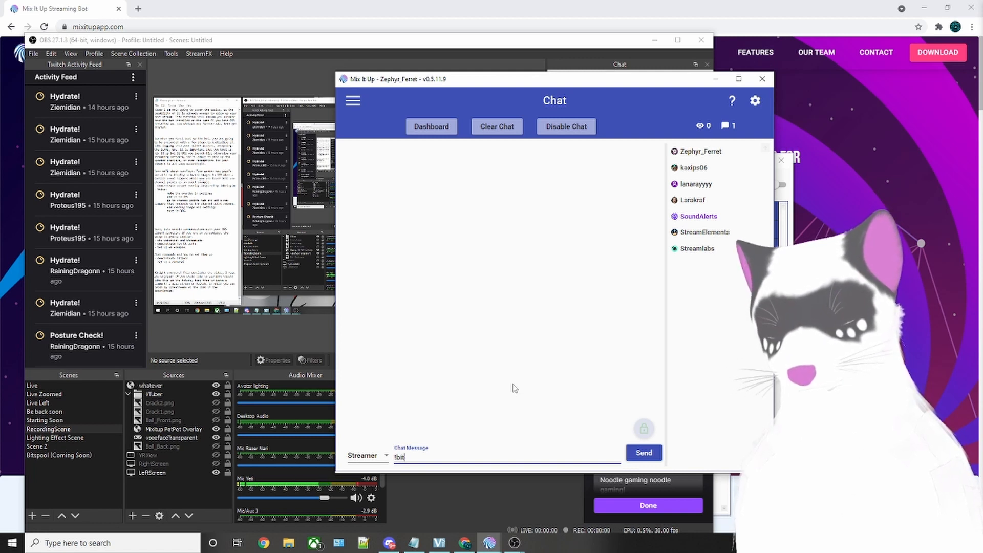
text(!bitpool)
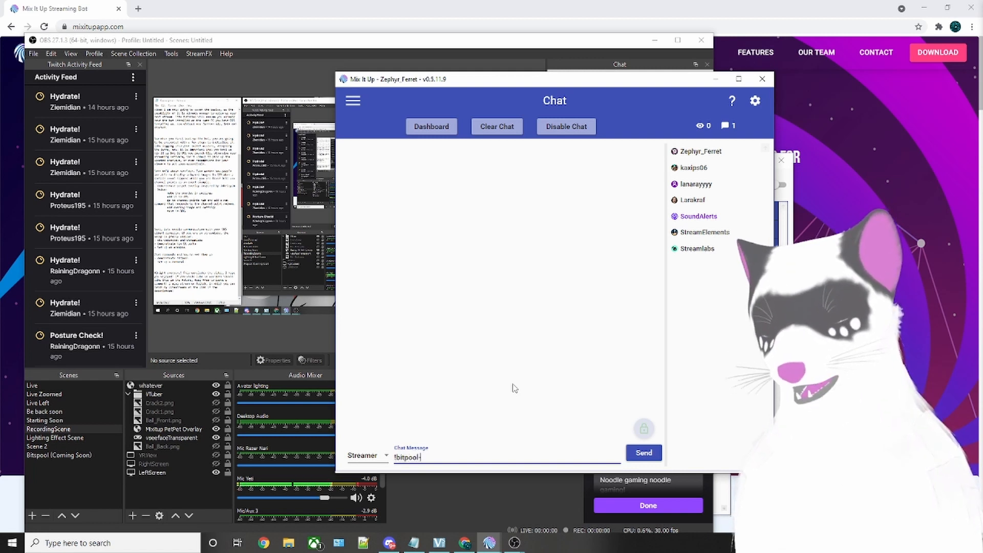
text(-redeem-)
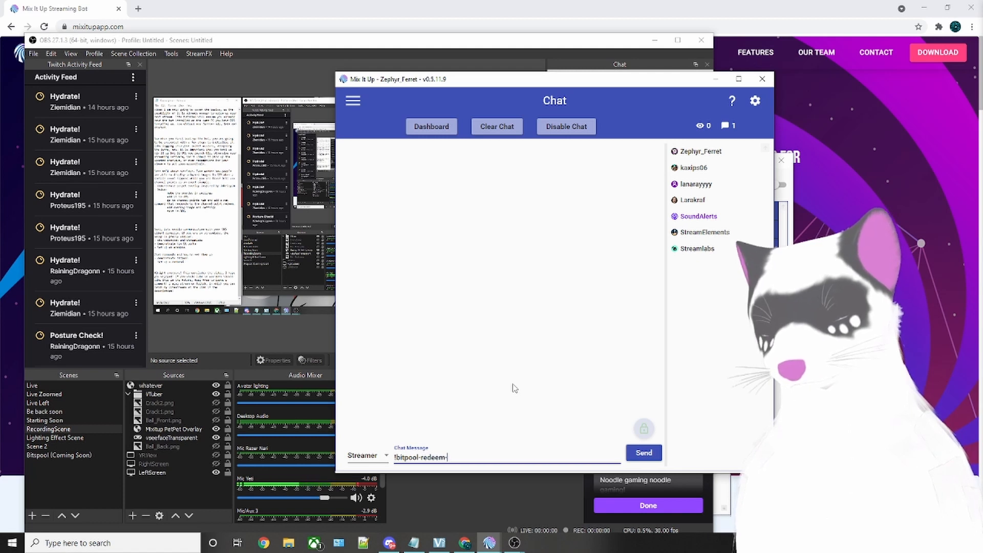
text(ball)
key(Return)
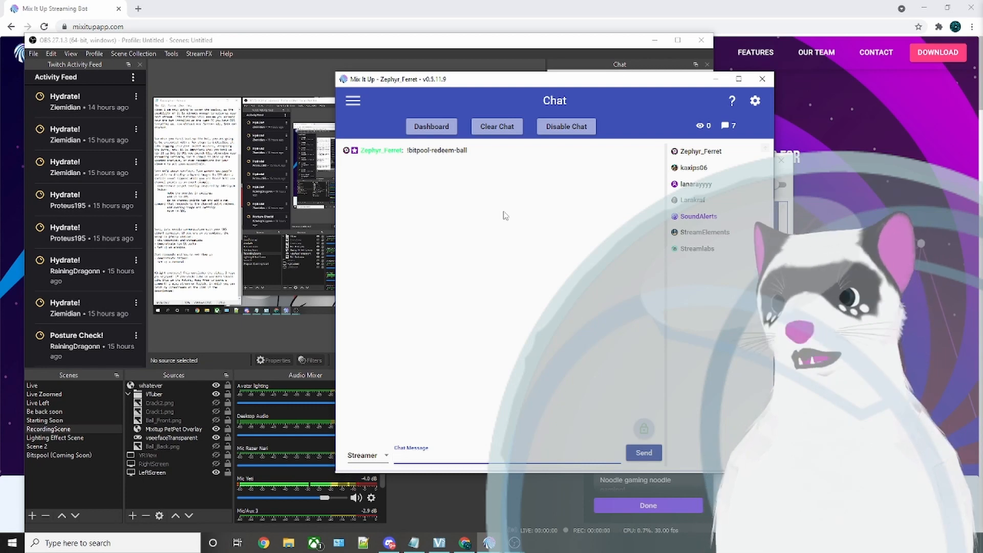
- Go to Action Groups and run the Ball Crack Sequence action group as a test
click(353, 101)
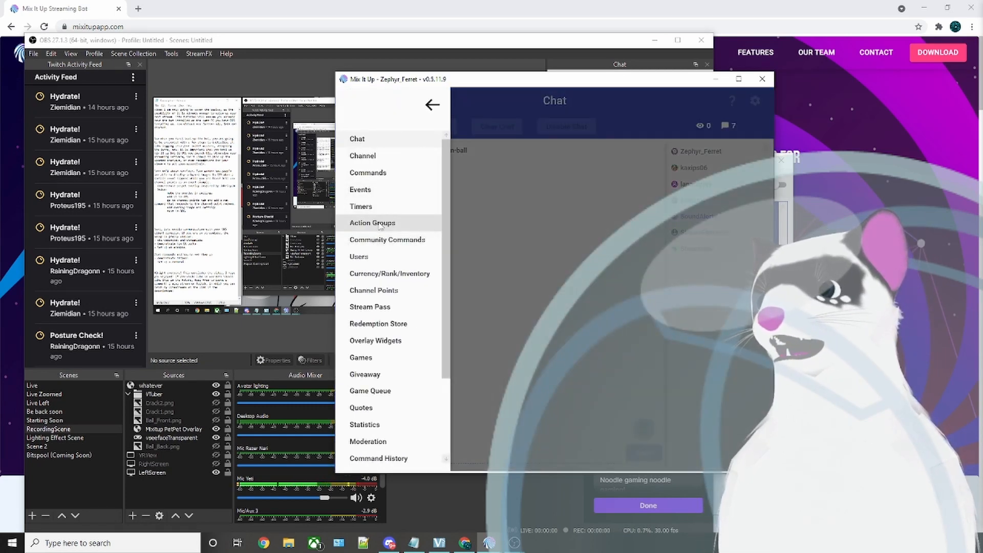
click(379, 225)
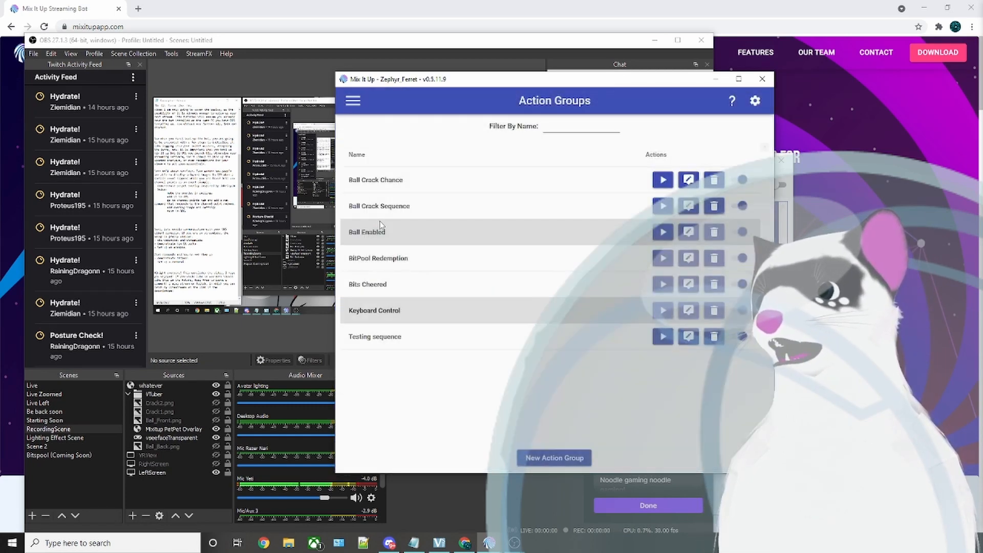
click(664, 207)
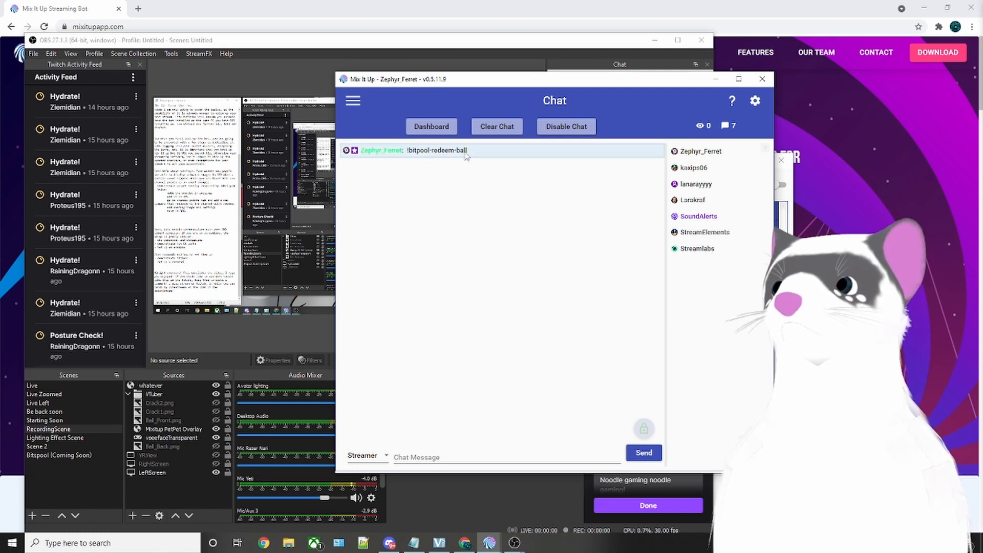
- Go to Commands and start a new chat command named discord
click(529, 463)
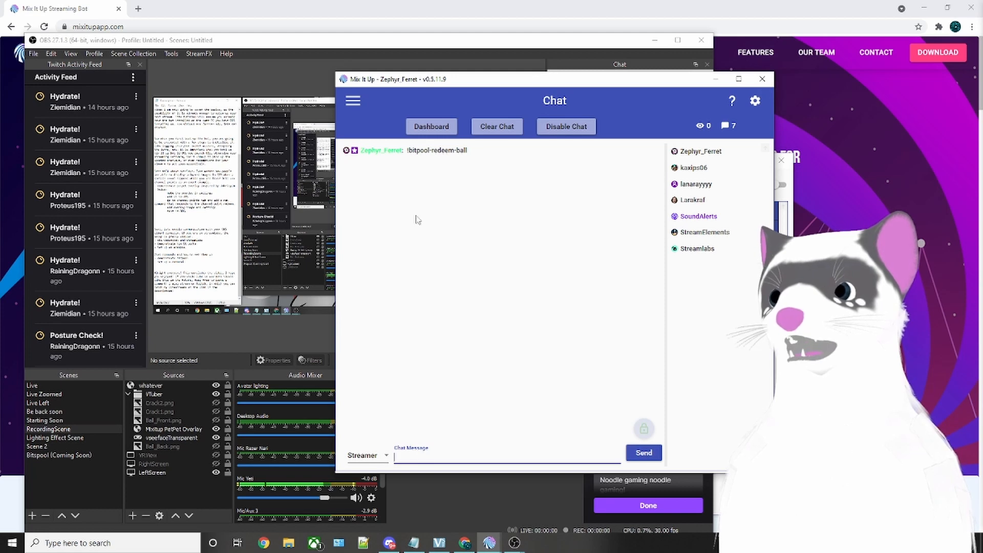
click(353, 101)
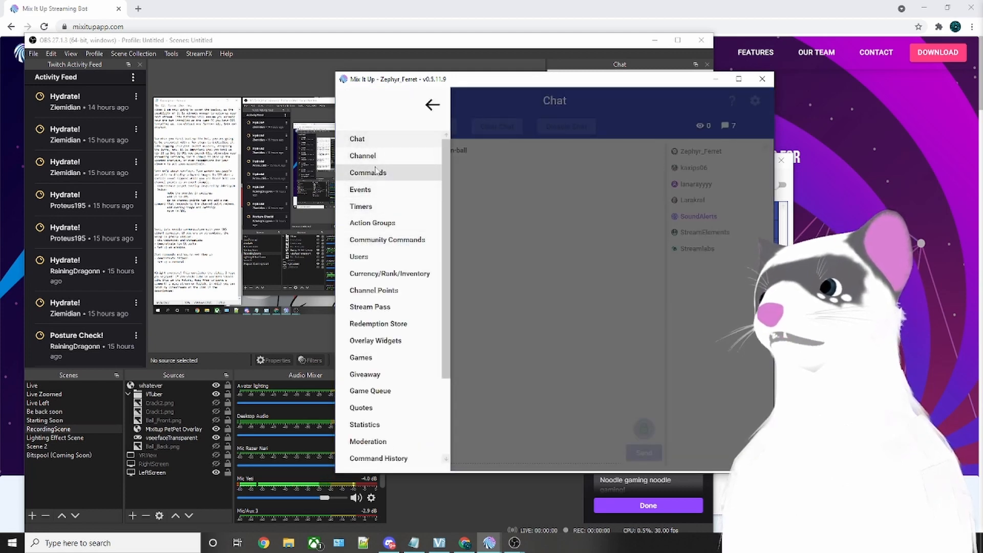
click(379, 174)
click(557, 452)
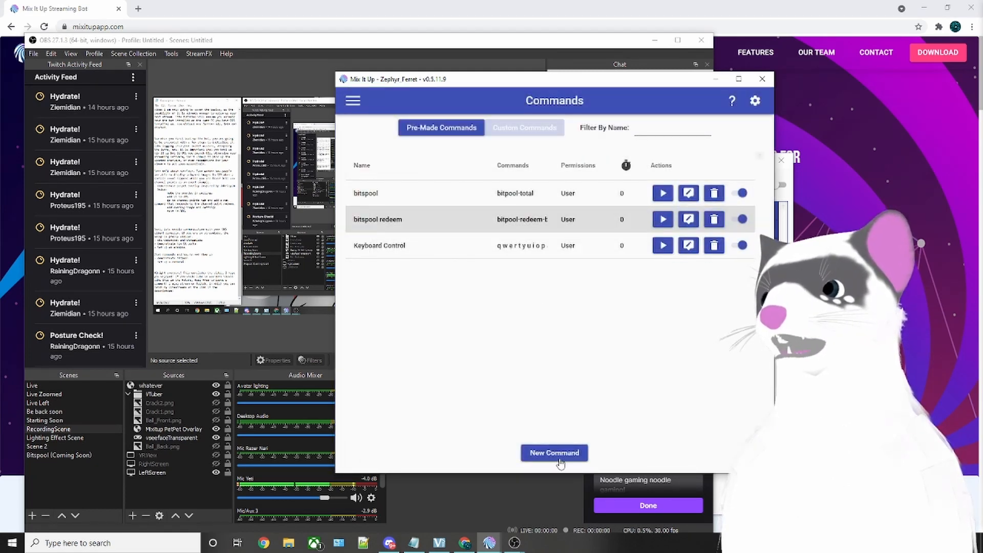
click(416, 149)
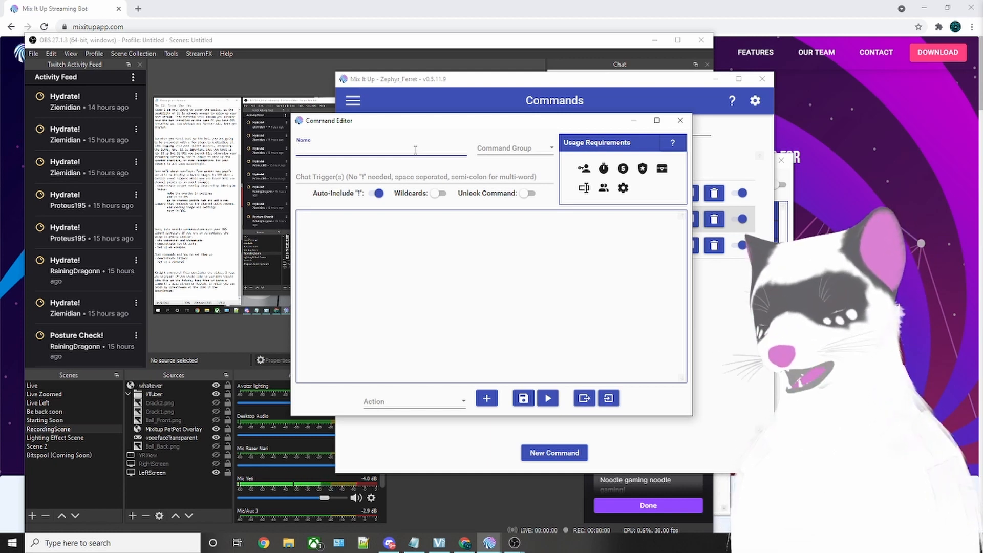
text(rd)
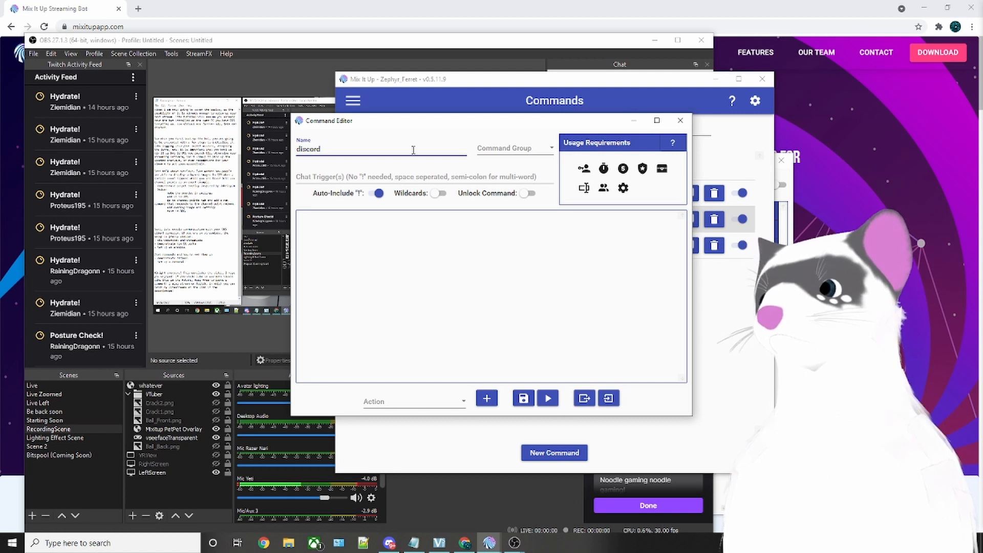
- Set the command's chat trigger to discord
click(454, 180)
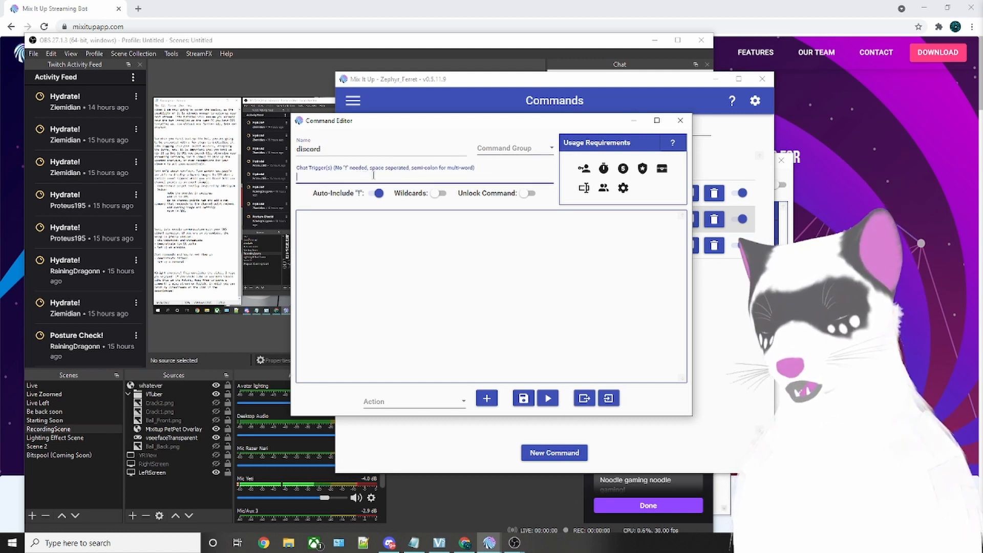
text(disc)
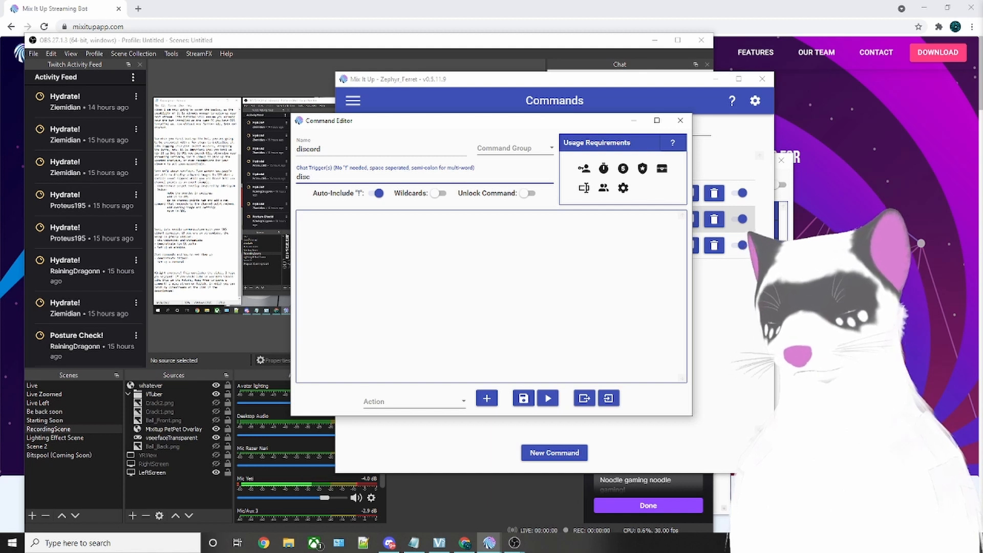
text(ord)
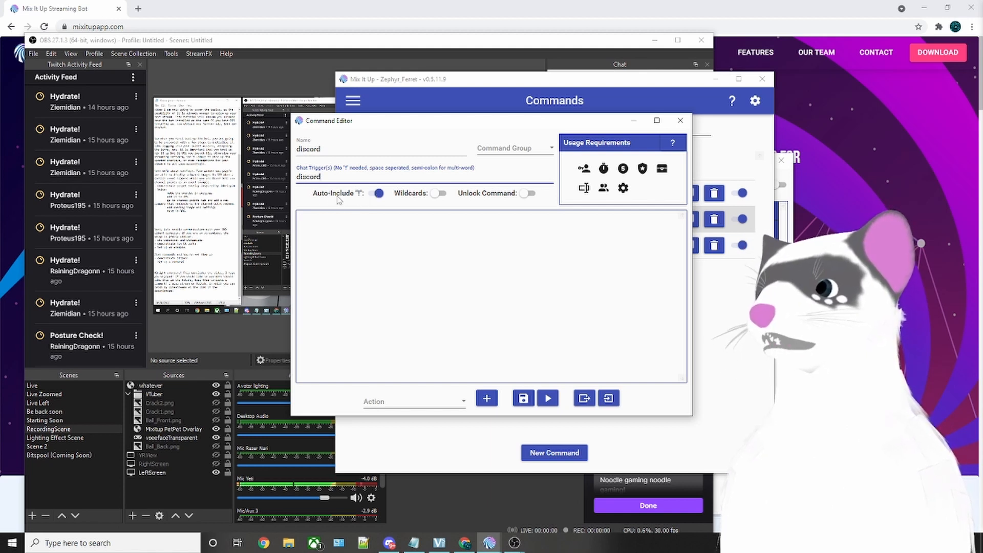
- Add a Chat Message action to the discord command
click(427, 402)
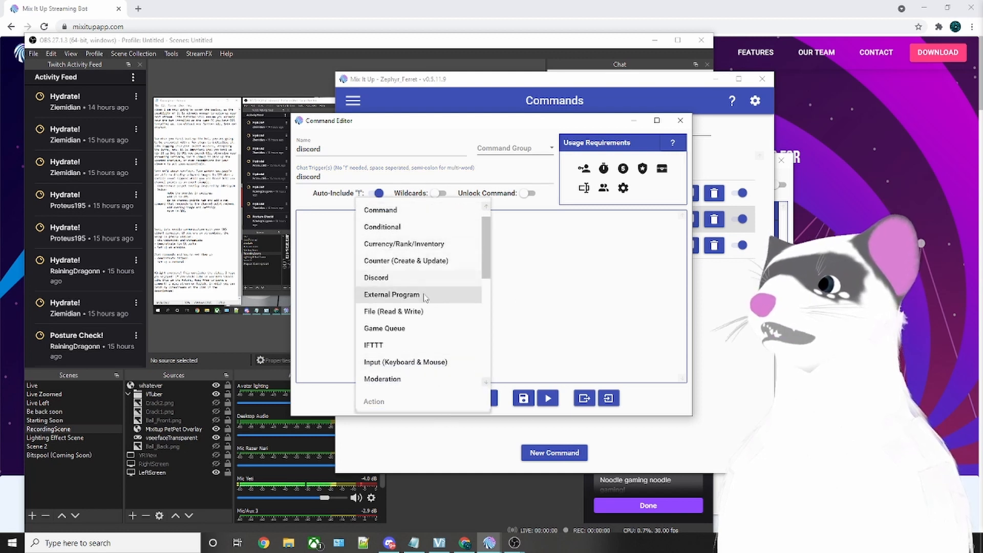
scroll(428, 298, down, 3)
scroll(394, 220, up, 3)
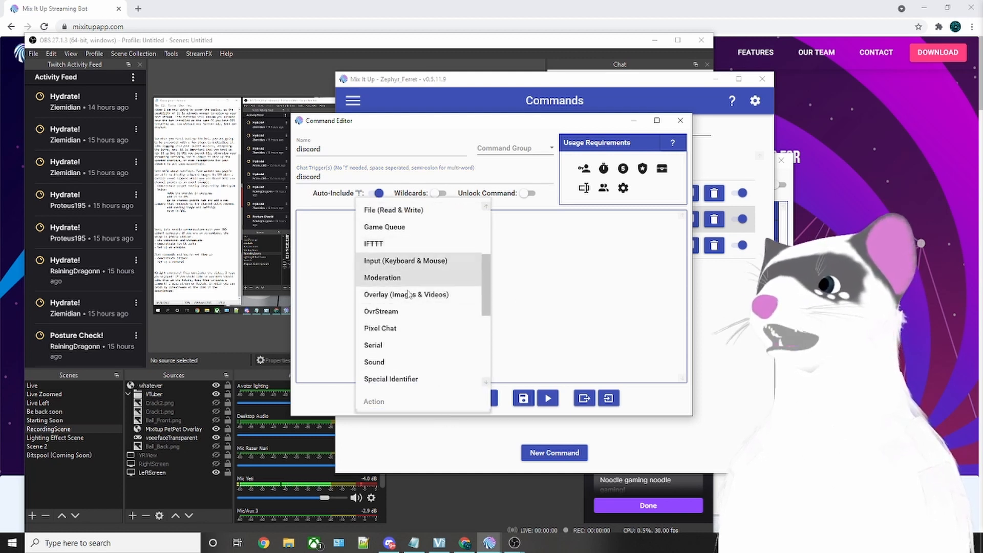
click(391, 217)
click(486, 398)
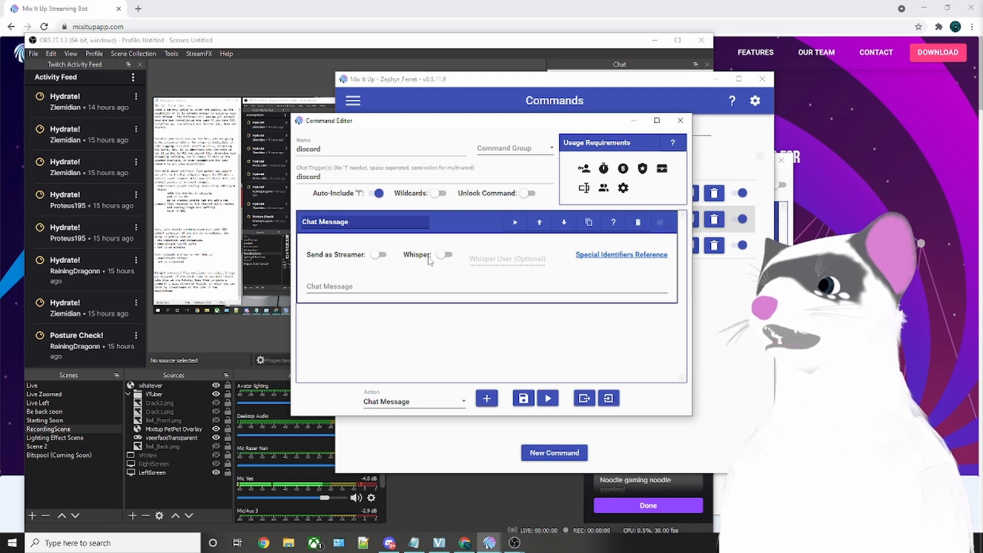
- Enter the chat message text "whatever you want to put here, discord link."
click(357, 286)
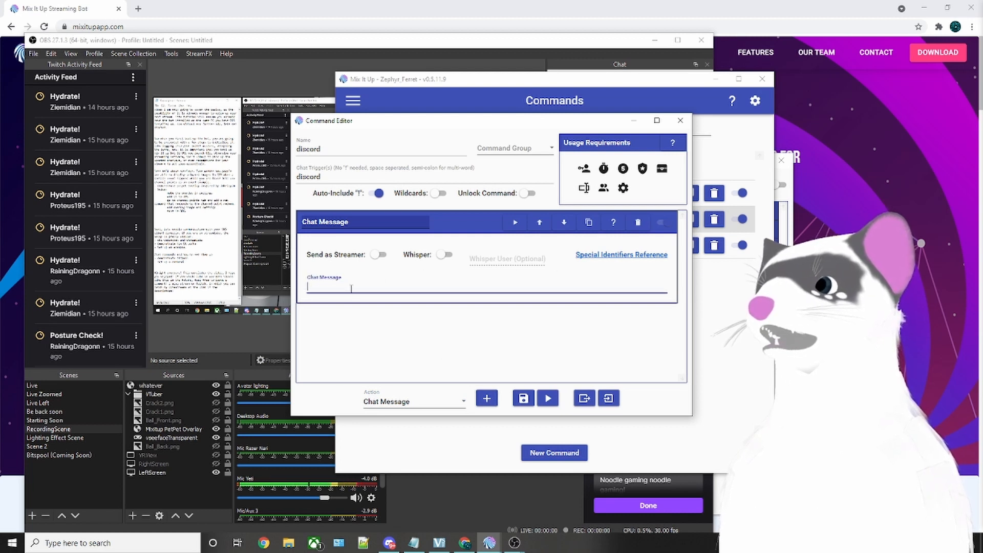
text(w)
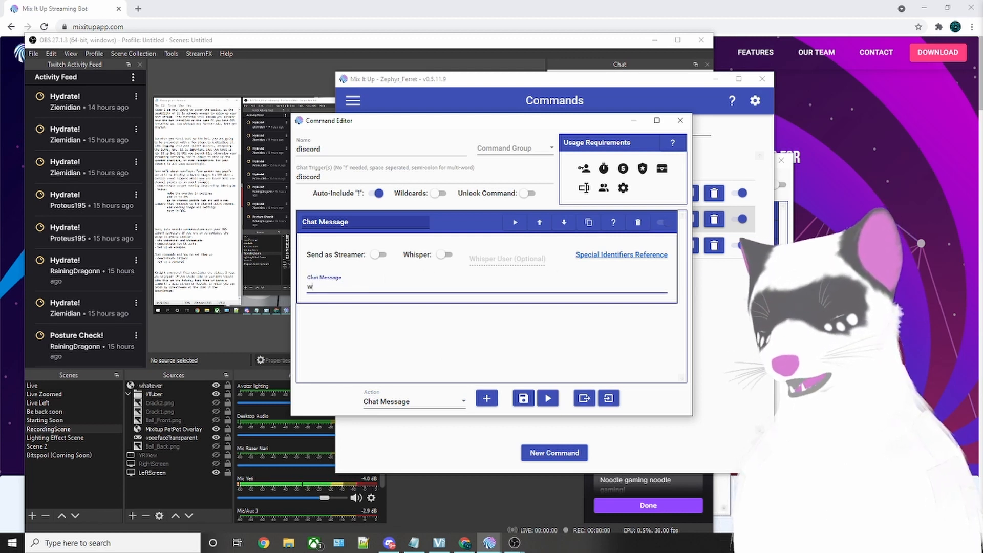
text(hatever you want to put here, discord link.)
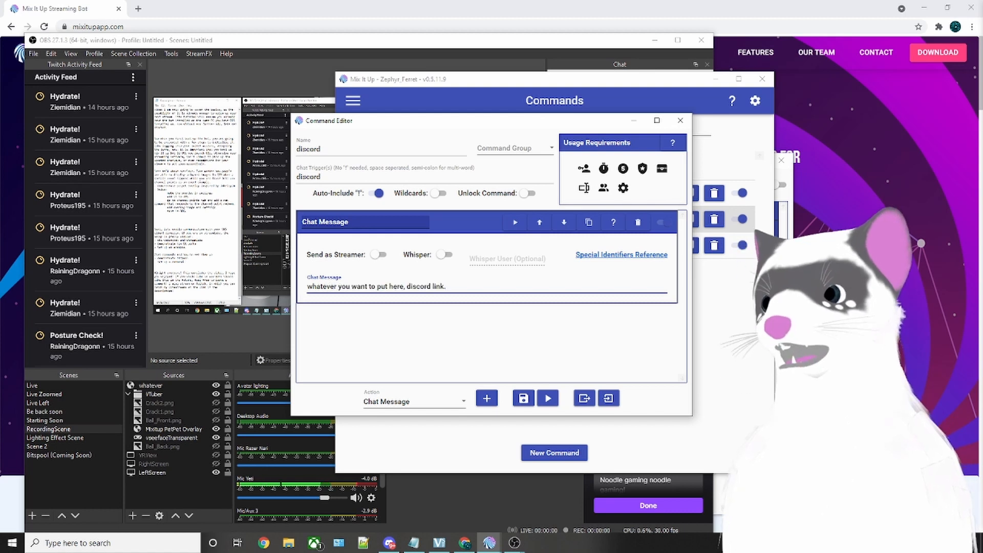
- Test-run the Chat Message action and check its output on the Chat page, then return to the editor
click(512, 308)
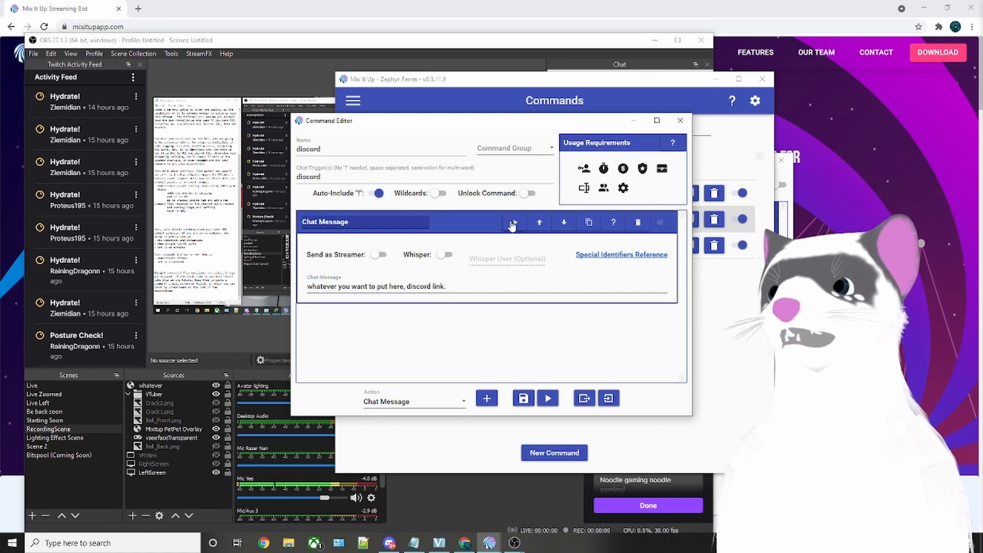
click(513, 223)
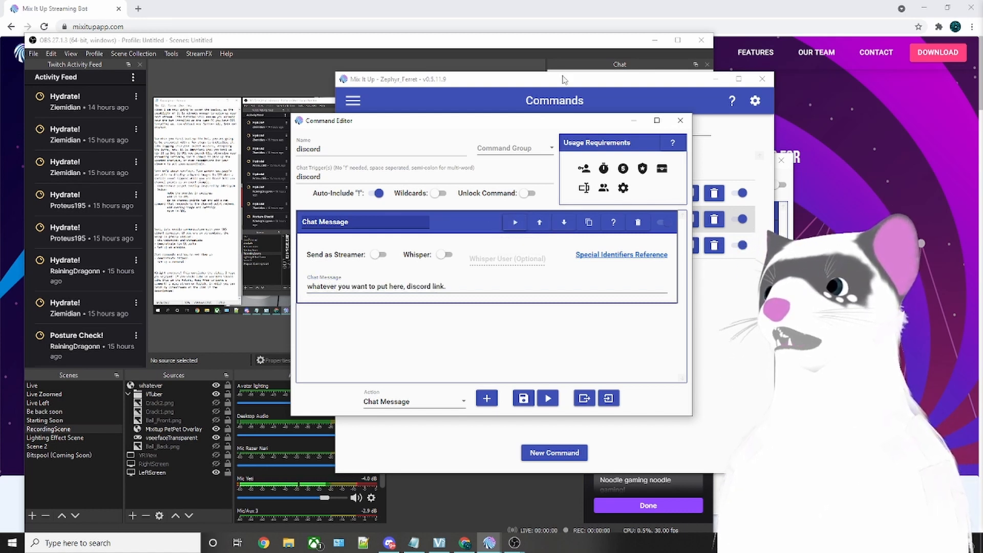
click(352, 100)
click(357, 137)
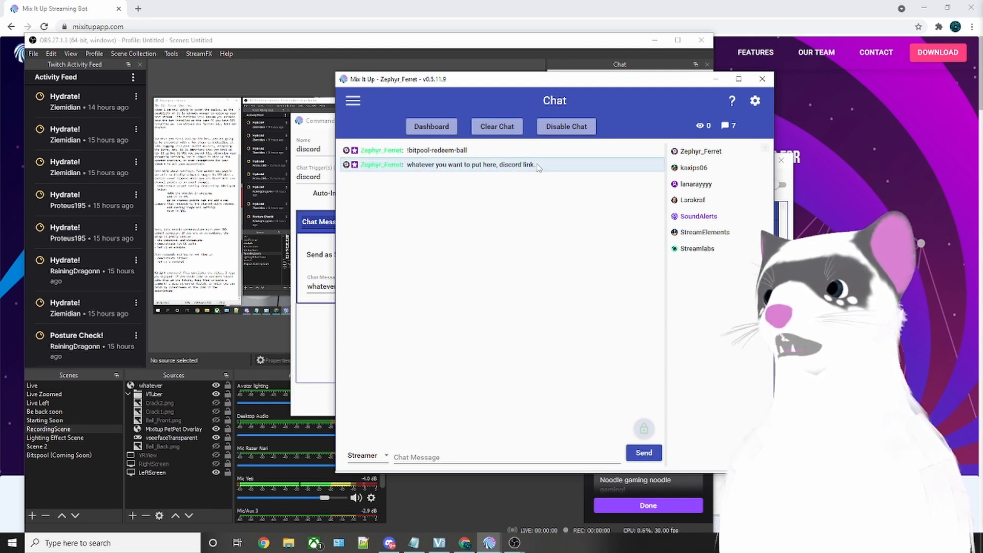
click(326, 122)
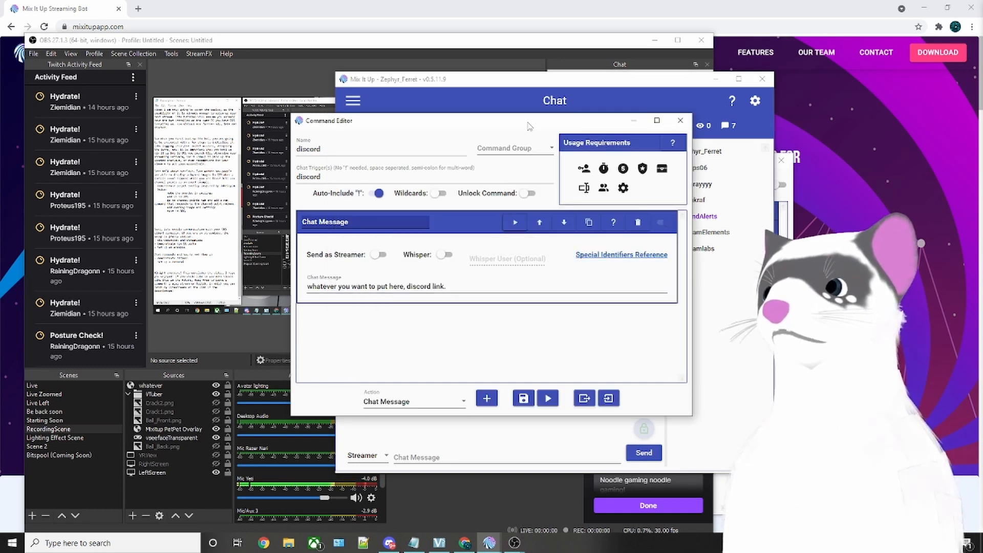
- Rearrange the windows and enable Send as Streamer for the chat message action
drag(529, 126, 602, 161)
drag(547, 85, 410, 84)
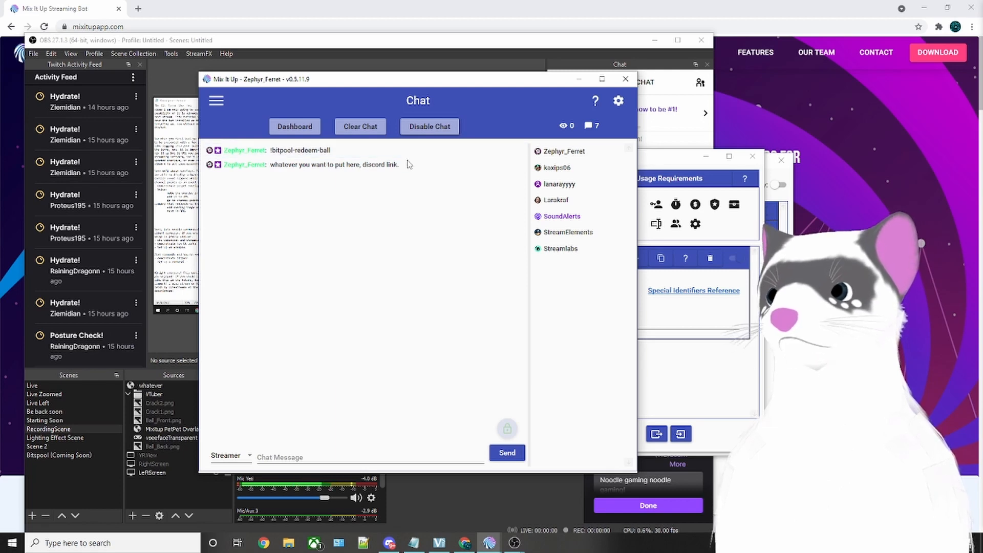
click(216, 101)
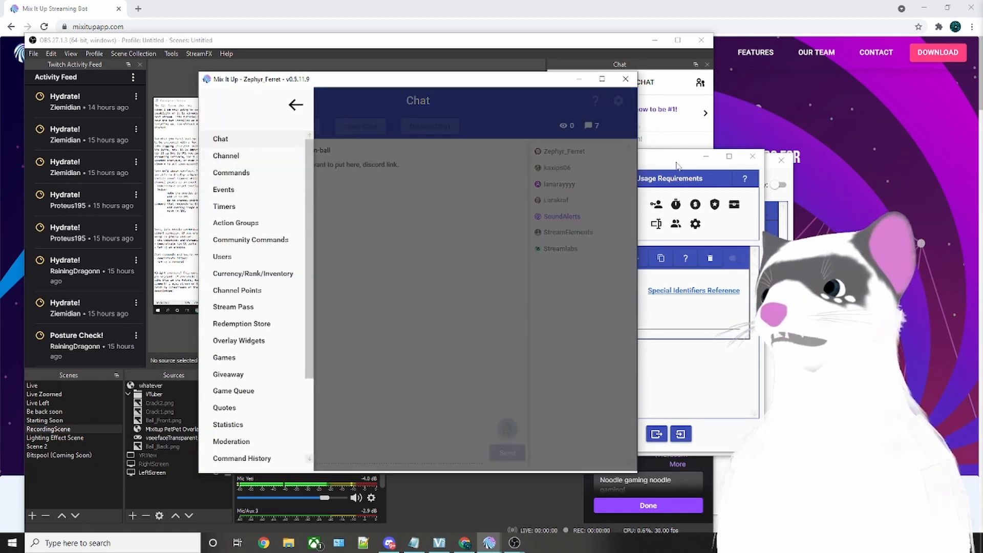
click(678, 164)
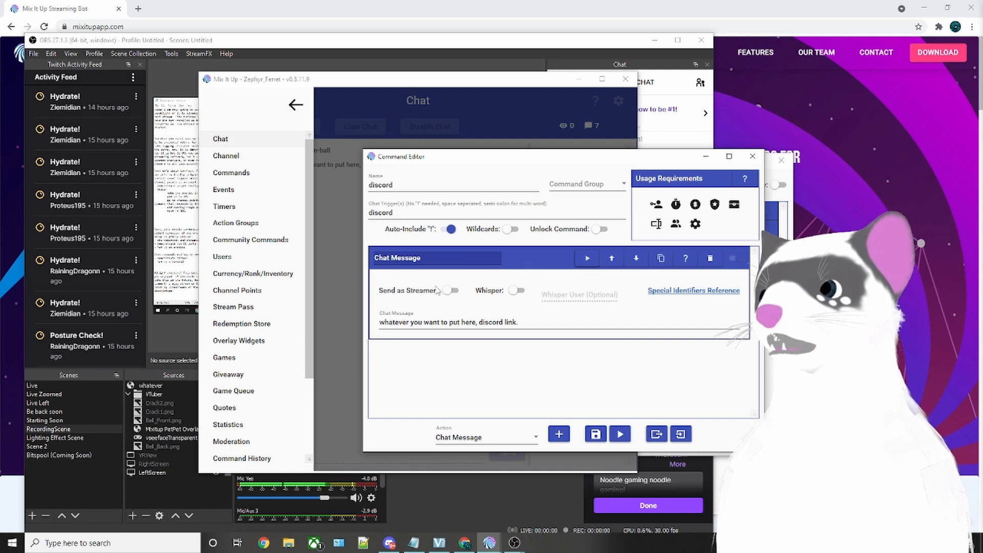
click(454, 291)
click(454, 291)
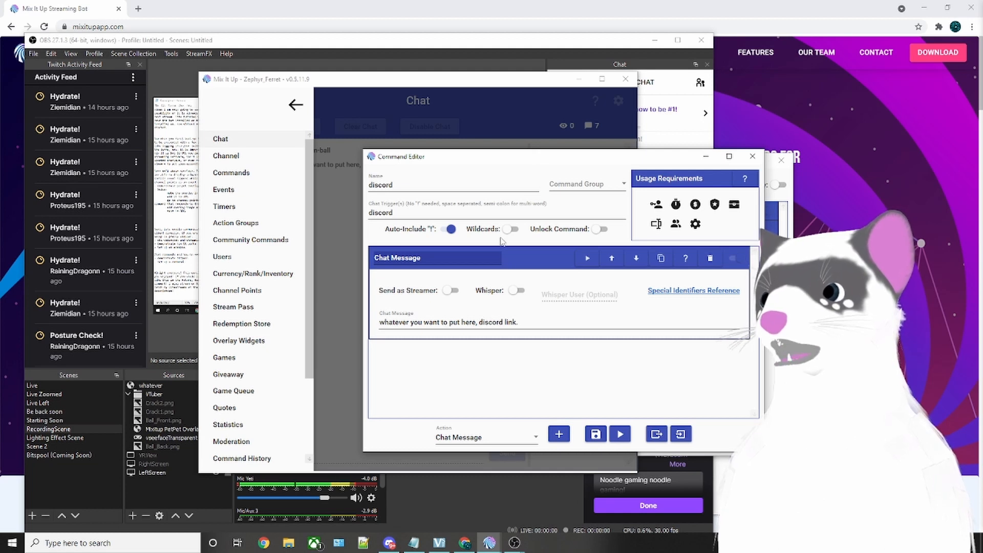
click(451, 291)
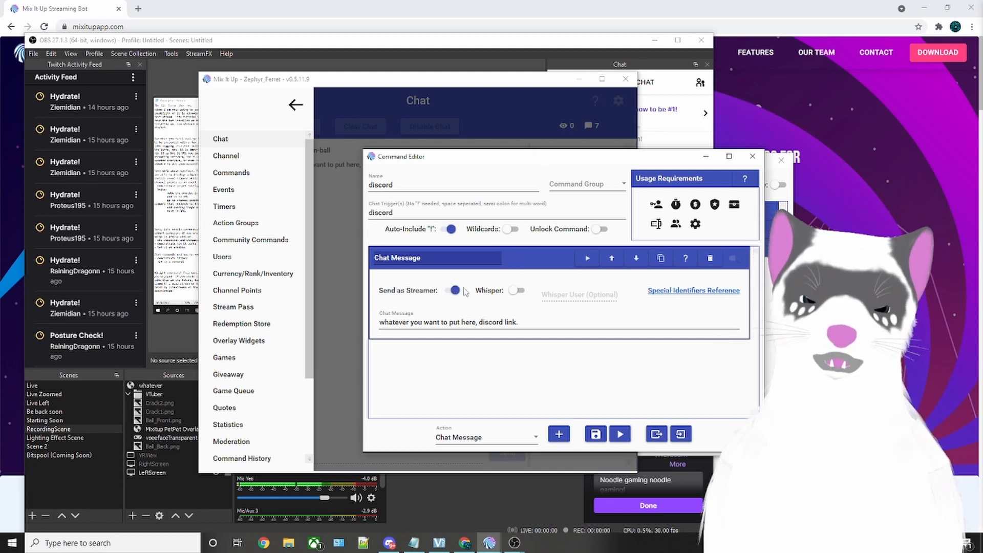